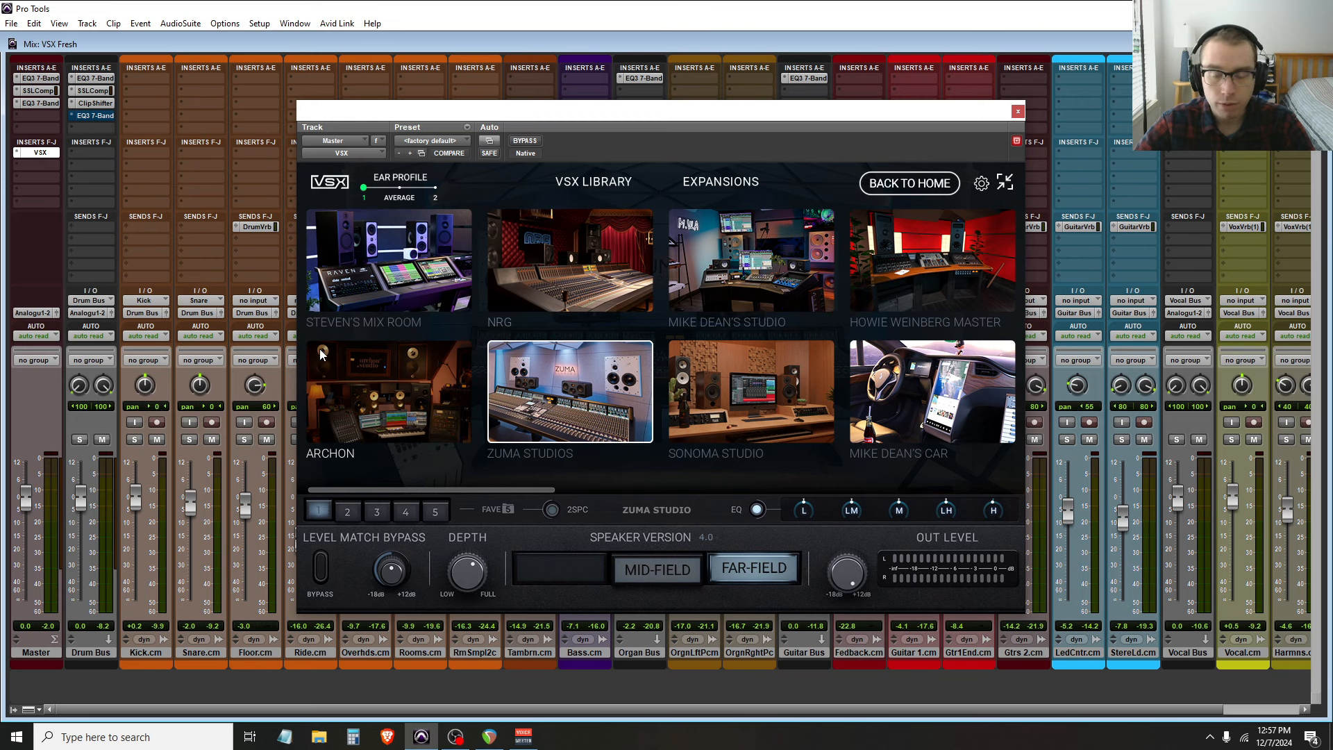
Return VSX from the room browser to the Zuma Studio view and close its plug-in window
{"action": "left_click", "coordinate": [878, 189]}
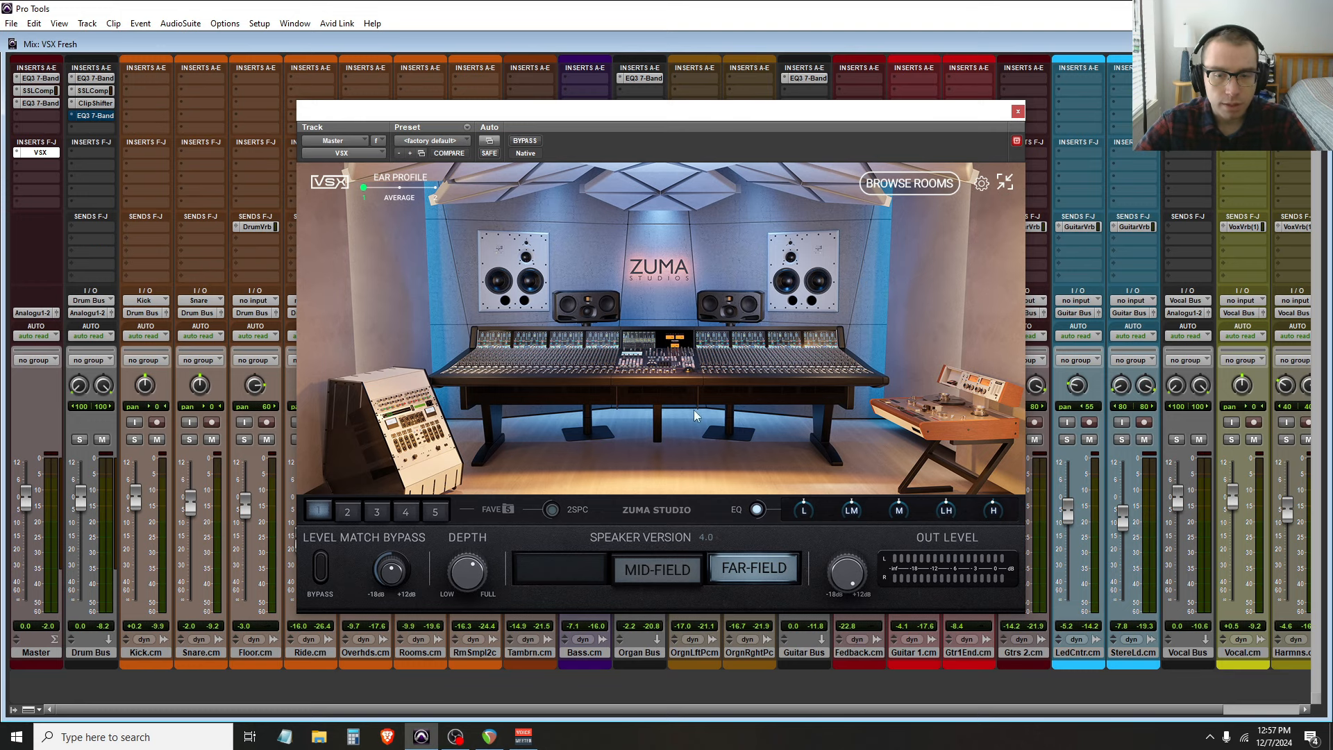
{"action": "left_click_drag", "start_coordinate": [577, 111], "coordinate": [571, 109]}
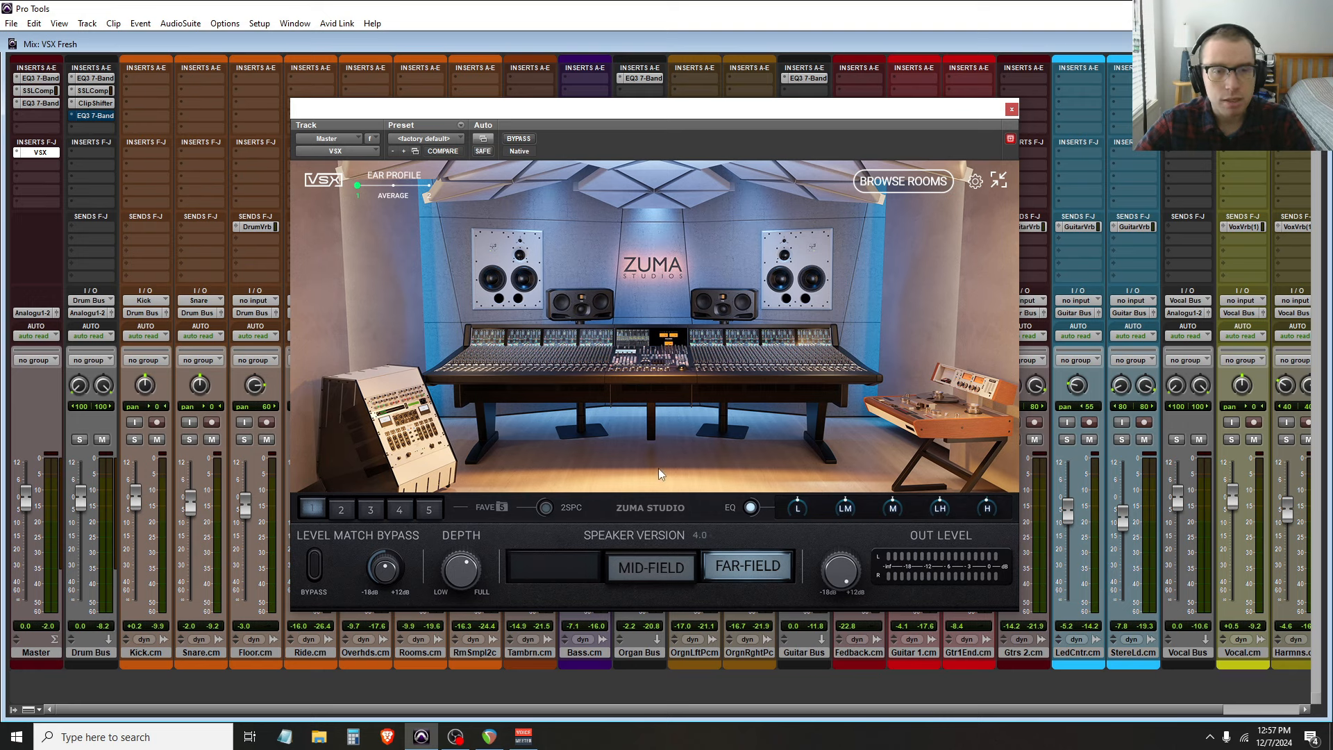
{"action": "left_click", "coordinate": [1012, 109]}
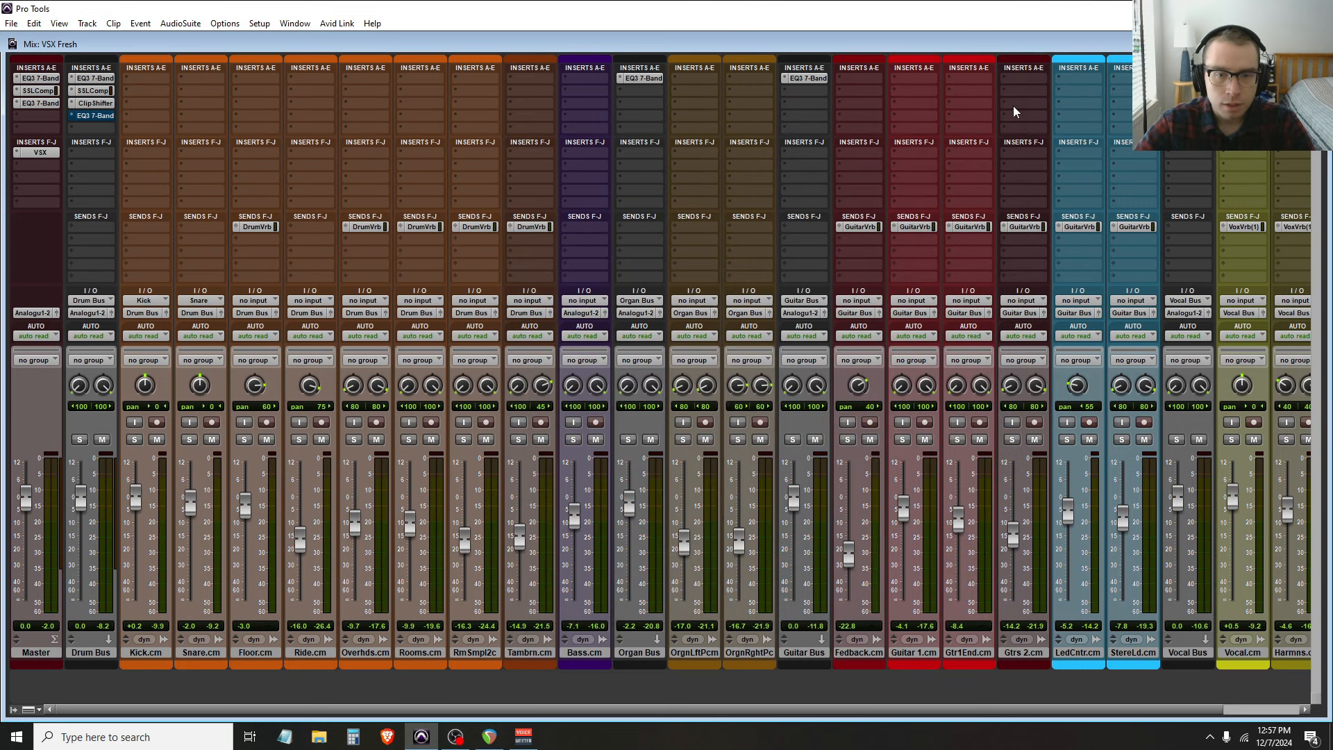
Set the solo mode to AFL (After Fader Listen)
{"action": "left_click", "coordinate": [259, 23]}
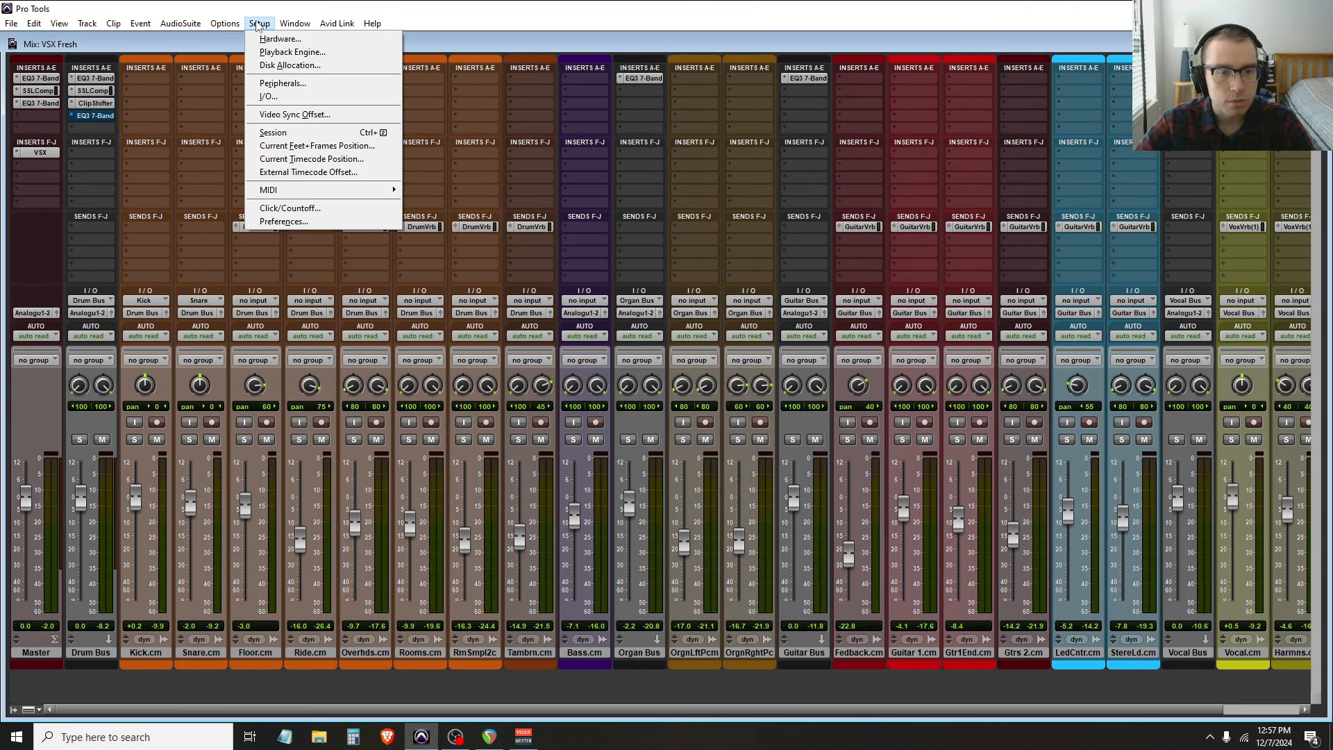
{"action": "mouse_move", "coordinate": [224, 23]}
{"action": "mouse_move", "coordinate": [302, 332]}
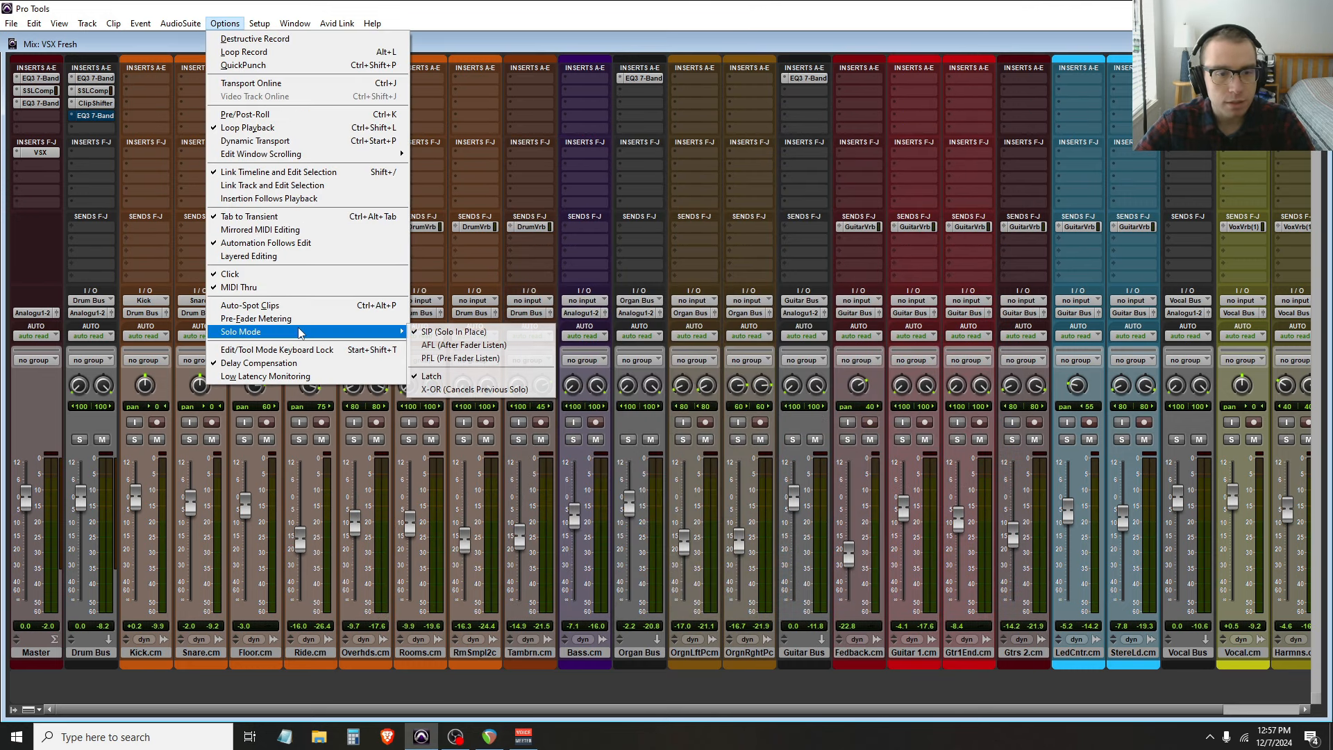
{"action": "left_click", "coordinate": [479, 345]}
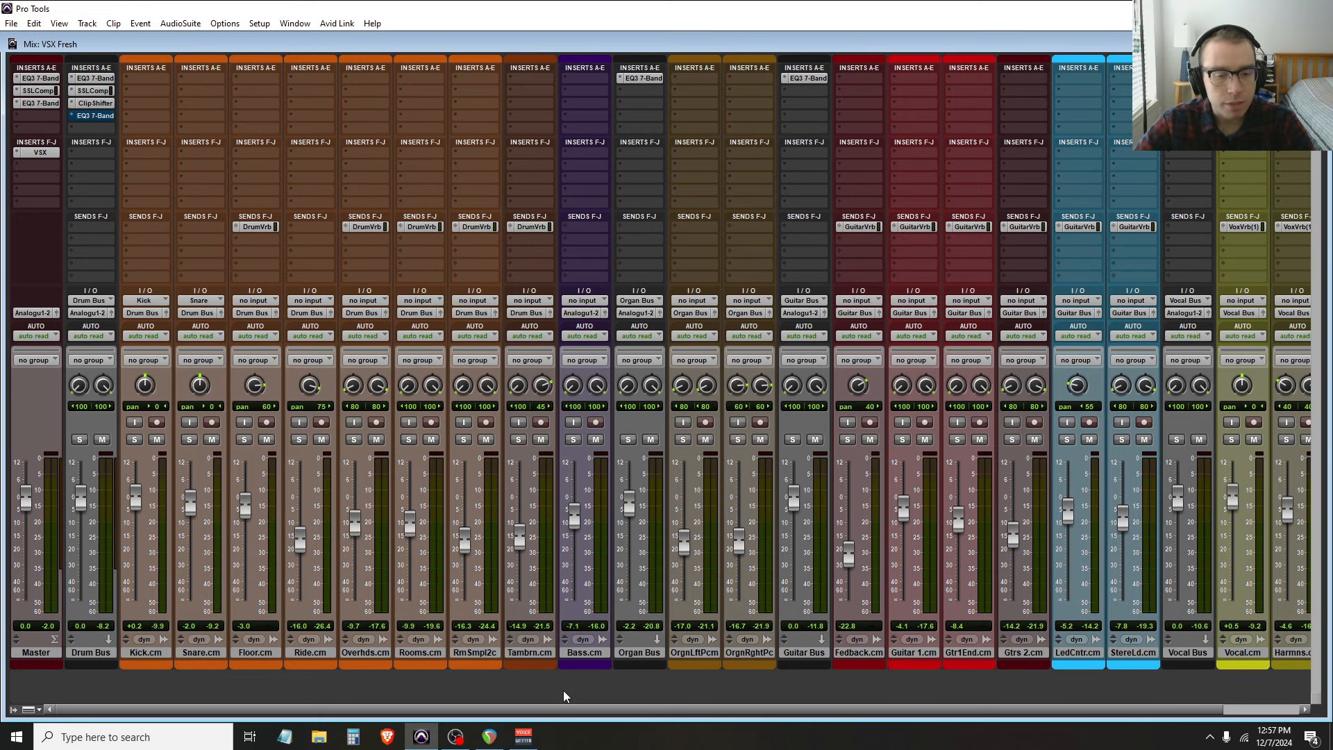
{"action": "key", "text": "ctrl+equal"}
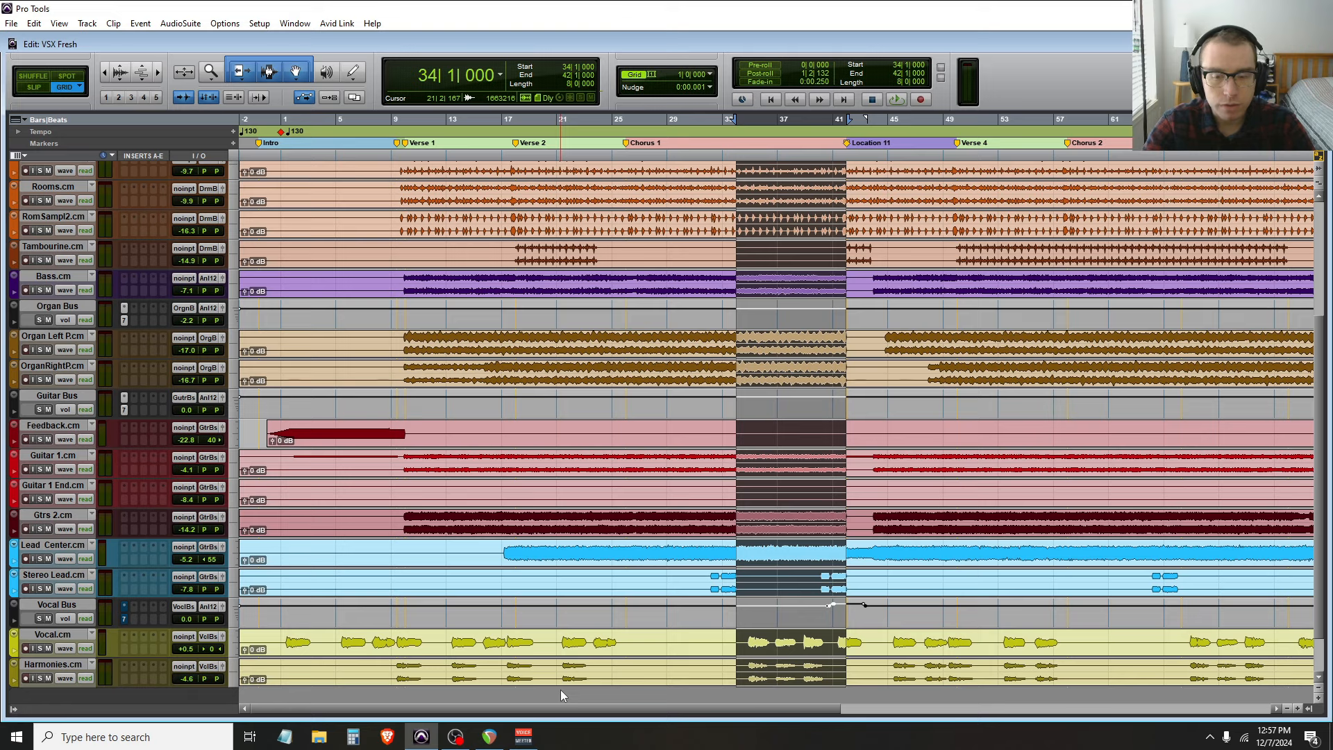
{"action": "key", "text": "ctrl+equal"}
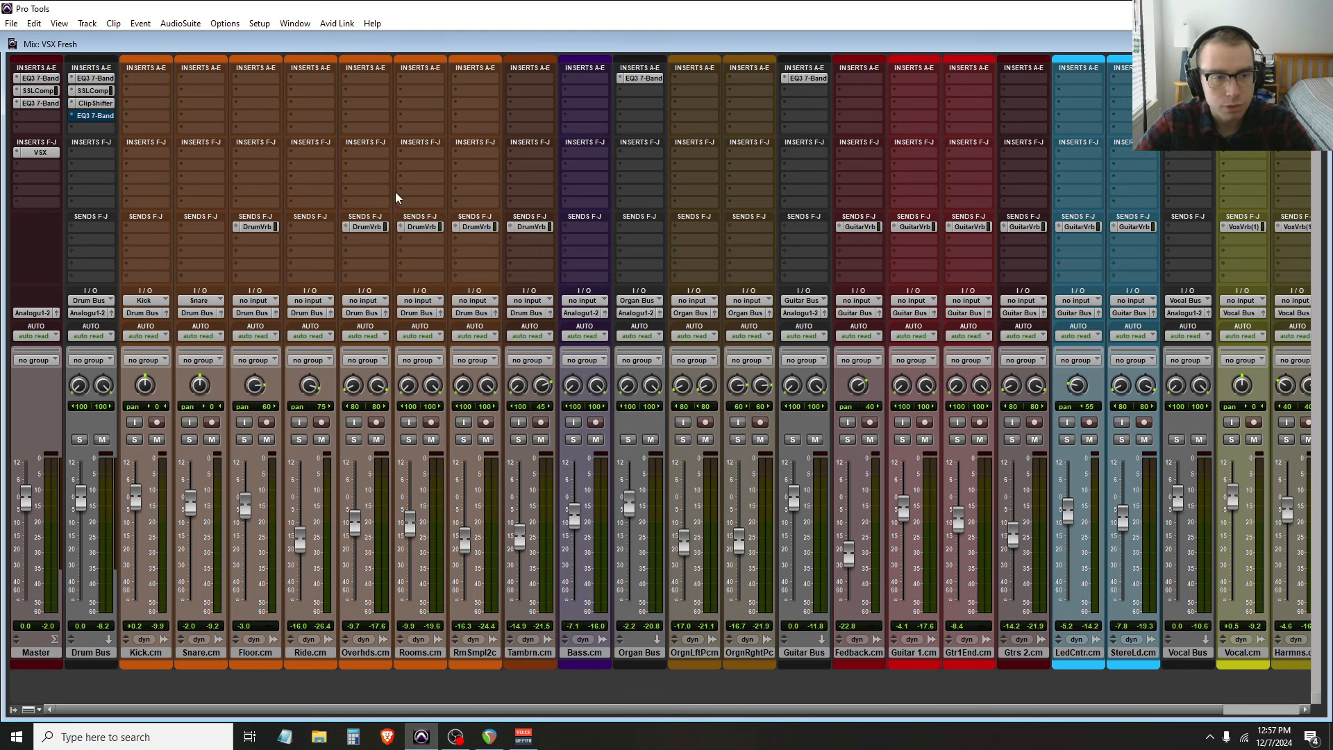
Open VSX on the Master track, compare playback with it bypassed and active, and close its window
{"action": "left_click", "coordinate": [40, 152]}
{"action": "mouse_move", "coordinate": [689, 127]}
{"action": "left_mouse_down"}
{"action": "mouse_move", "coordinate": [694, 114]}
{"action": "mouse_move", "coordinate": [676, 111]}
{"action": "left_mouse_up"}
{"action": "left_click", "coordinate": [520, 138]}
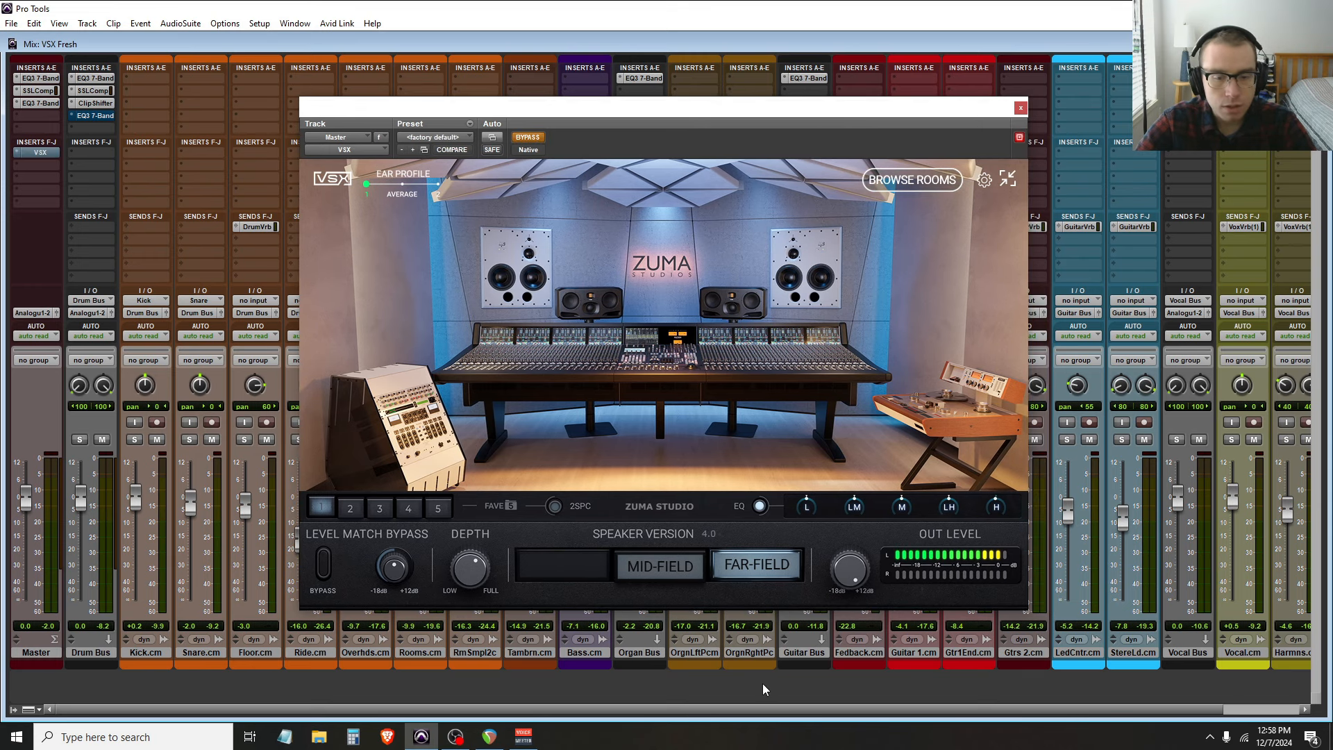
{"action": "key", "text": "space"}
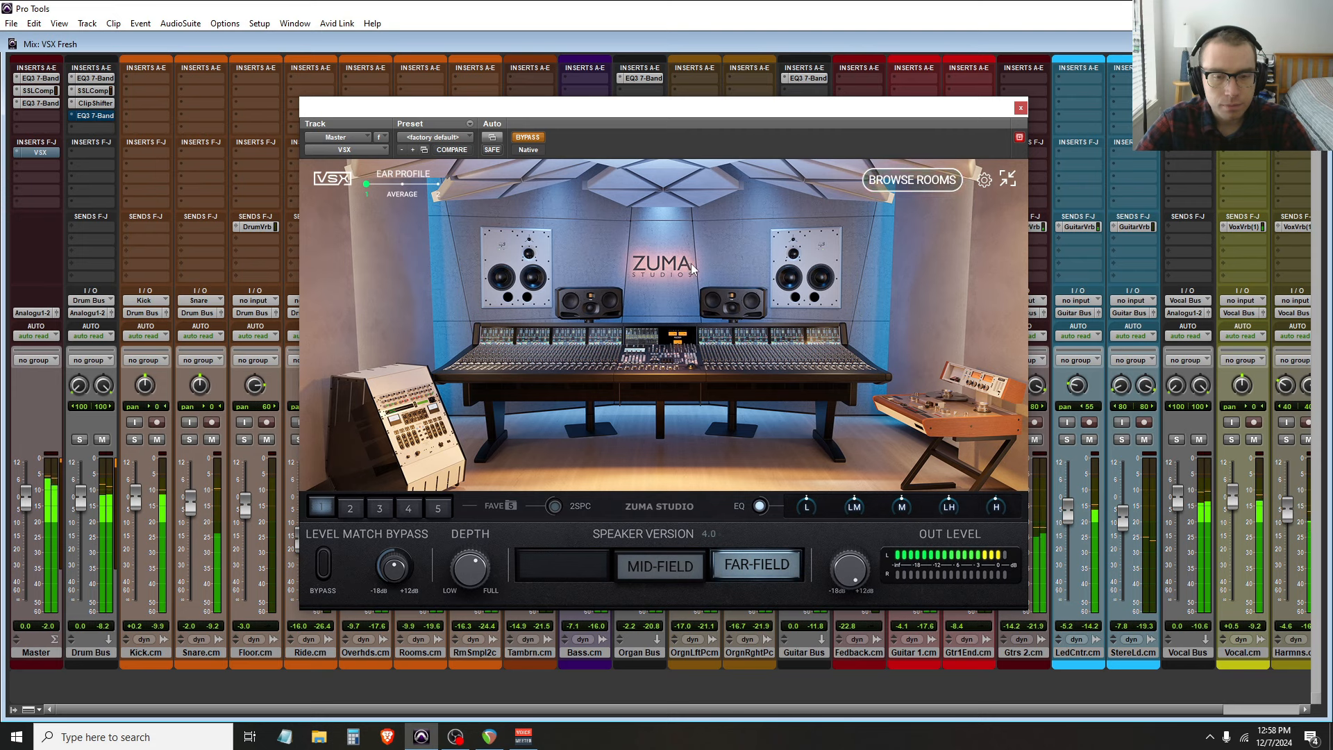
{"action": "left_click", "coordinate": [527, 137]}
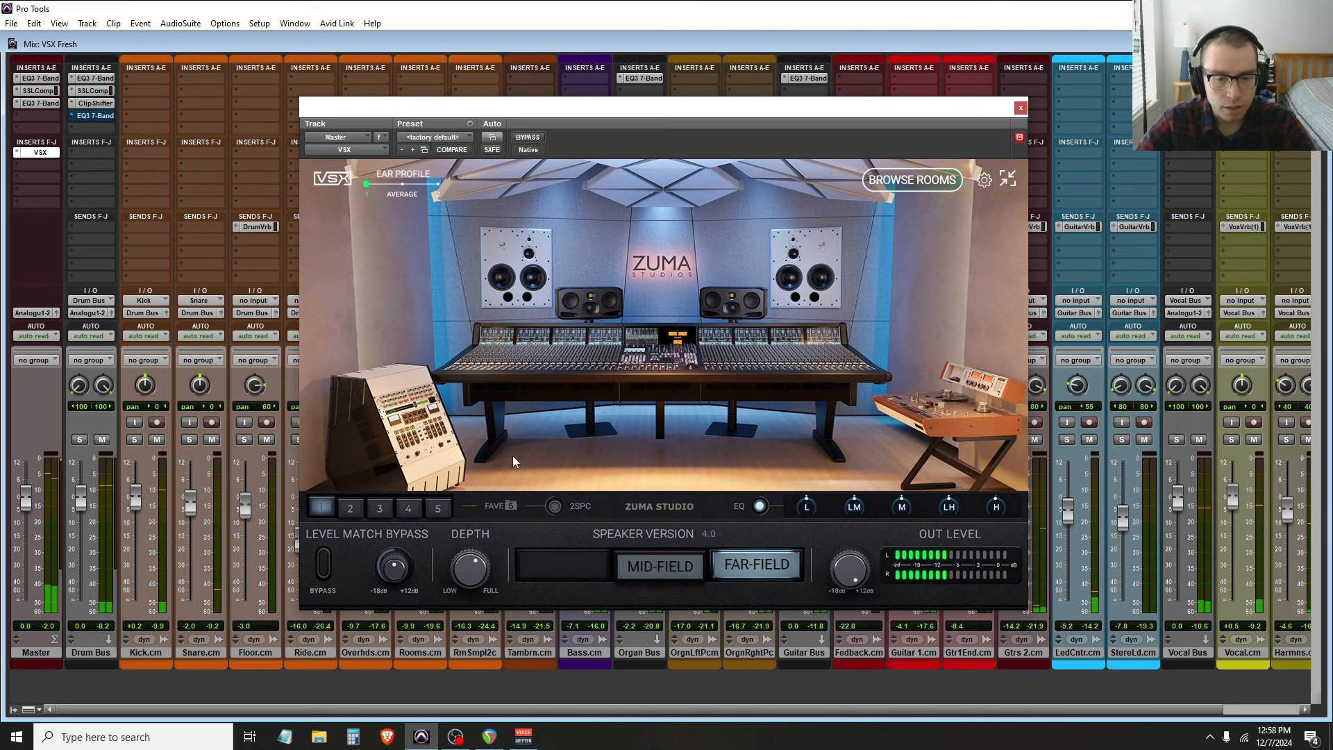
{"action": "left_click_drag", "start_coordinate": [664, 115], "coordinate": [646, 127]}
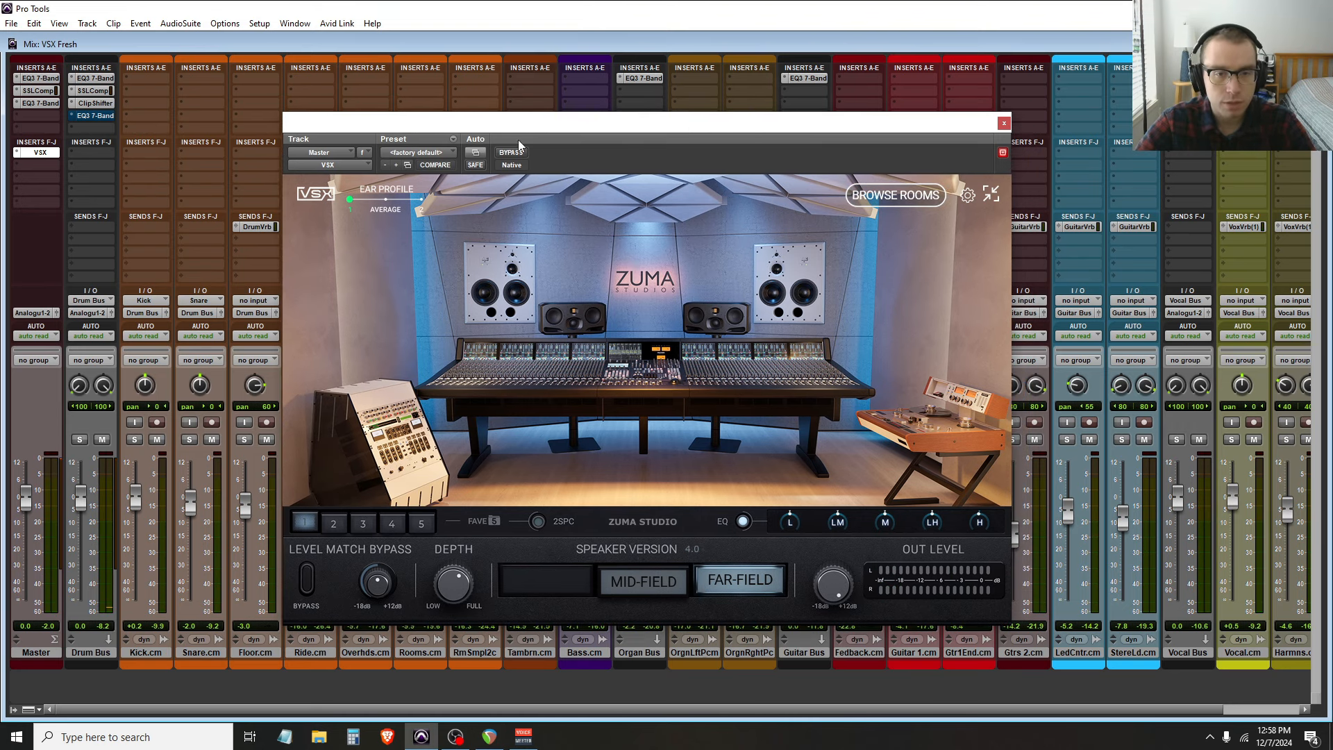
{"action": "left_click_drag", "start_coordinate": [556, 119], "coordinate": [572, 113]}
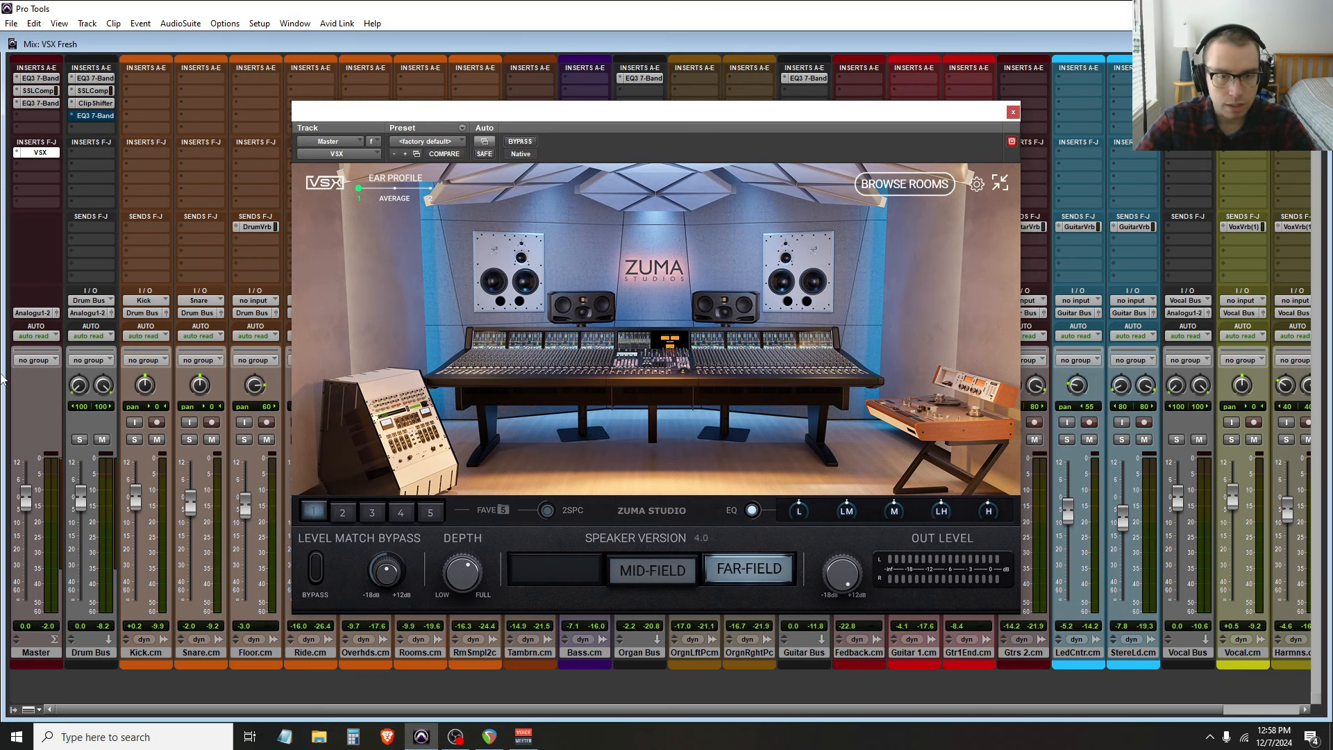
{"action": "left_click_drag", "start_coordinate": [951, 114], "coordinate": [940, 109]}
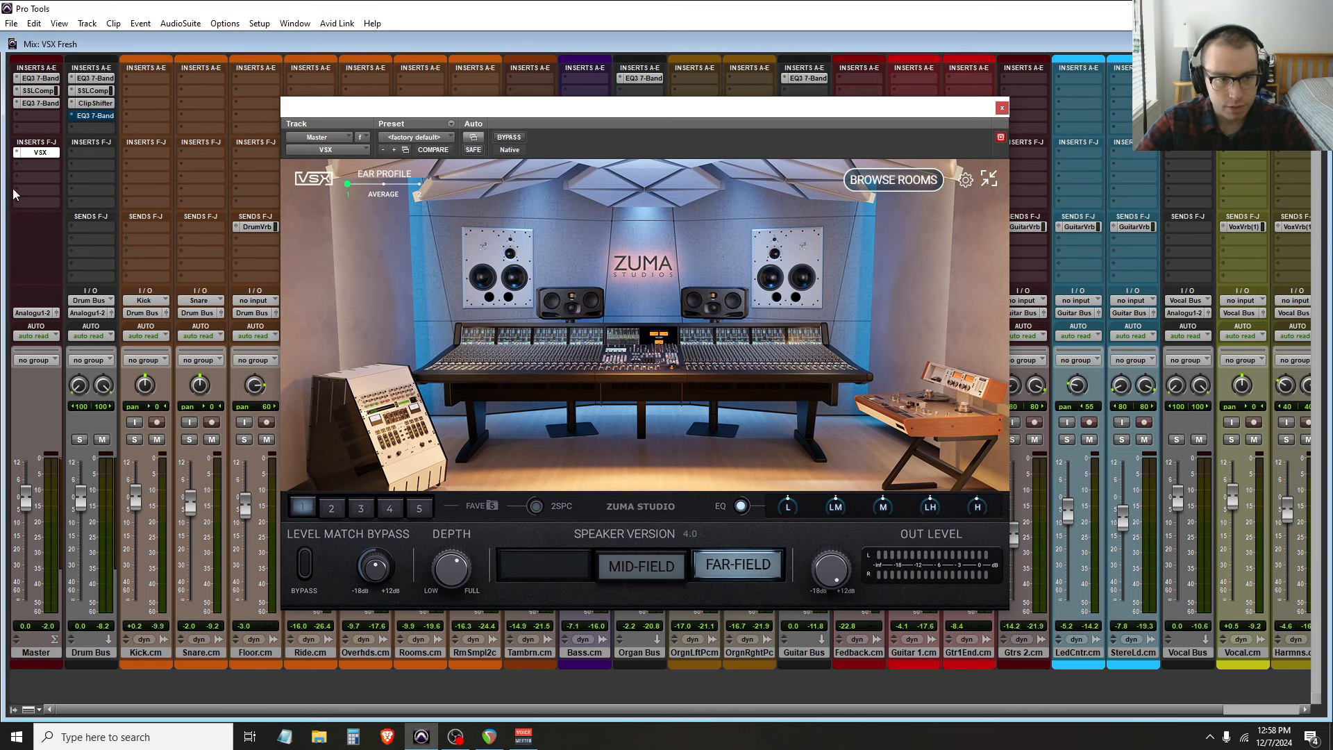
{"action": "left_click", "coordinate": [1002, 108]}
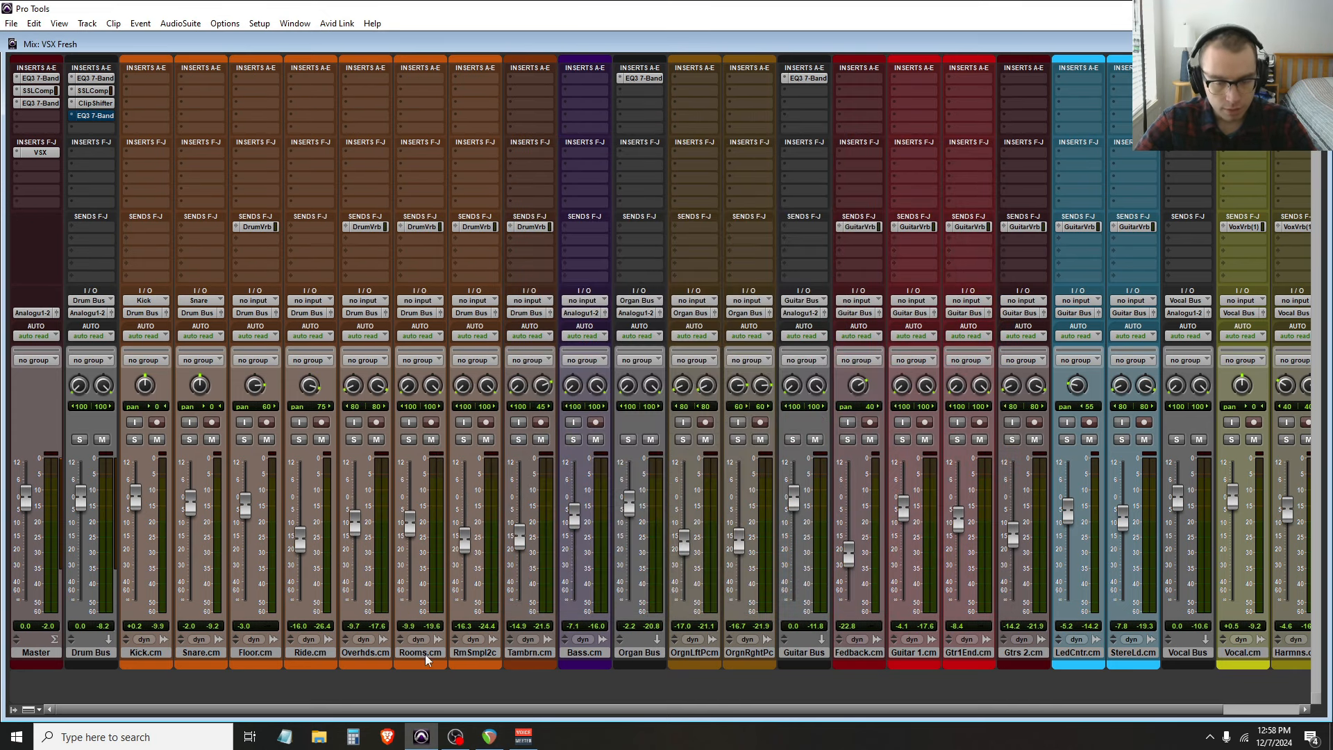
Play back the mix, examine VSX's output level on the Master track, and close the plug-in window after stopping
{"action": "key", "text": "space"}
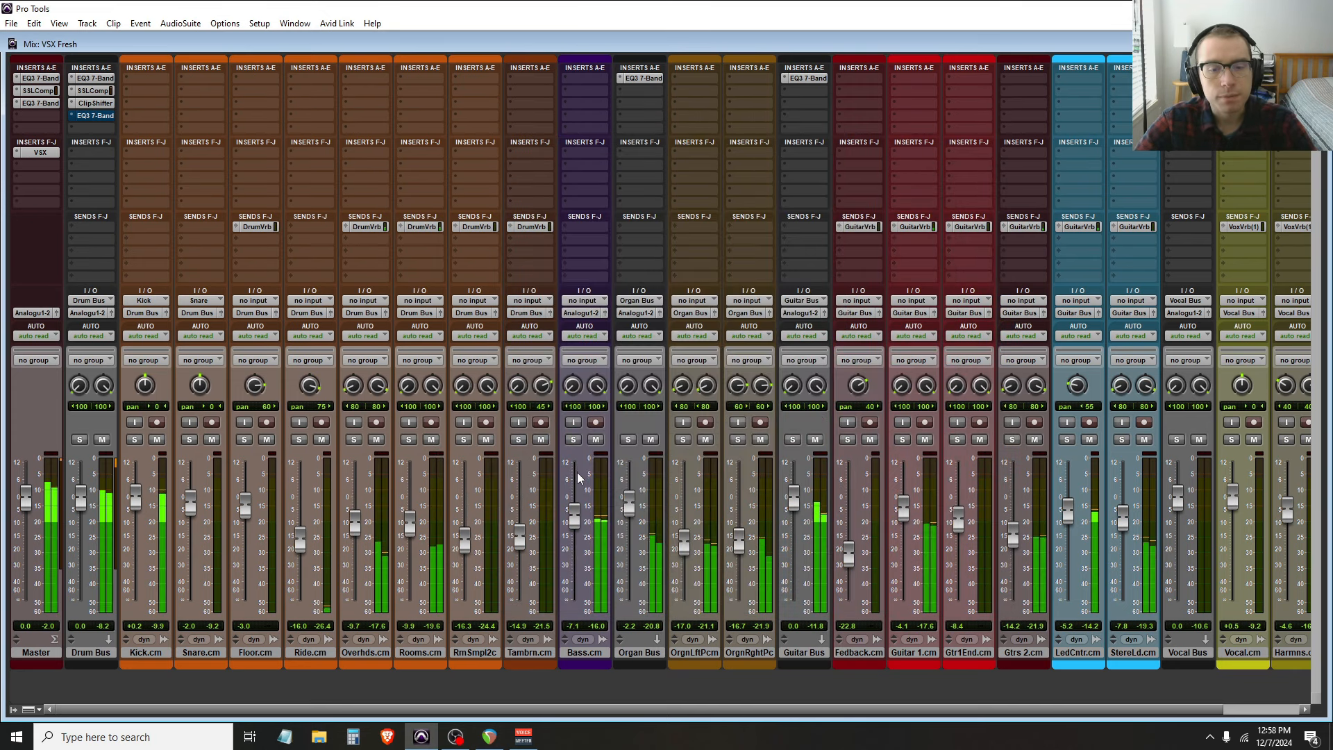
{"action": "left_click", "coordinate": [40, 152]}
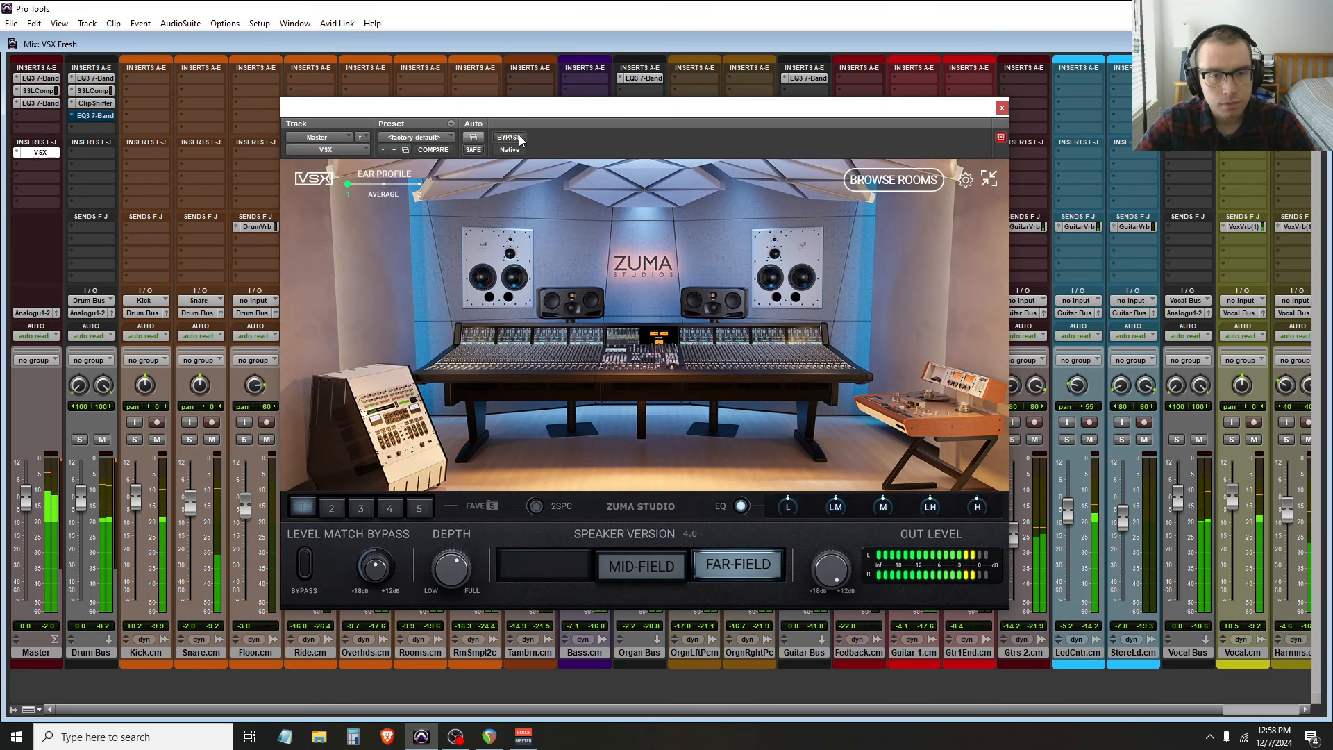
{"action": "key", "text": "space"}
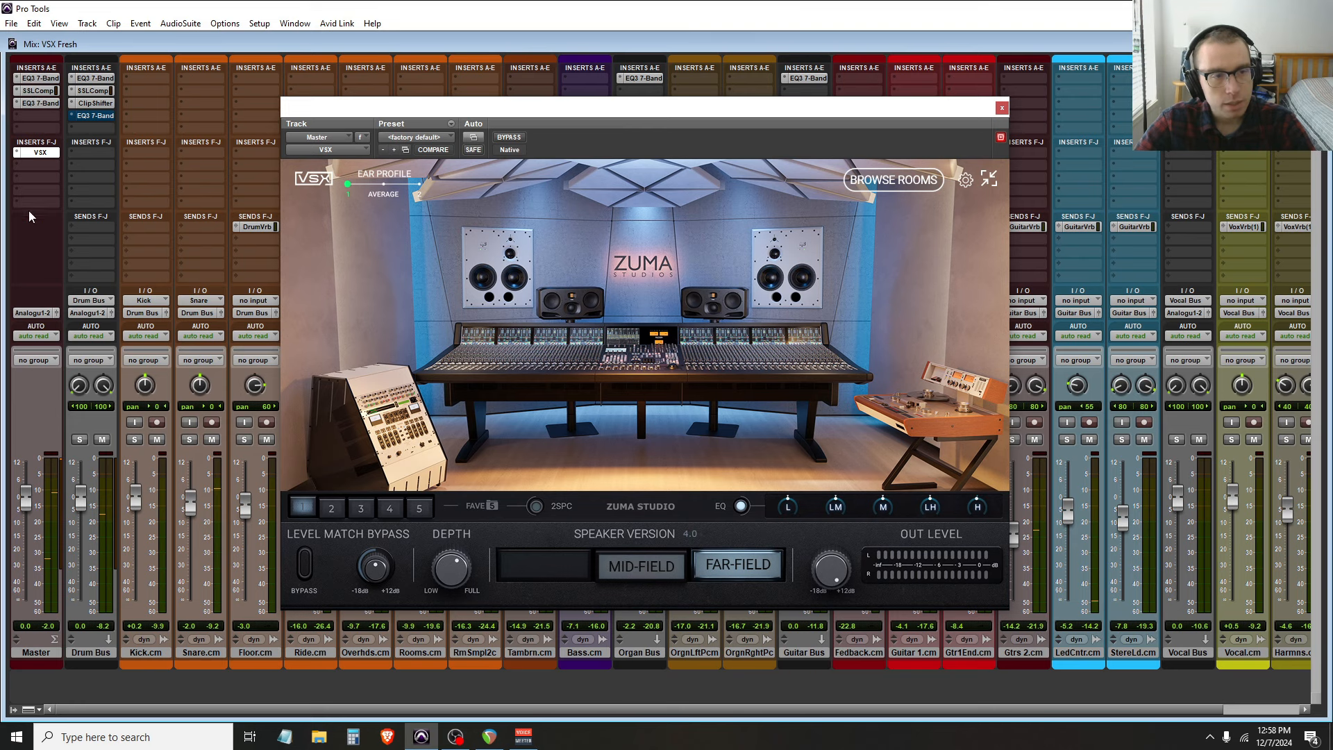
{"action": "left_click_drag", "start_coordinate": [662, 109], "coordinate": [639, 109]}
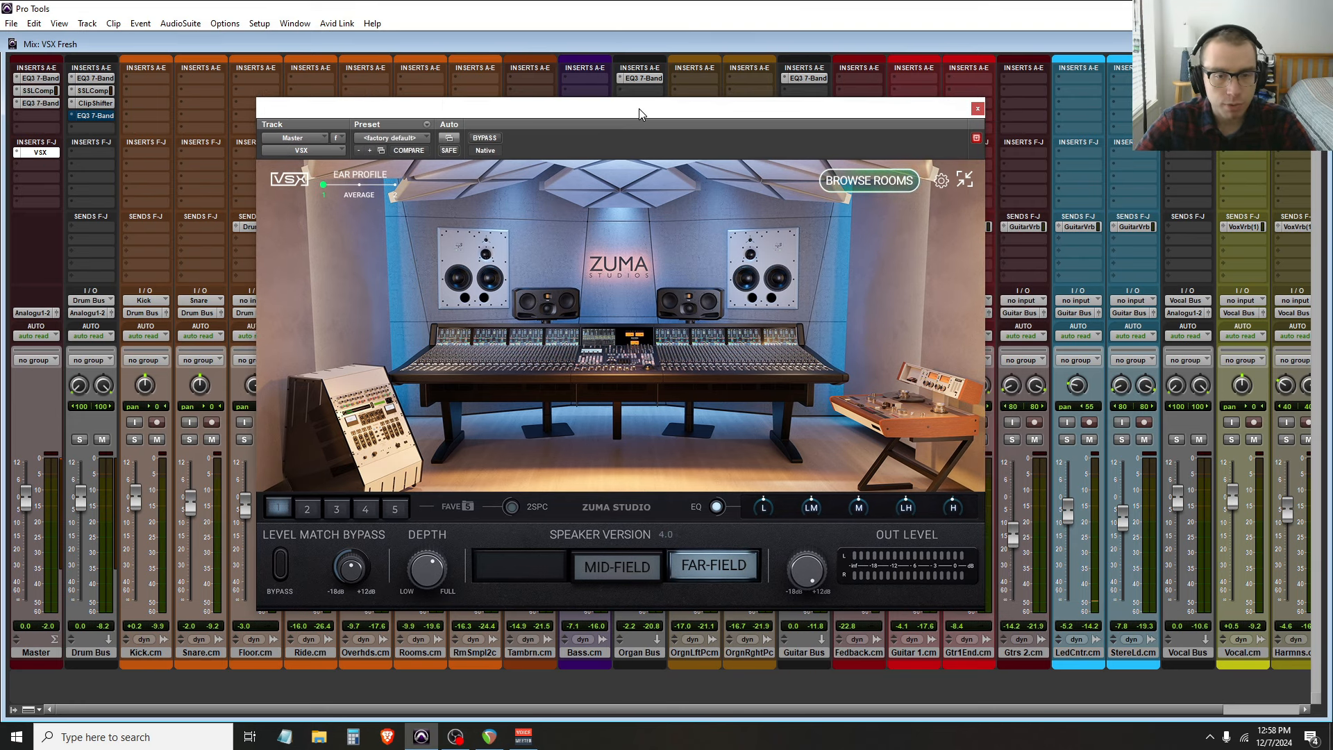
{"action": "left_click", "coordinate": [977, 109]}
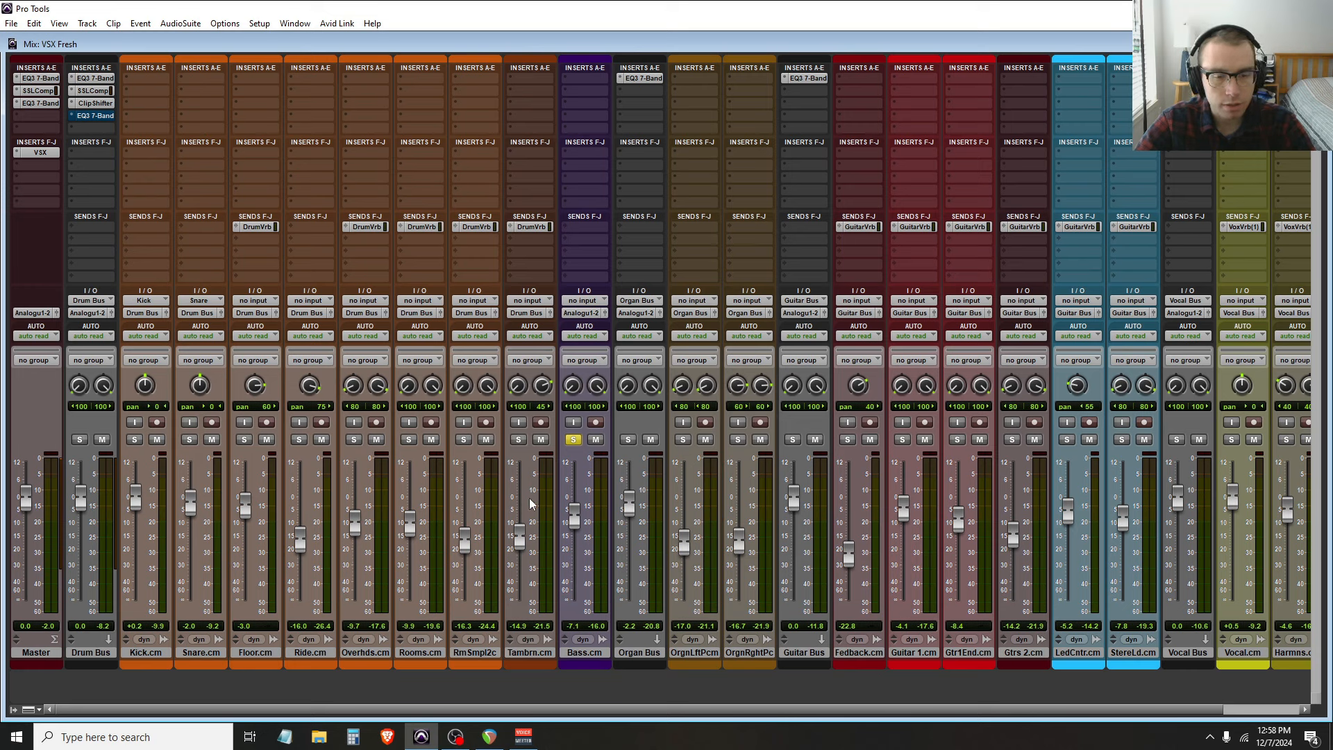
Clear the solo on the Bass track and choose AFL (After Fader Listen) as the solo mode
{"action": "left_click", "coordinate": [573, 440]}
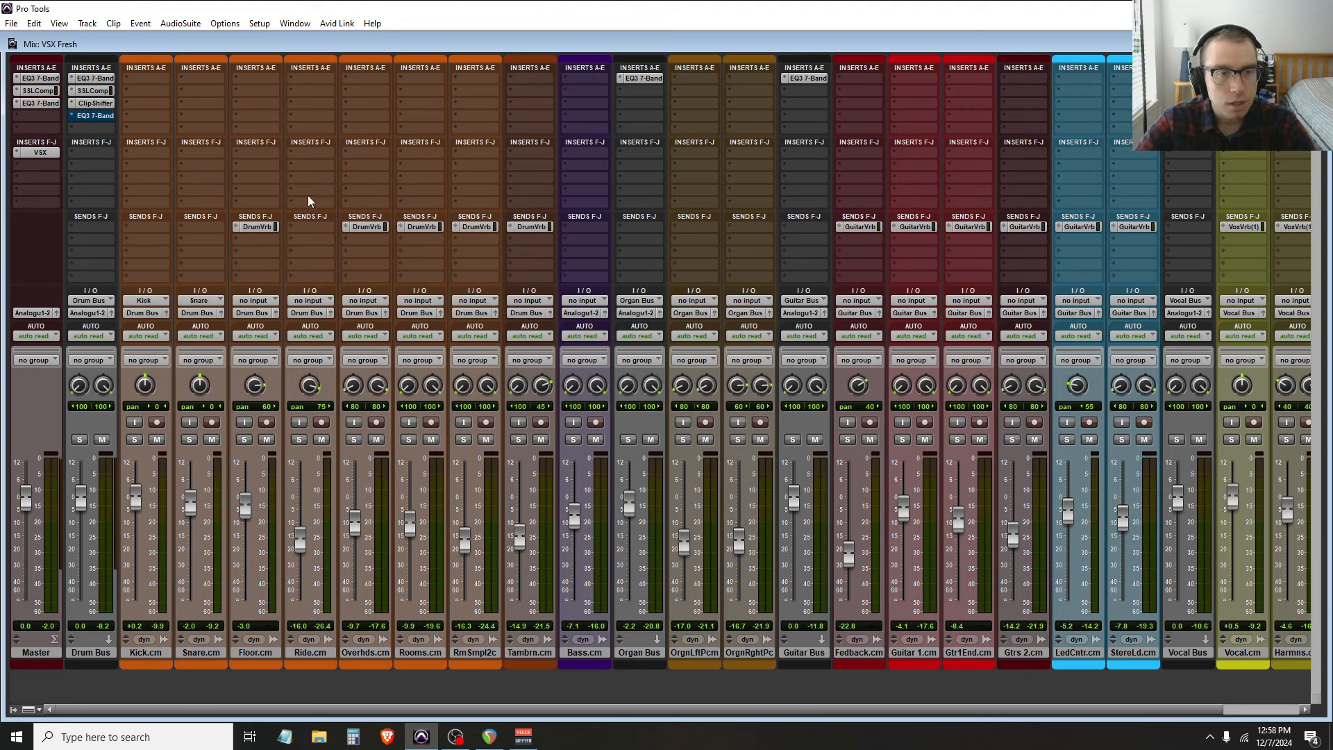
{"action": "left_click", "coordinate": [259, 23]}
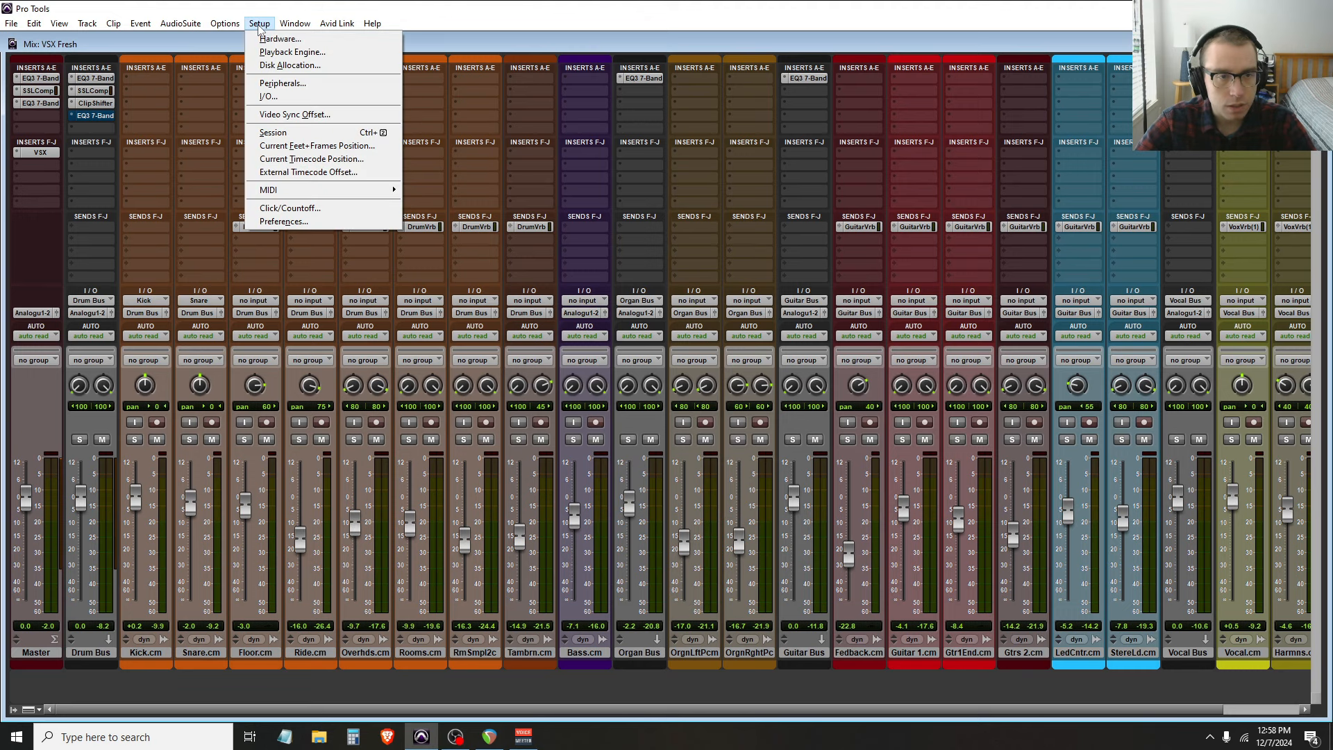
{"action": "mouse_move", "coordinate": [346, 336]}
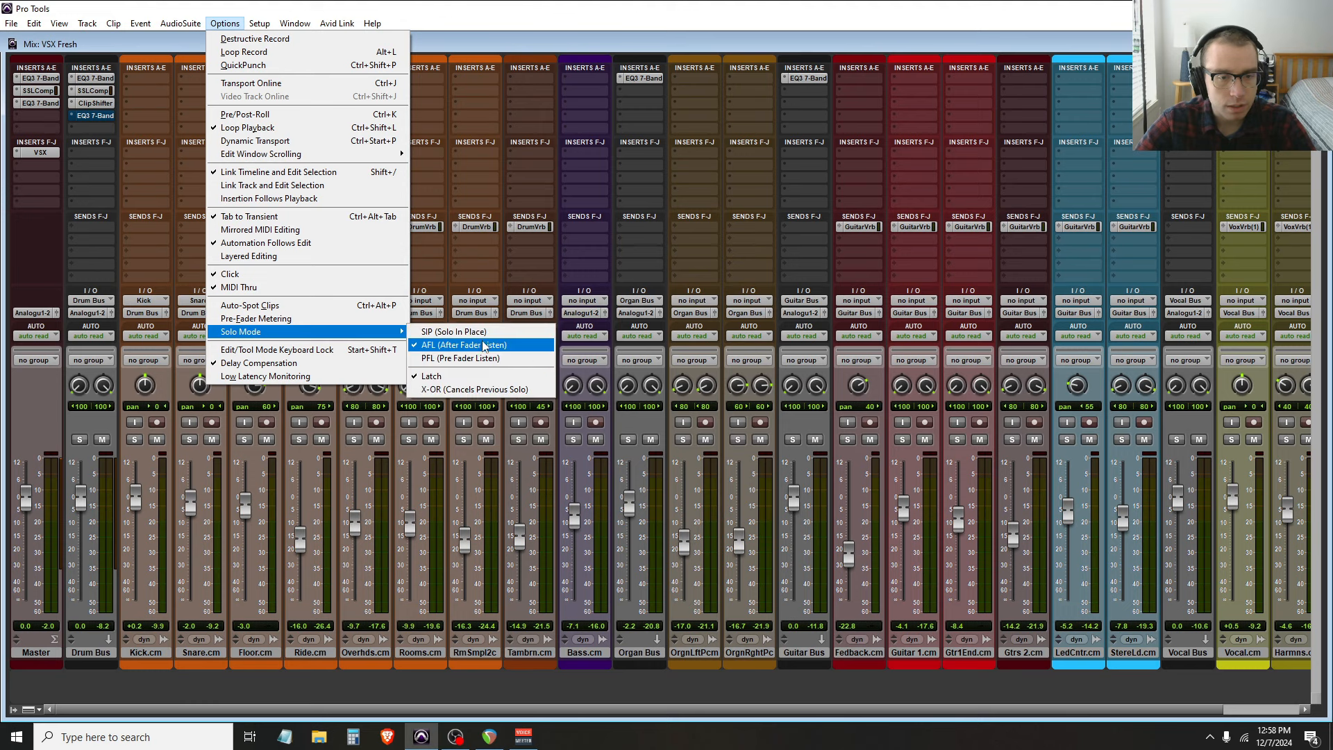
{"action": "left_click", "coordinate": [497, 345]}
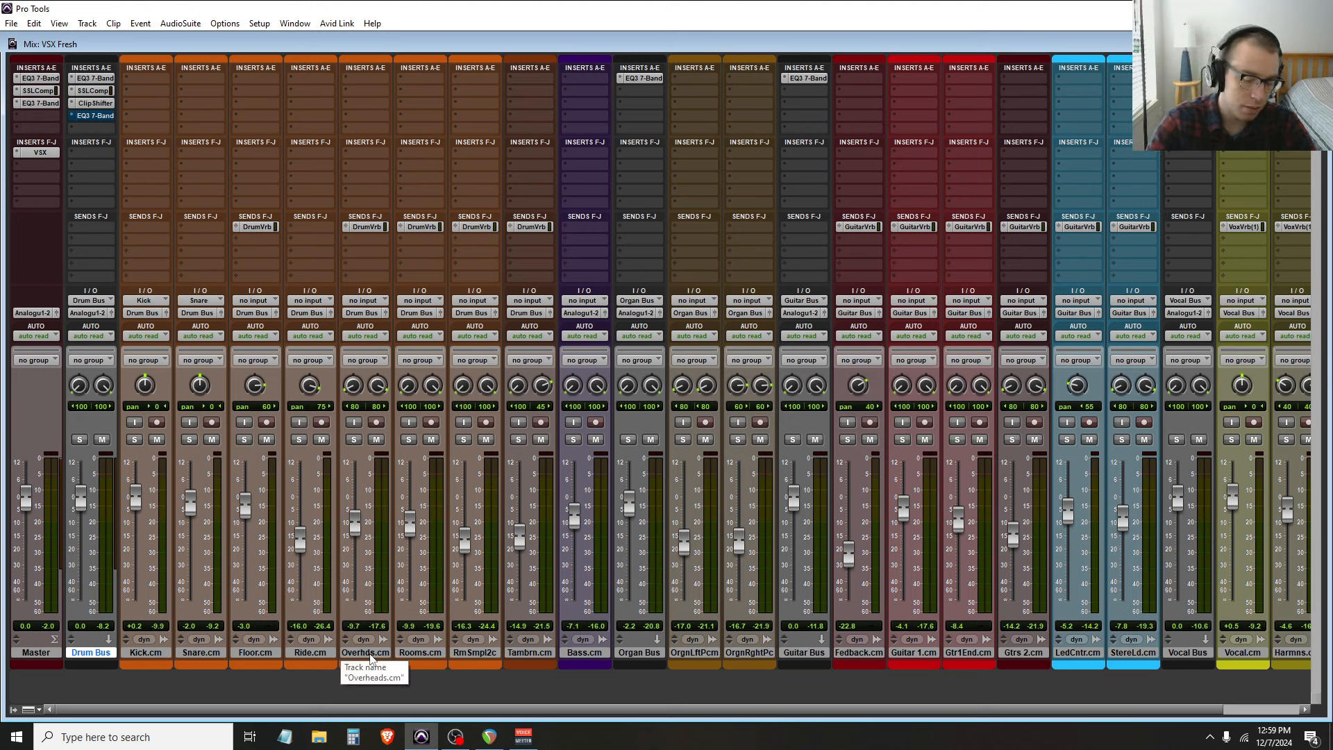
Create one new stereo Aux Input track named Mix Bus
{"action": "key", "text": "ctrl+shift+n"}
{"action": "left_click", "coordinate": [518, 252]}
{"action": "left_click", "coordinate": [528, 266]}
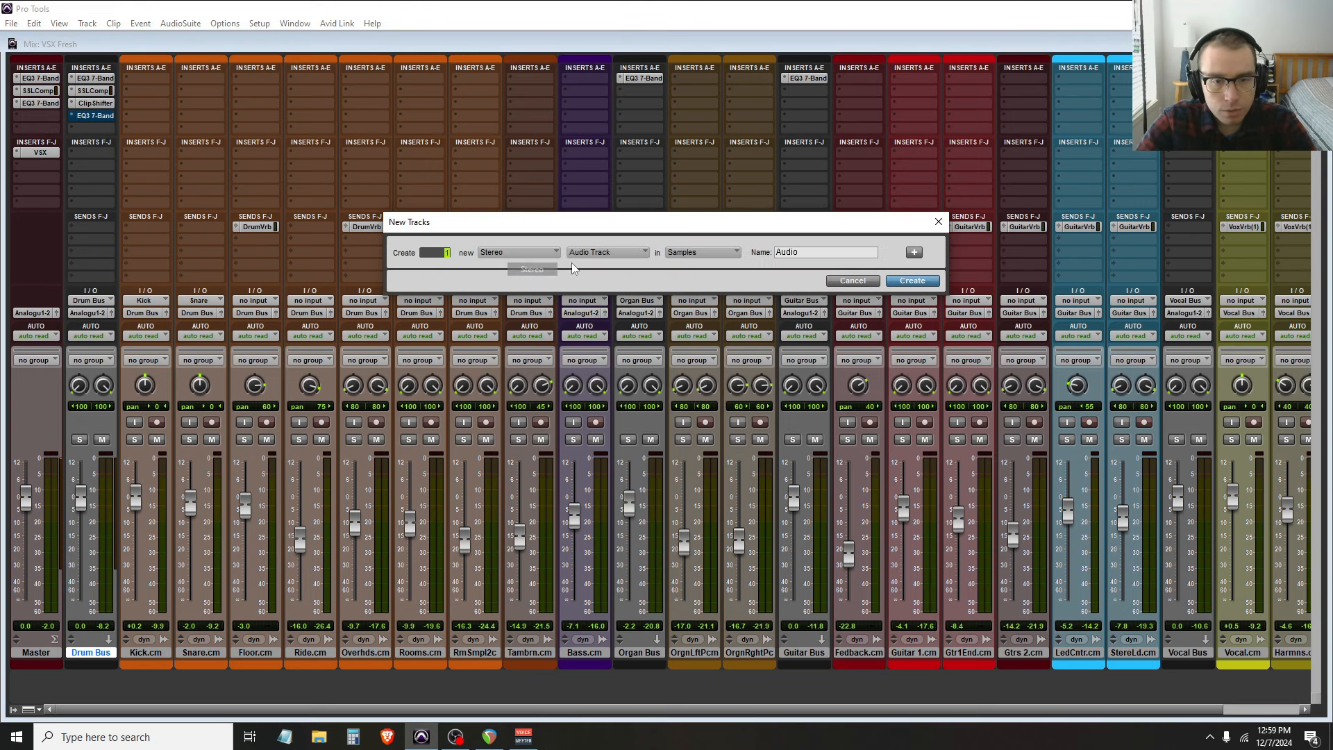
{"action": "left_click", "coordinate": [606, 252]}
{"action": "left_click", "coordinate": [642, 270]}
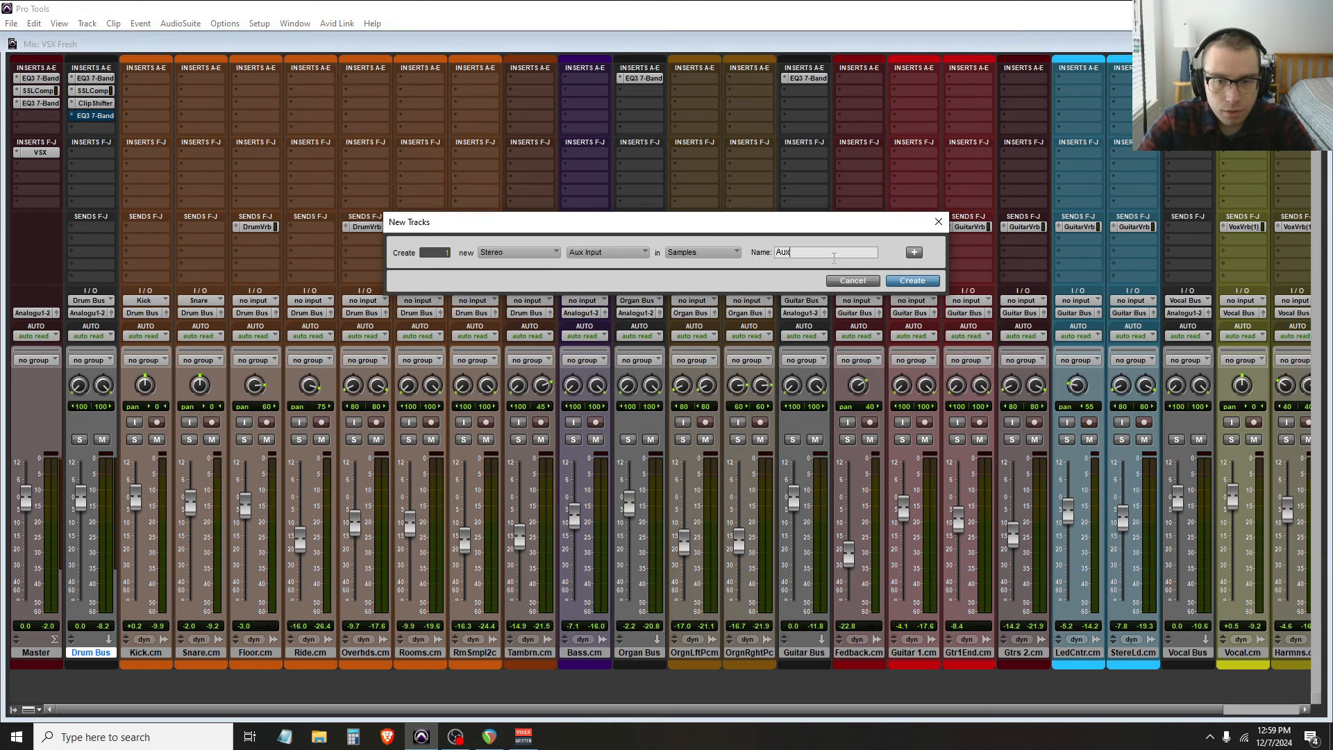
{"action": "double_click", "coordinate": [804, 254]}
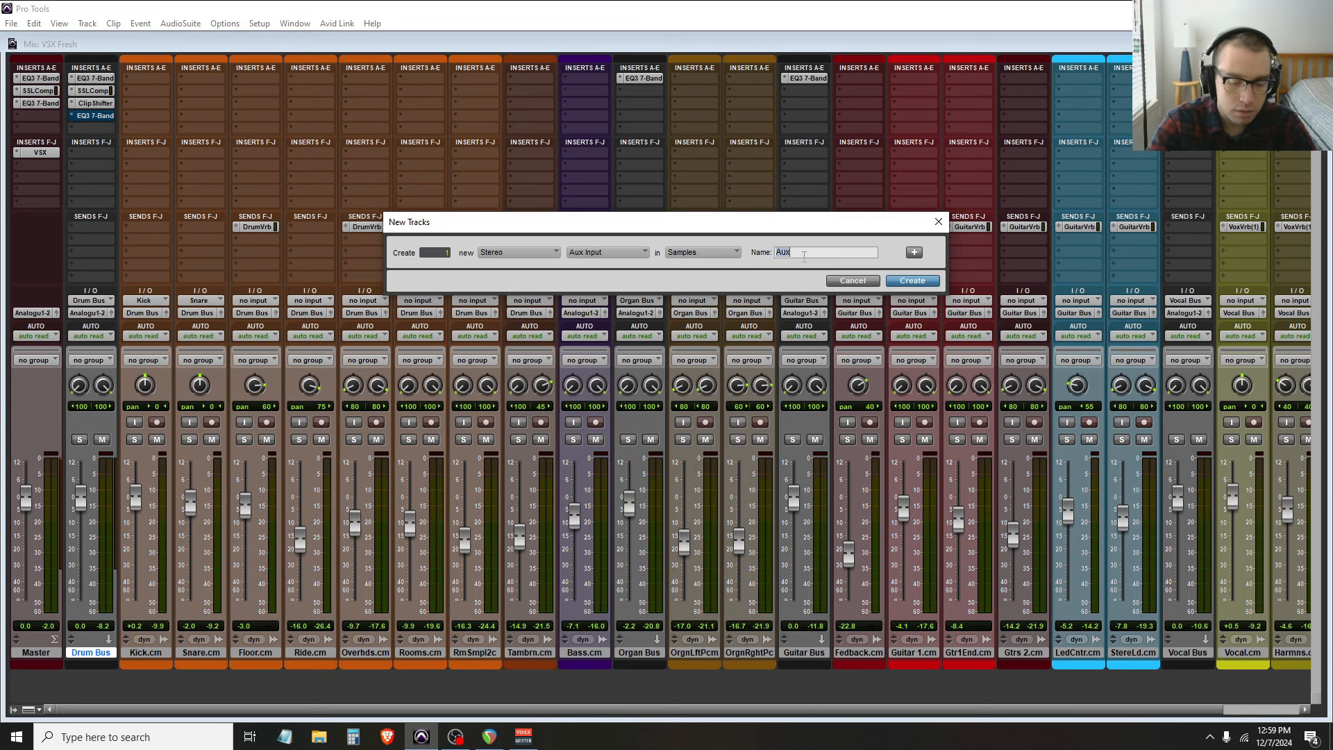
{"action": "type", "text": "Mix Bus"}
{"action": "key", "text": "Return"}
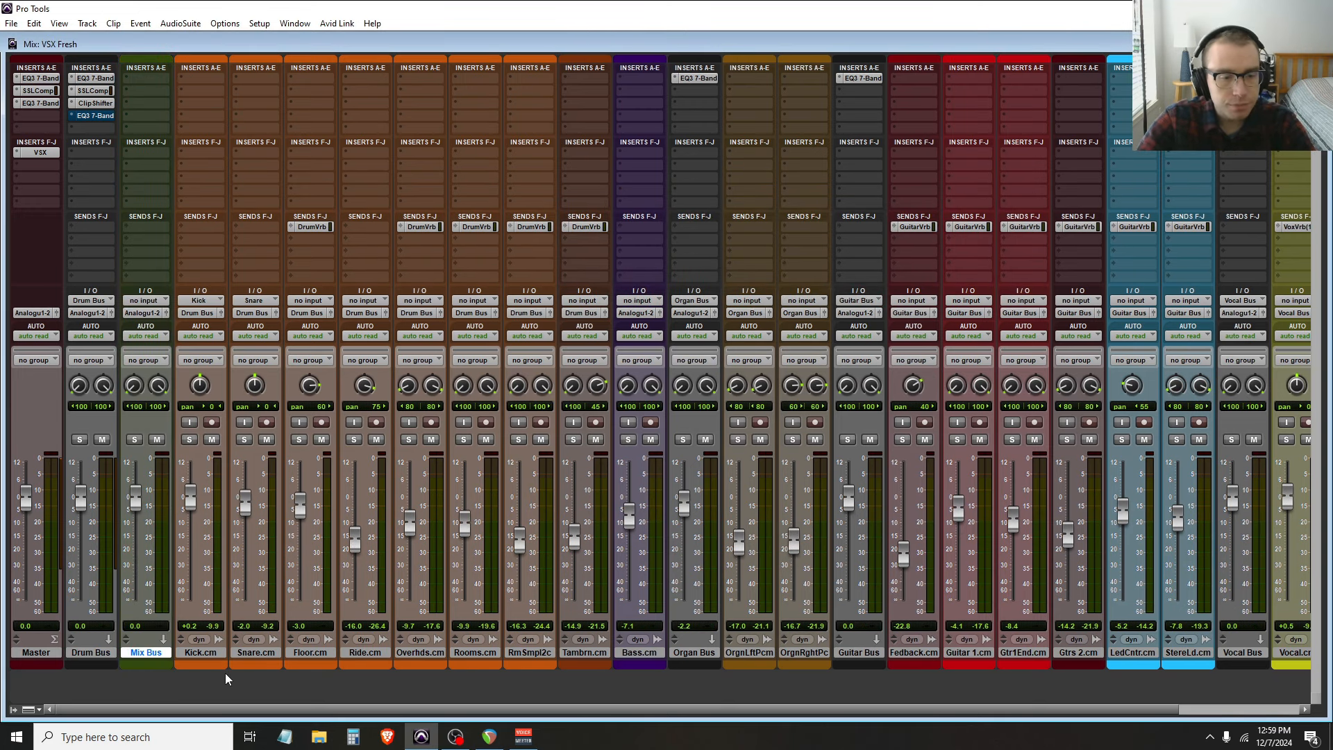
Recolour the Mix Bus track dark grey and move it between the Master and Drum Bus tracks
{"action": "double_click", "coordinate": [159, 668]}
{"action": "left_click", "coordinate": [1055, 326]}
{"action": "left_click", "coordinate": [1063, 298]}
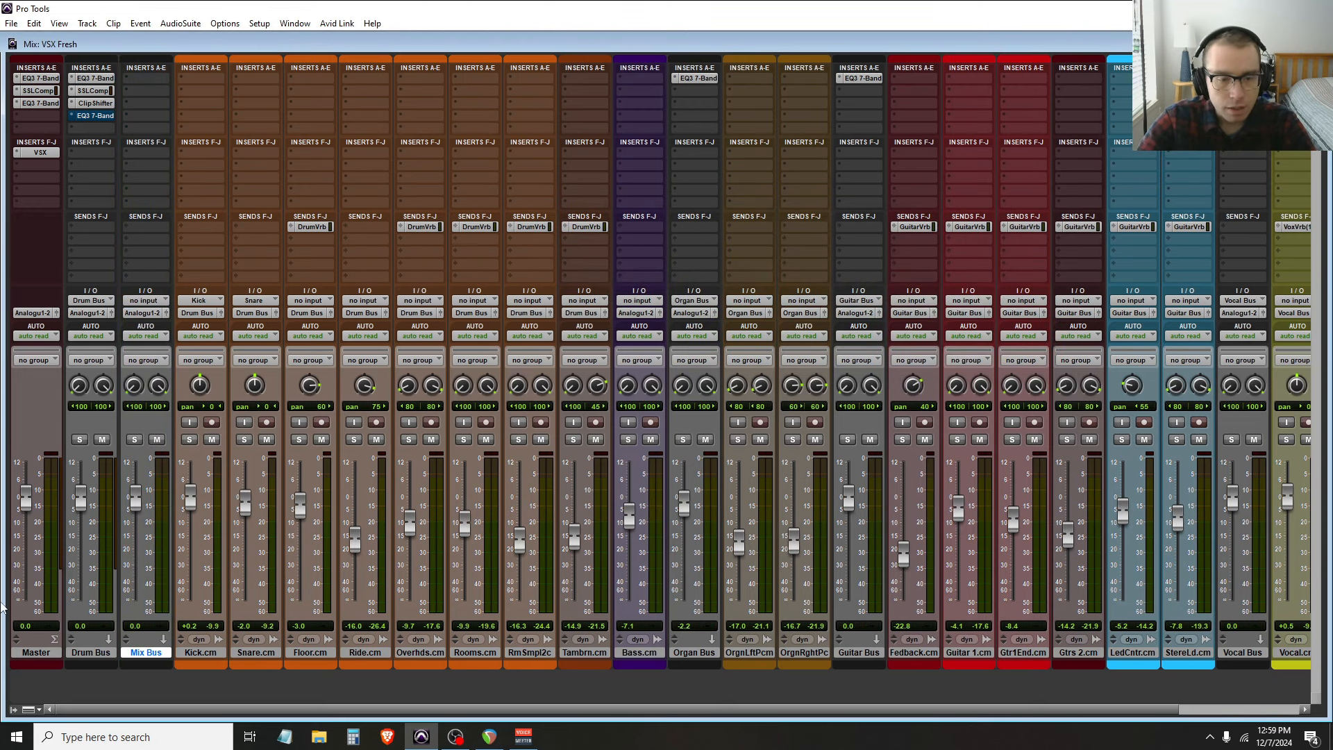
{"action": "left_click_drag", "start_coordinate": [149, 653], "coordinate": [80, 660]}
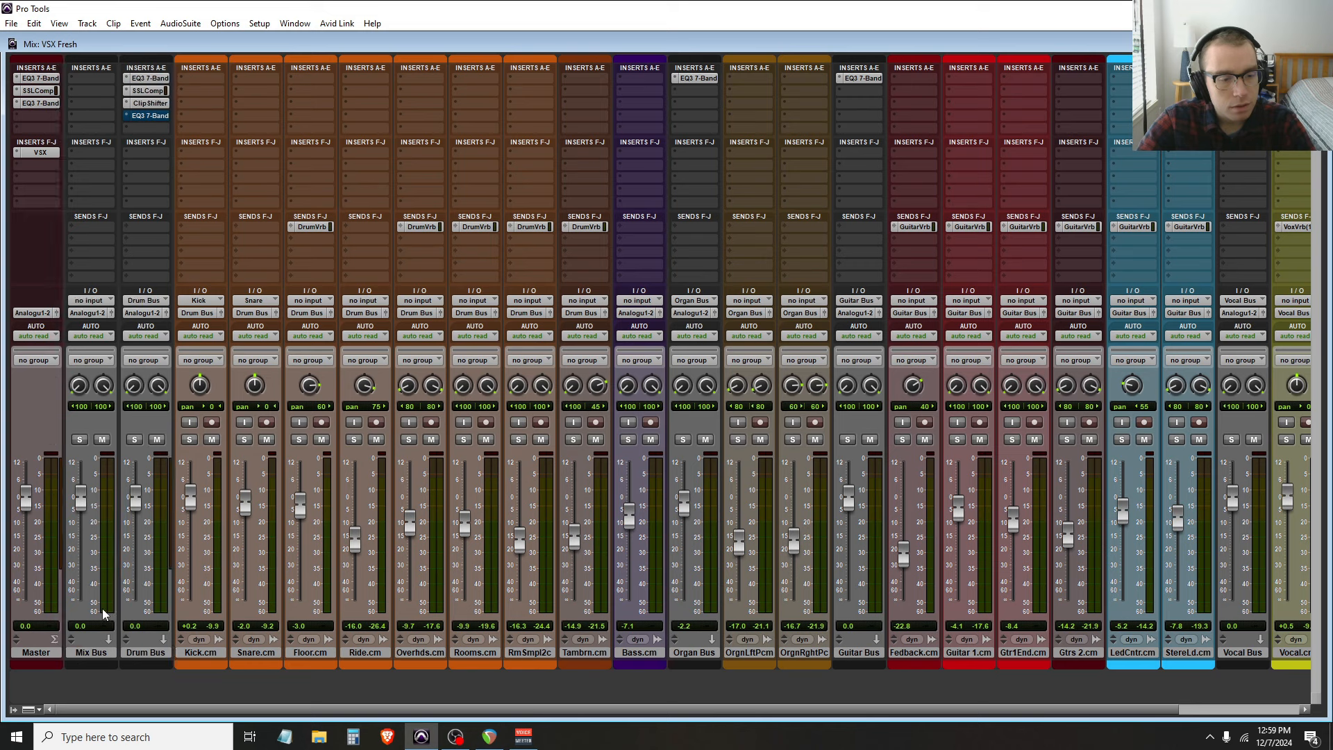
Set the Mix Bus track's input to the Mix Bus (Stereo) bus
{"action": "left_click", "coordinate": [92, 301]}
{"action": "mouse_move", "coordinate": [137, 348]}
{"action": "left_click", "coordinate": [201, 348]}
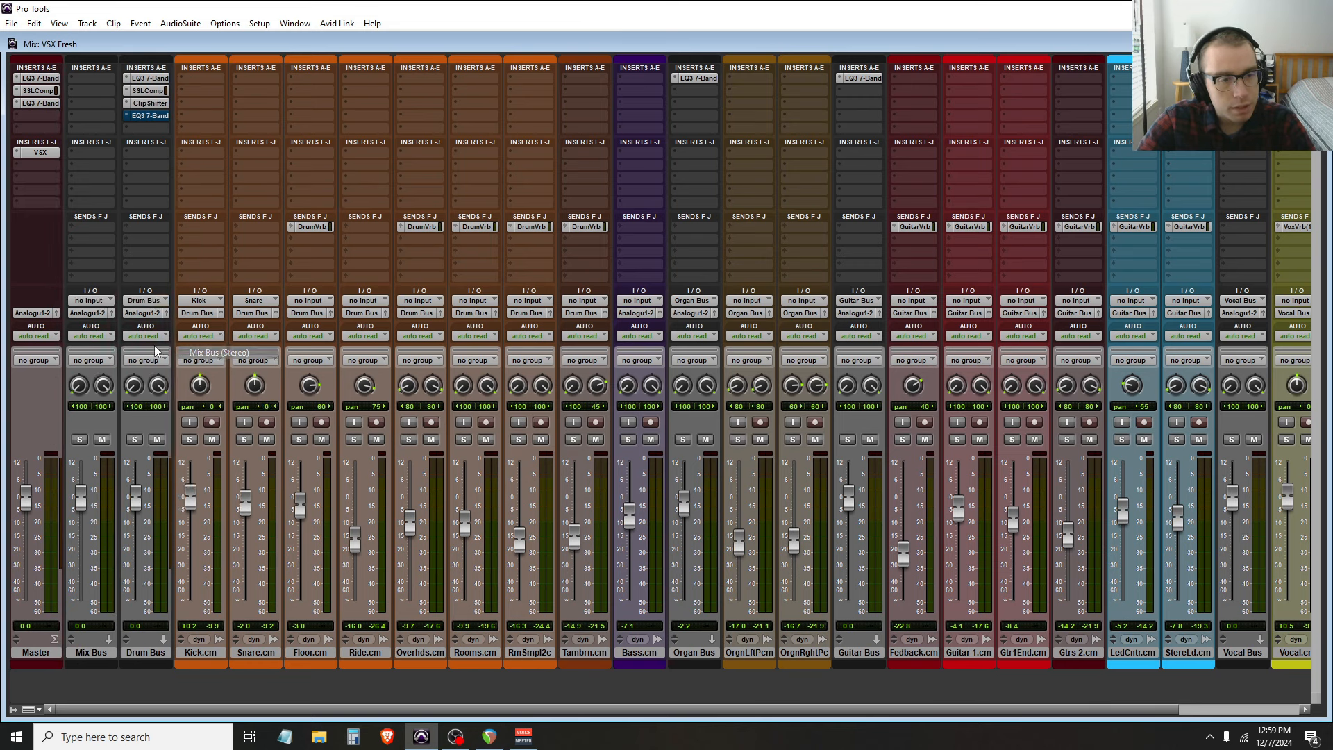
{"action": "left_click", "coordinate": [99, 312]}
{"action": "left_click", "coordinate": [229, 350]}
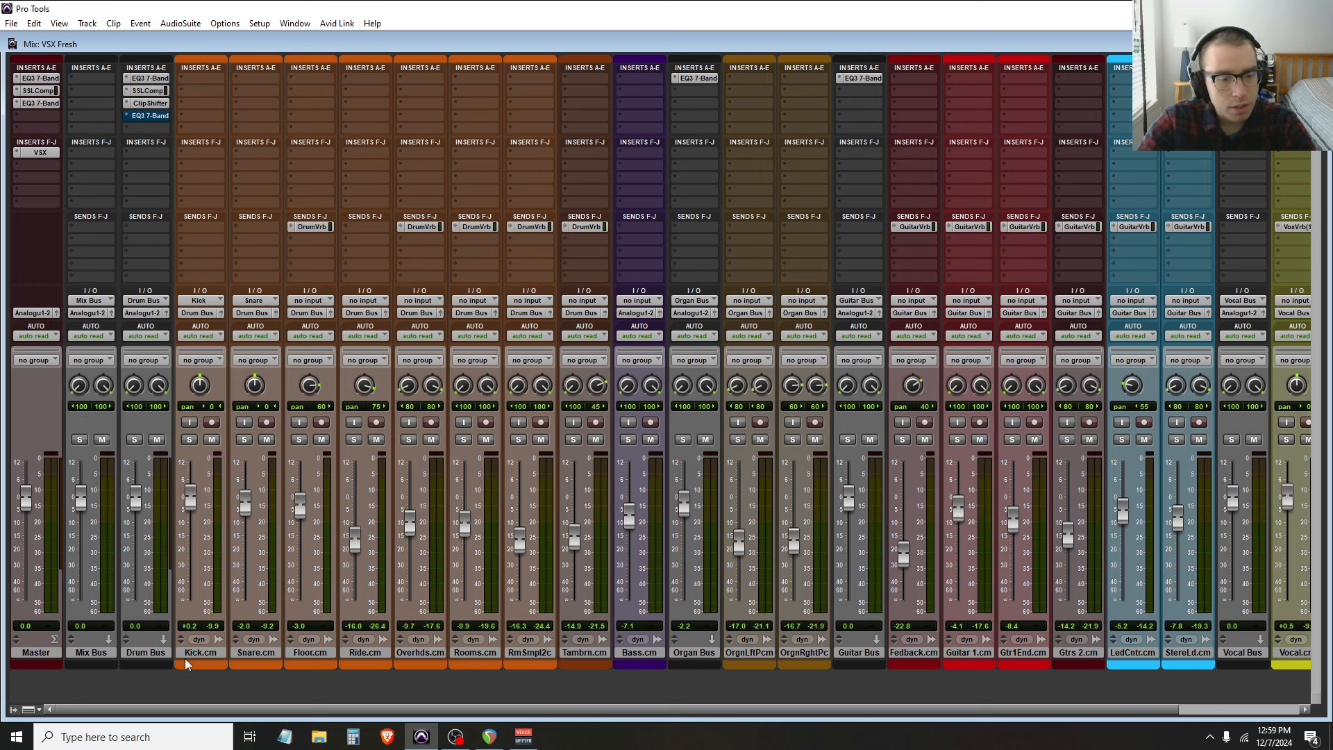
Route the outputs of the Drum Bus, Bass.cm, Organ Bus, Guitar Bus and Vocal Bus tracks to Mix Bus (Stereo)
{"action": "left_click", "coordinate": [153, 655]}
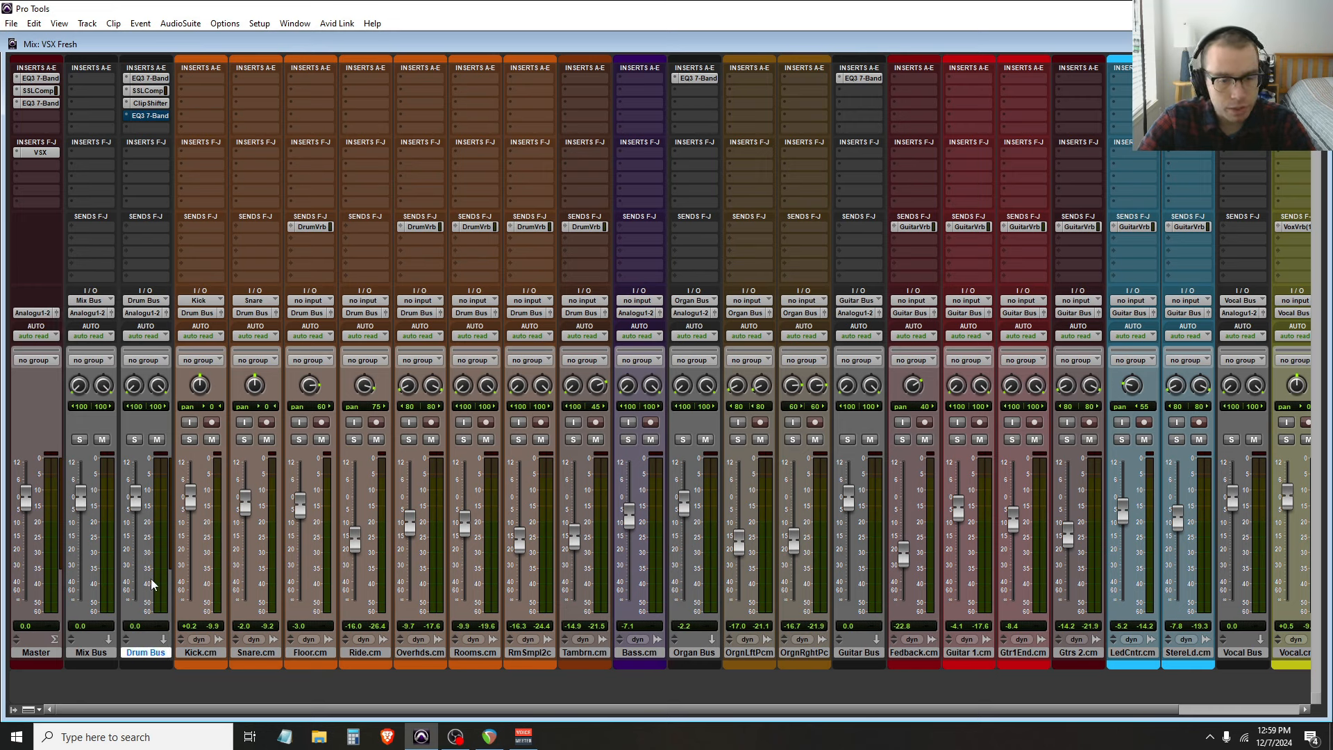
{"action": "left_click", "coordinate": [640, 654], "text": "ctrl"}
{"action": "left_click", "coordinate": [695, 653], "text": "ctrl"}
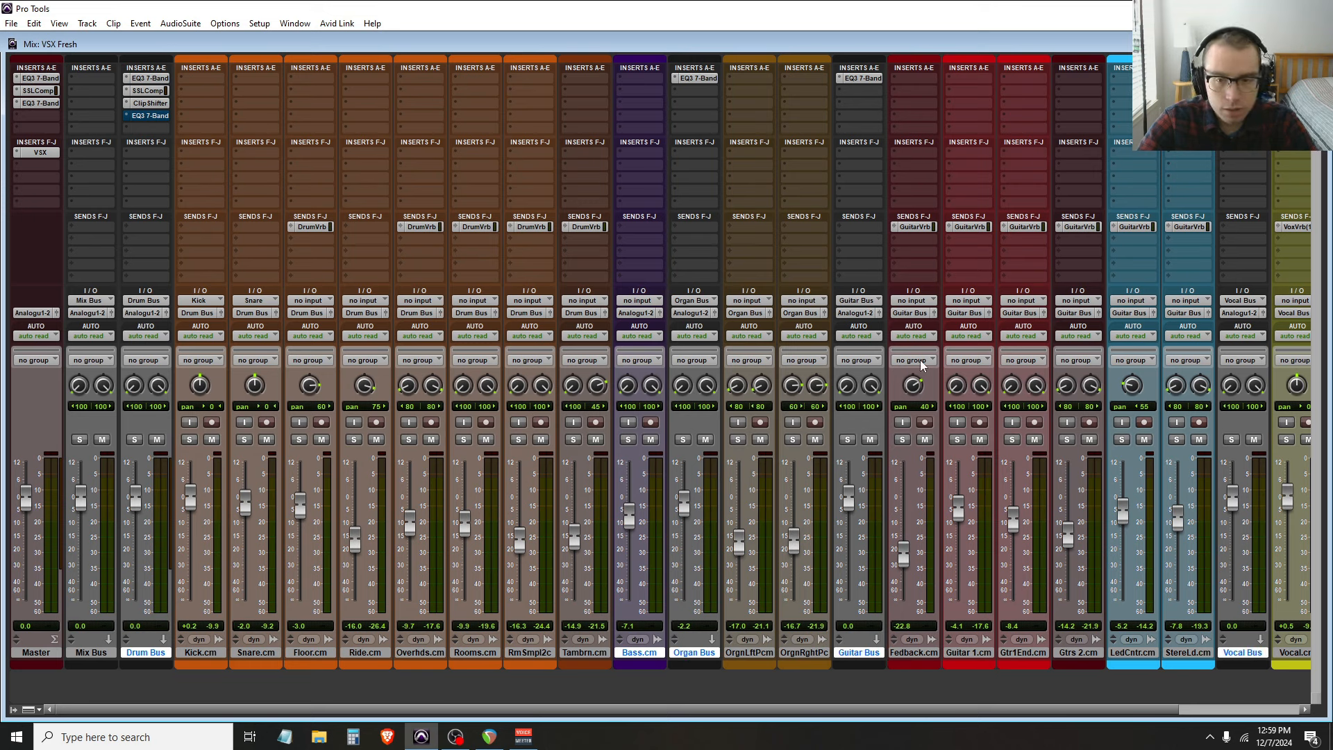
{"action": "left_click", "coordinate": [659, 314]}
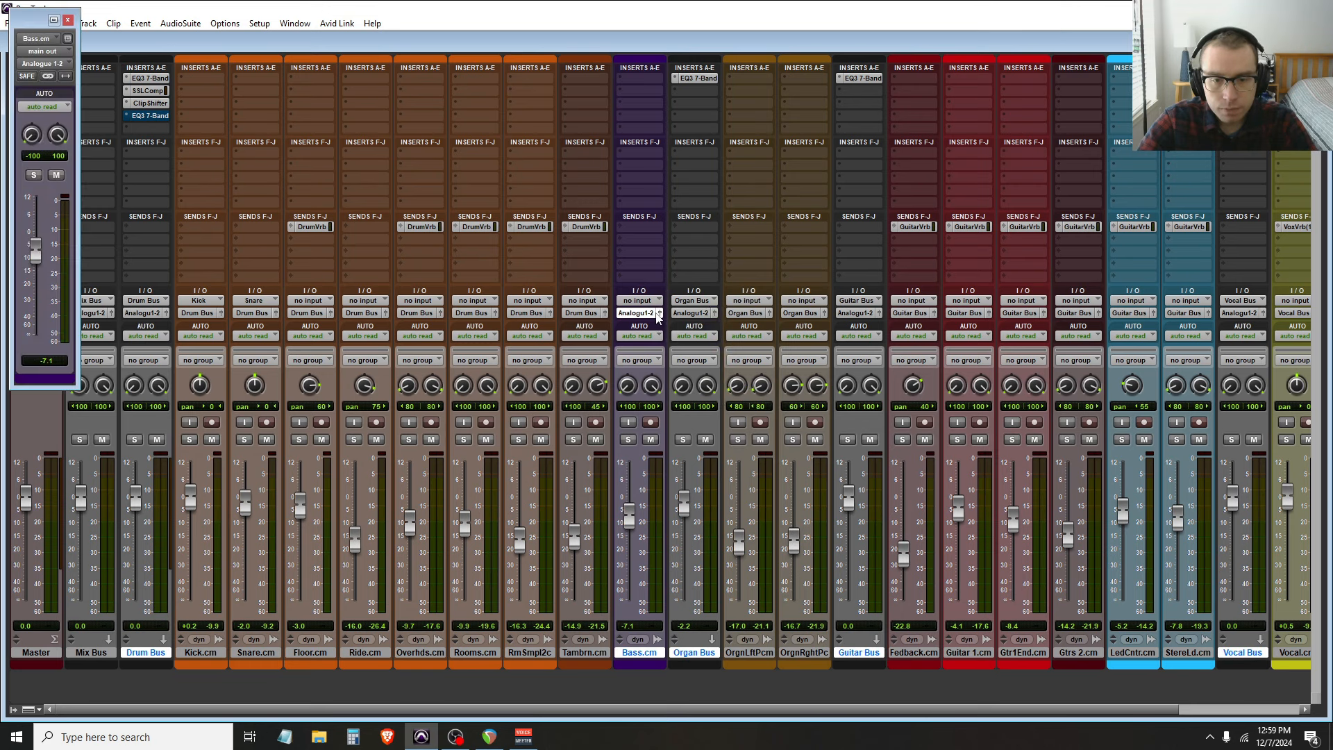
{"action": "left_click", "coordinate": [648, 314]}
{"action": "mouse_move", "coordinate": [695, 358]}
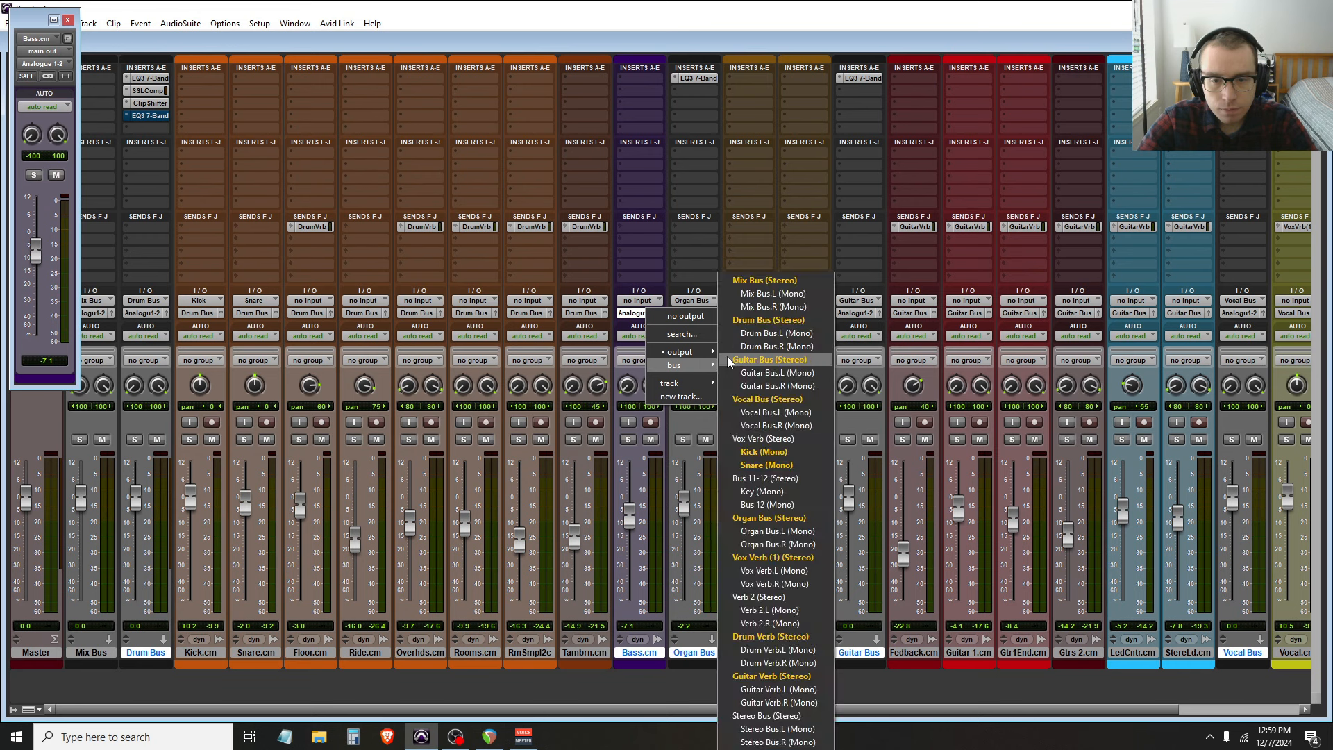
{"action": "left_click", "coordinate": [756, 286]}
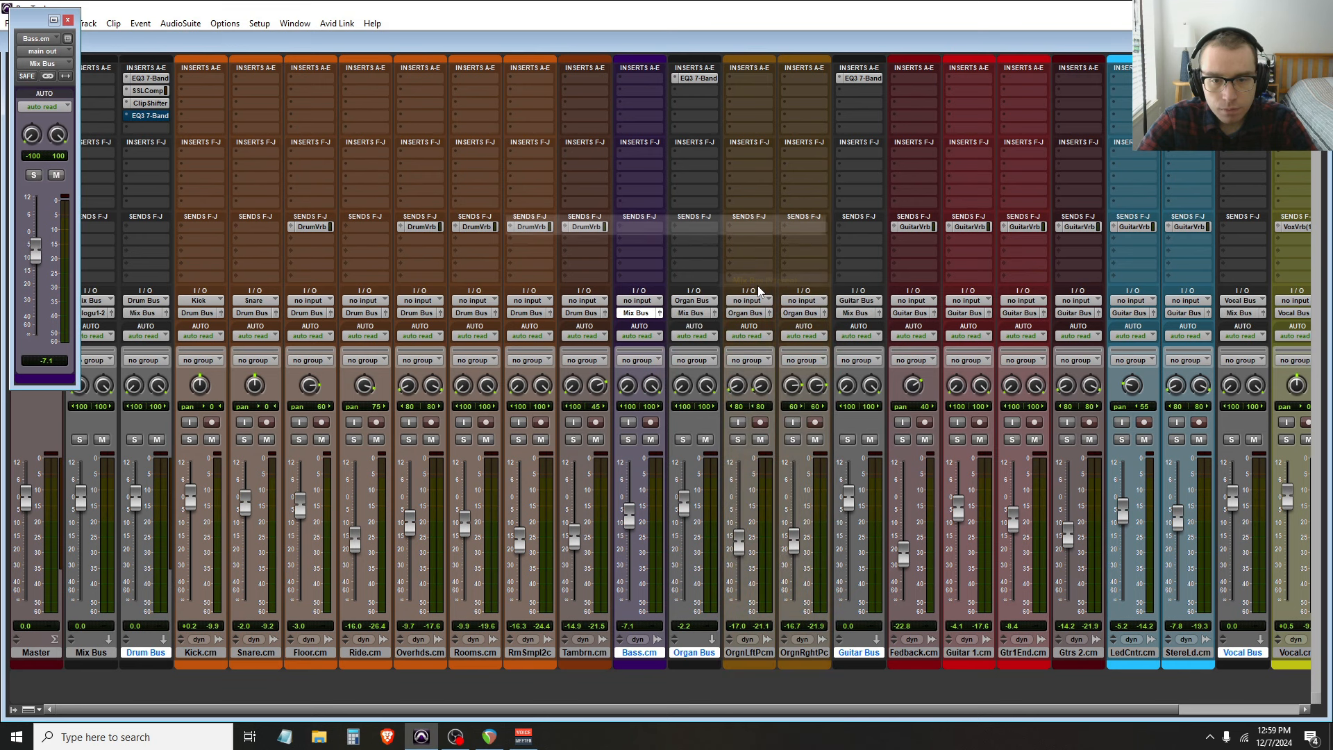
{"action": "left_click", "coordinate": [68, 19]}
Deselect the tracks and put the Mix Bus track in solo safe
{"action": "left_click", "coordinate": [149, 653], "text": "alt"}
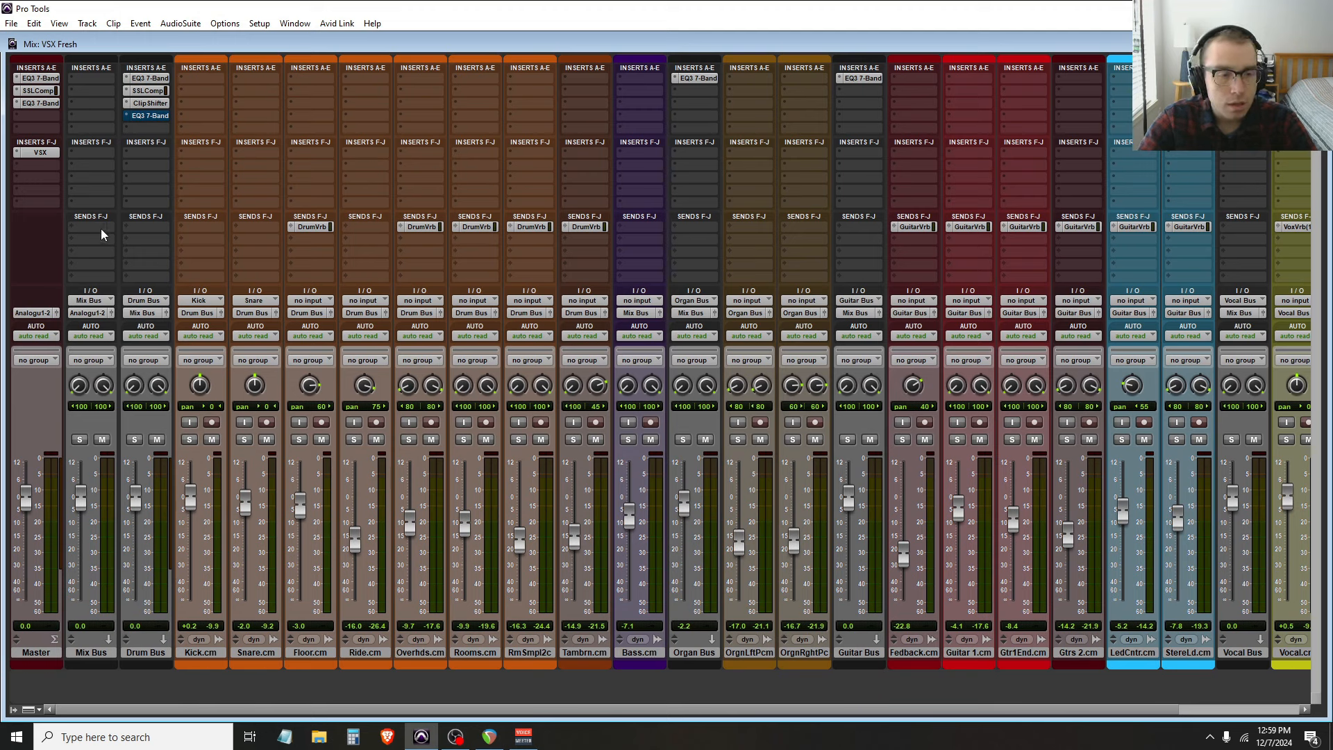
{"action": "left_click", "coordinate": [80, 440], "text": "ctrl"}
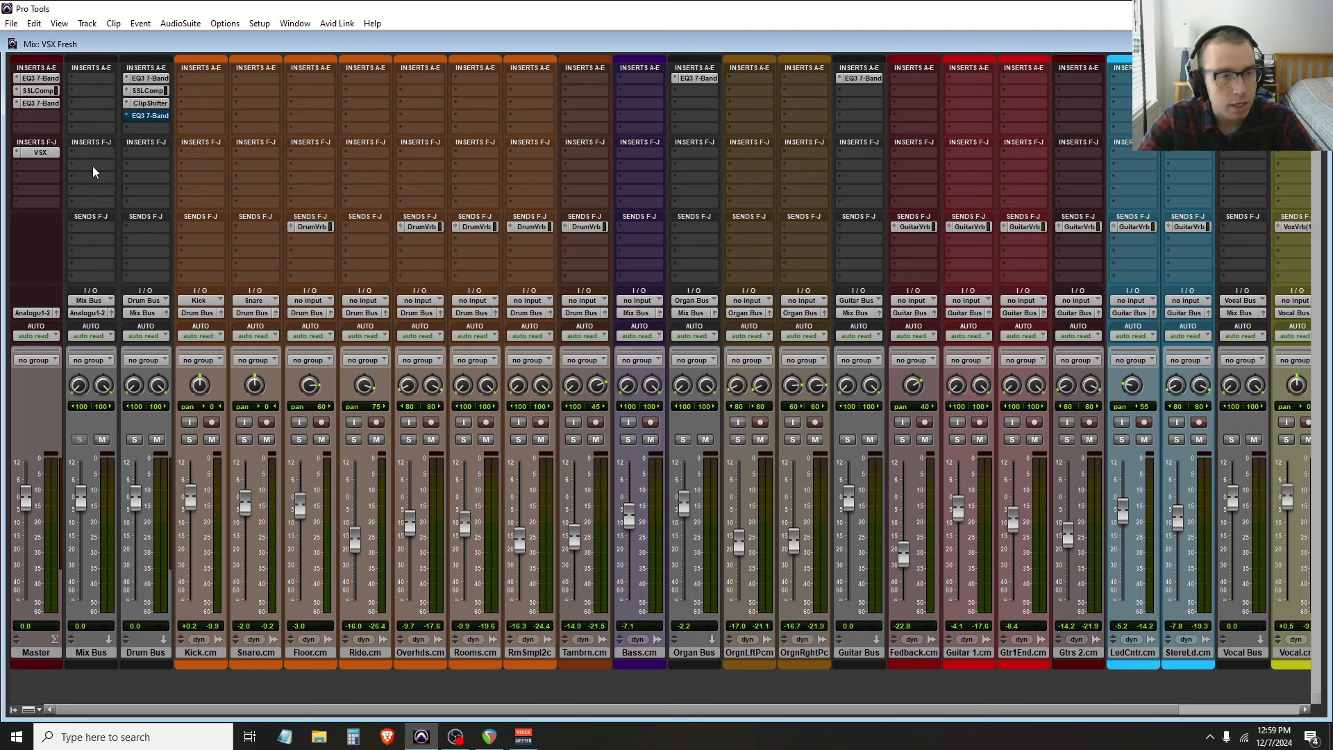
Solo the Bass.cm track during playback and compare the Master's VSX plugin bypassed and active
{"action": "left_click", "coordinate": [51, 153]}
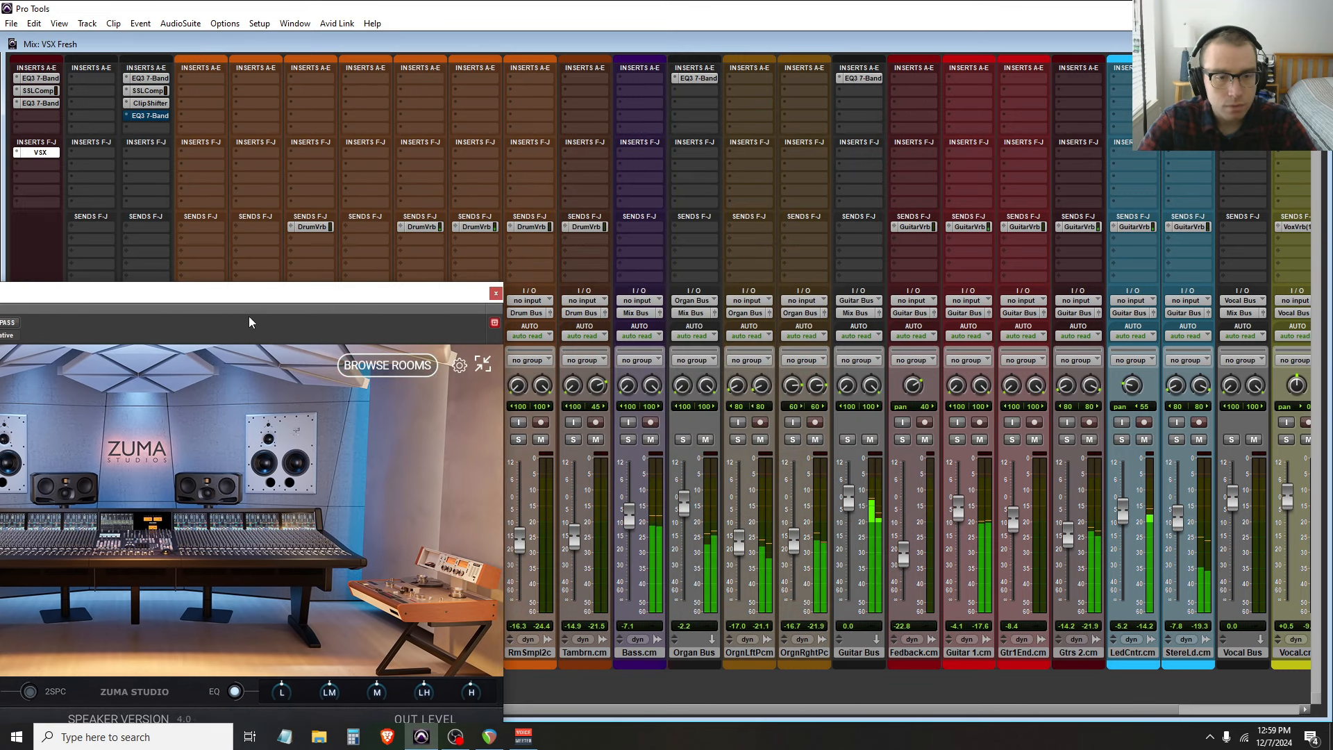
{"action": "left_click_drag", "start_coordinate": [258, 299], "coordinate": [278, 212]}
{"action": "left_click", "coordinate": [628, 440]}
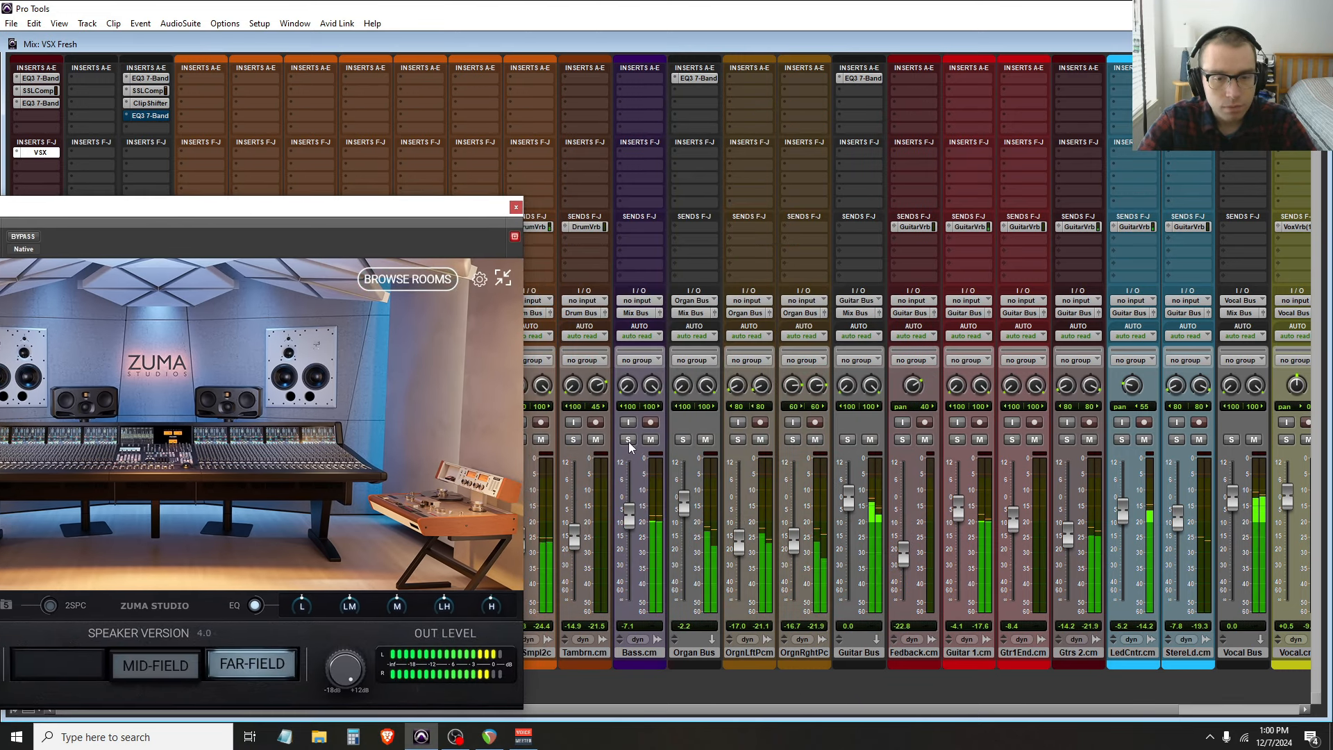
{"action": "left_click_drag", "start_coordinate": [360, 210], "coordinate": [1025, 174]}
{"action": "left_click", "coordinate": [699, 202]}
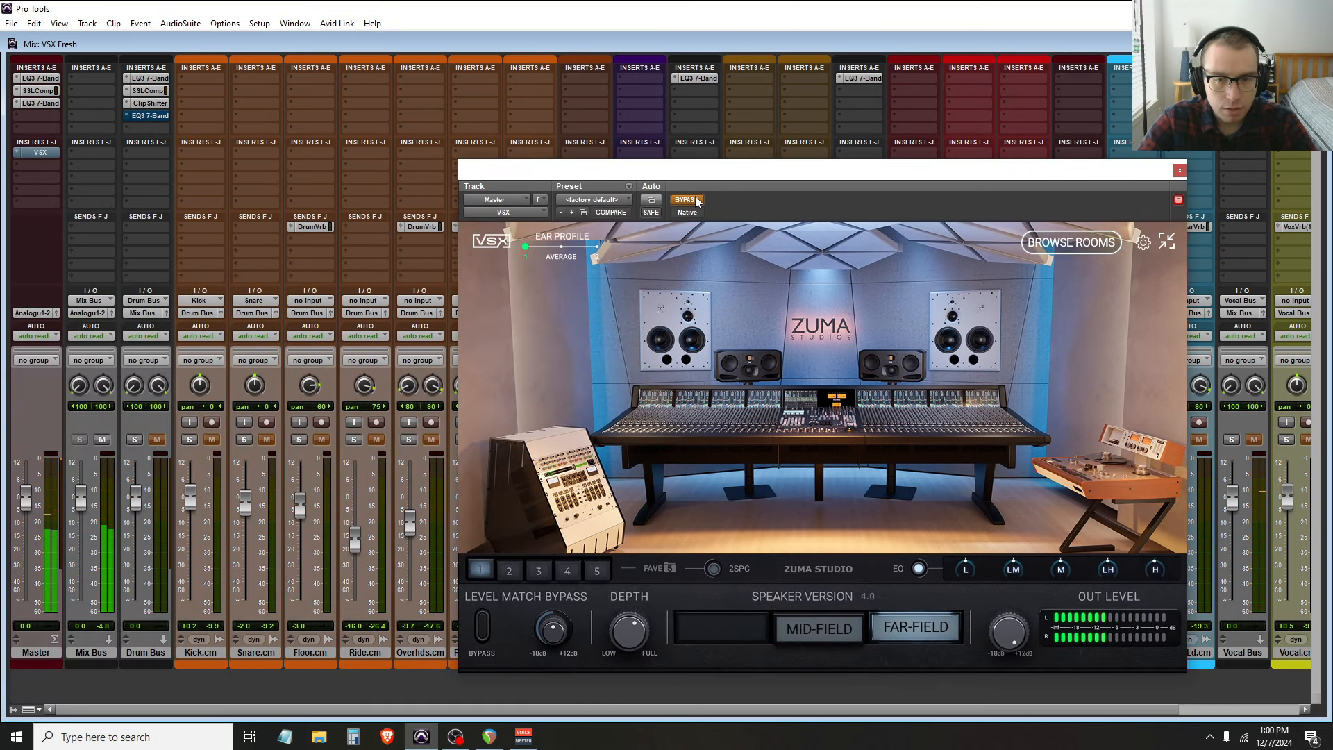
{"action": "left_click", "coordinate": [697, 201]}
{"action": "left_click", "coordinate": [697, 201]}
{"action": "left_click", "coordinate": [697, 201]}
Close the VSX plugin window and clear the solo on the Bass.cm track
{"action": "left_click_drag", "start_coordinate": [757, 182], "coordinate": [515, 207]}
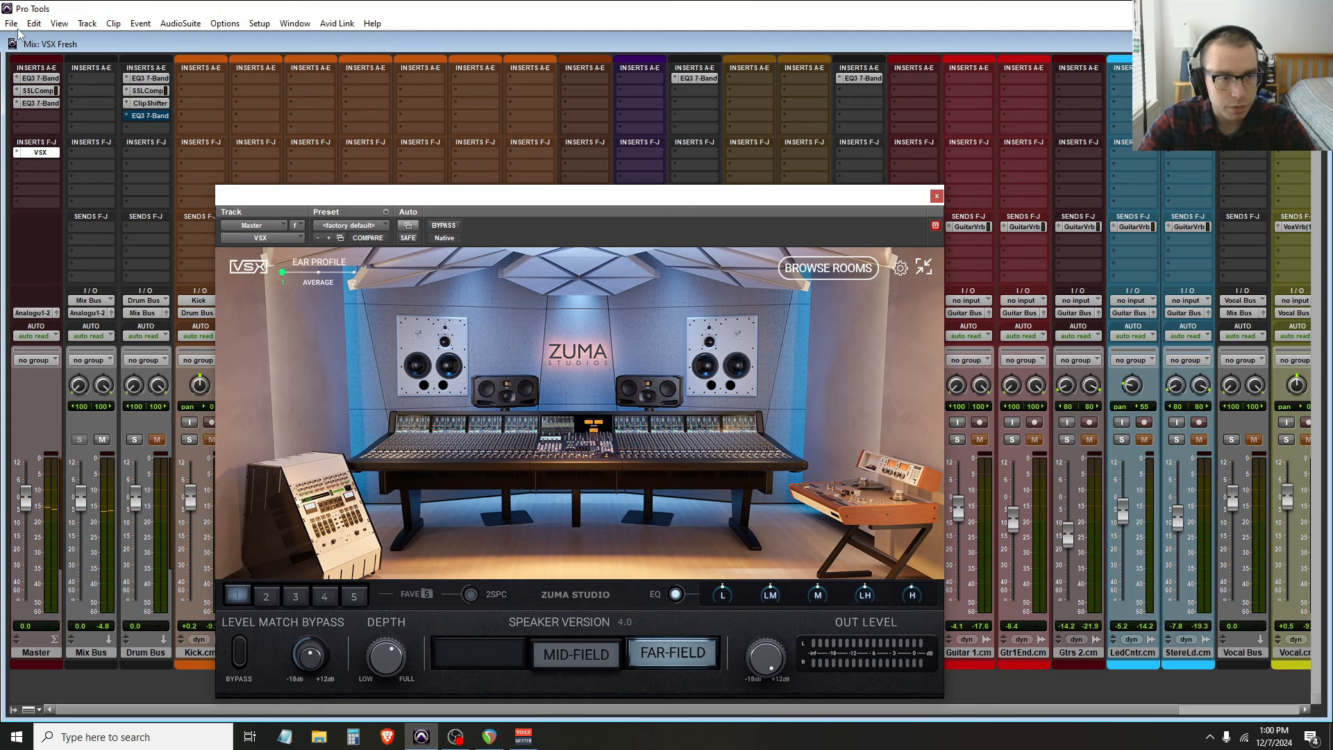
{"action": "left_click_drag", "start_coordinate": [894, 202], "coordinate": [667, 193]}
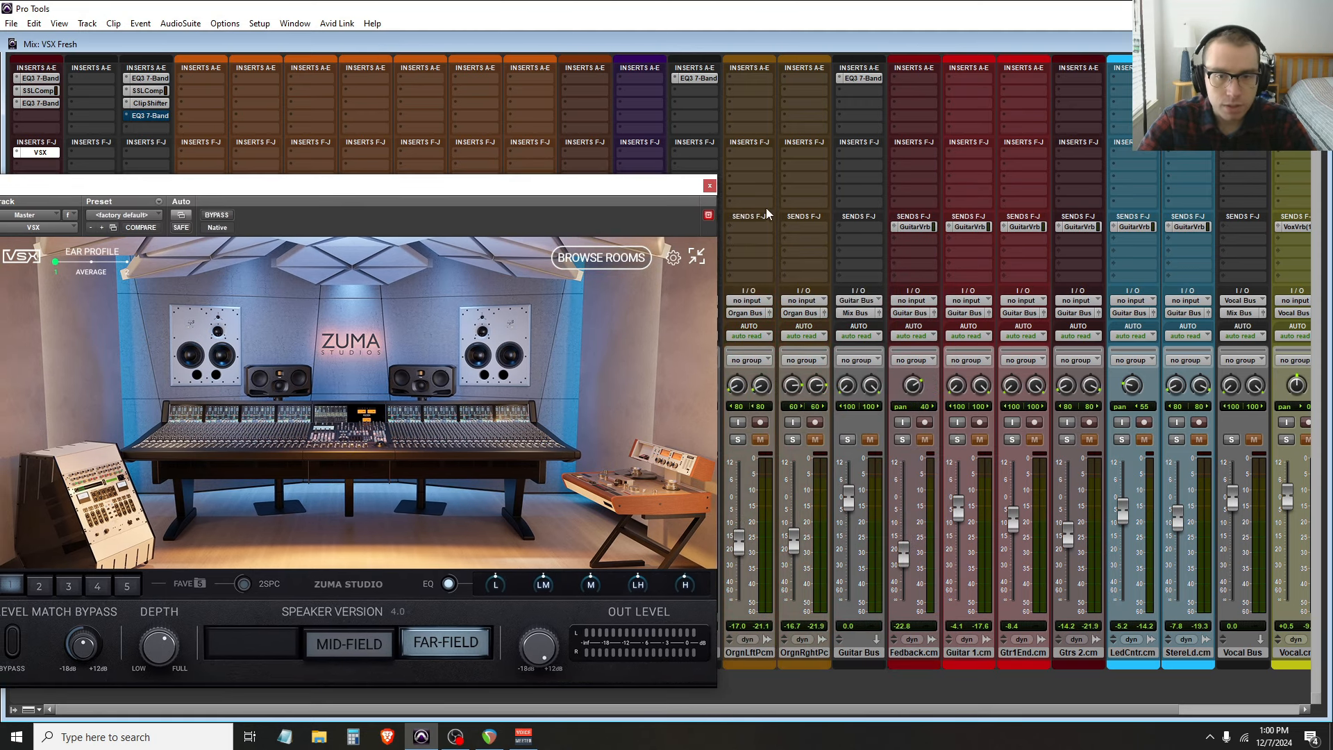
{"action": "left_click", "coordinate": [710, 187]}
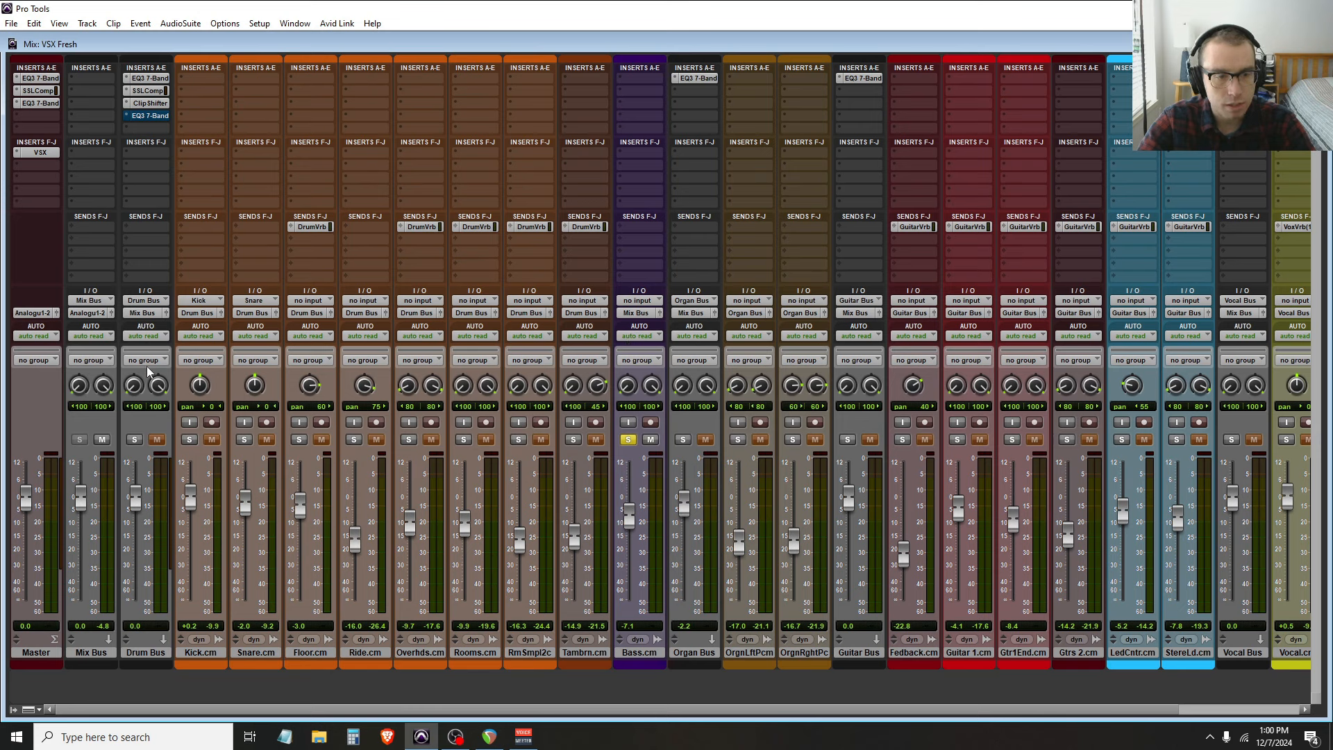
{"action": "left_click", "coordinate": [629, 440]}
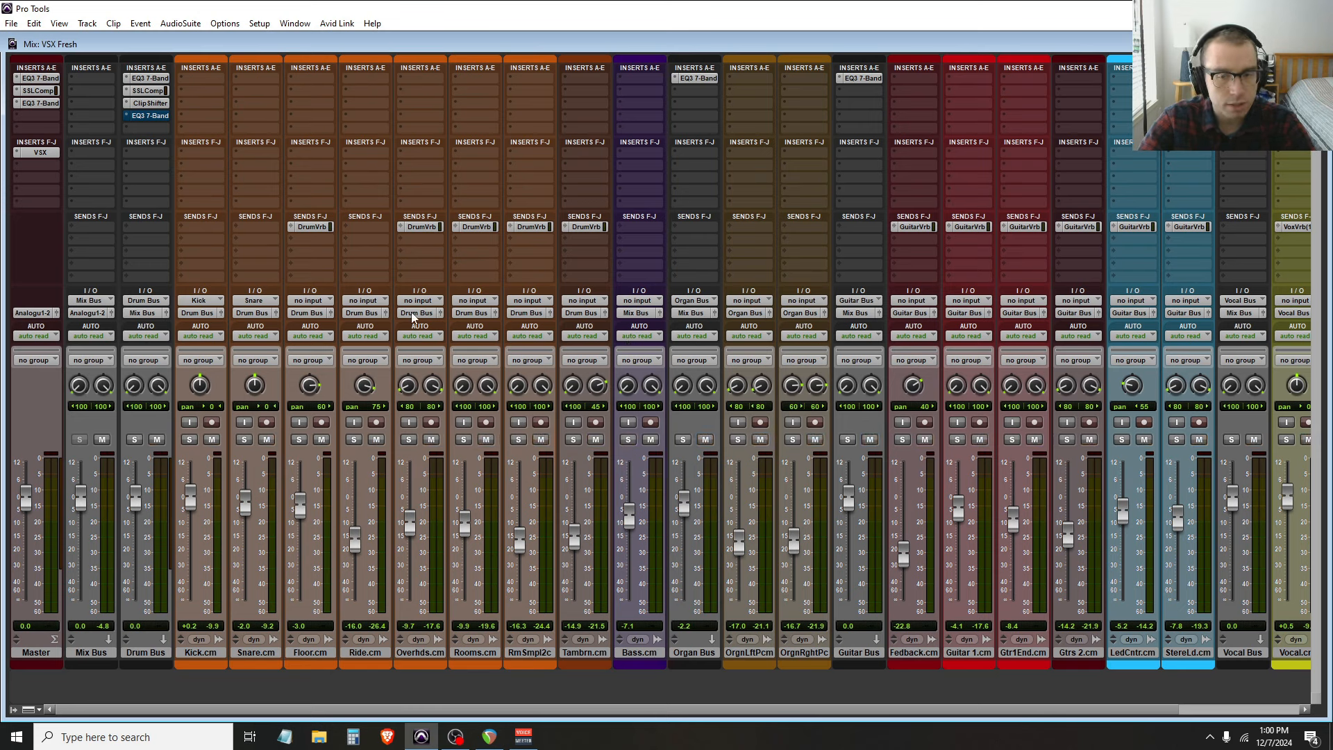
Audition Guitar 1.cm in solo, first normally and again with the Guitar Bus in solo safe
{"action": "left_click", "coordinate": [957, 440]}
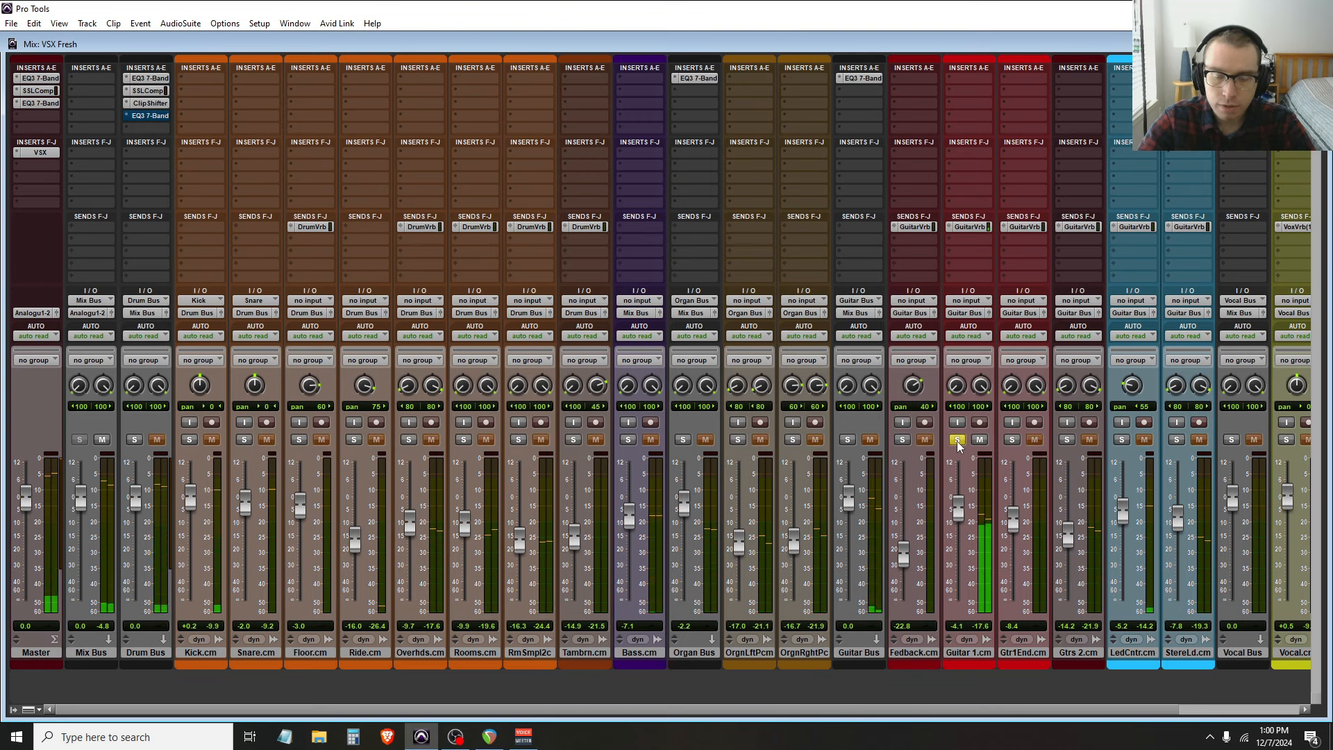
{"action": "left_click", "coordinate": [957, 440]}
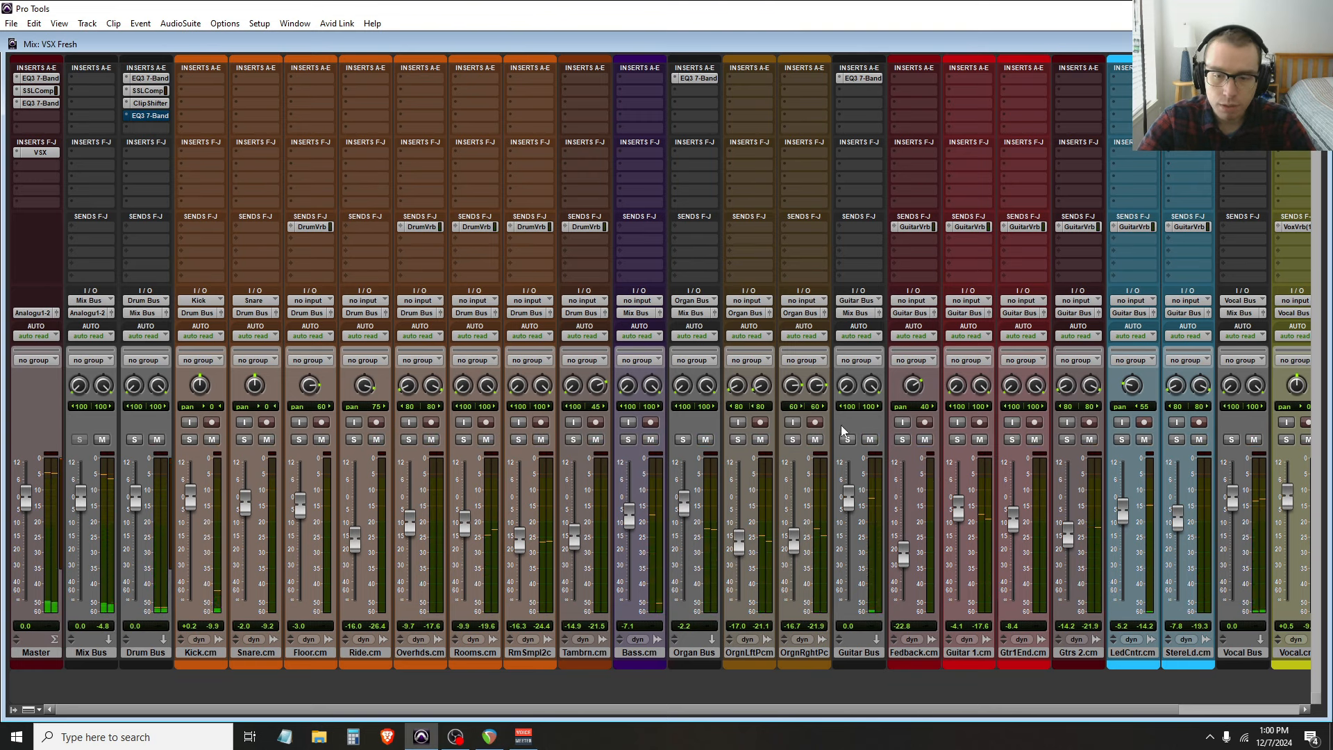
{"action": "left_click", "coordinate": [957, 439]}
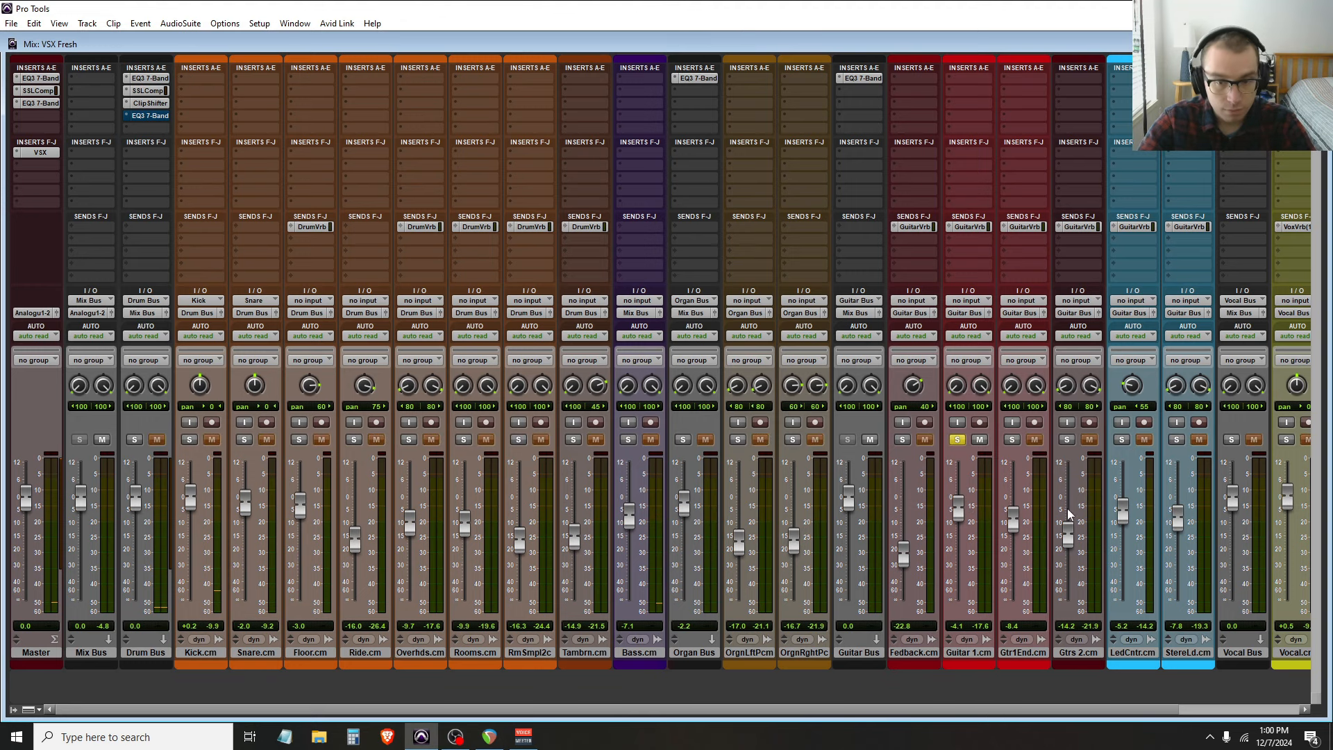
{"action": "double_click", "coordinate": [1002, 691]}
{"action": "key", "text": "space"}
{"action": "left_click_drag", "start_coordinate": [994, 712], "coordinate": [865, 713]}
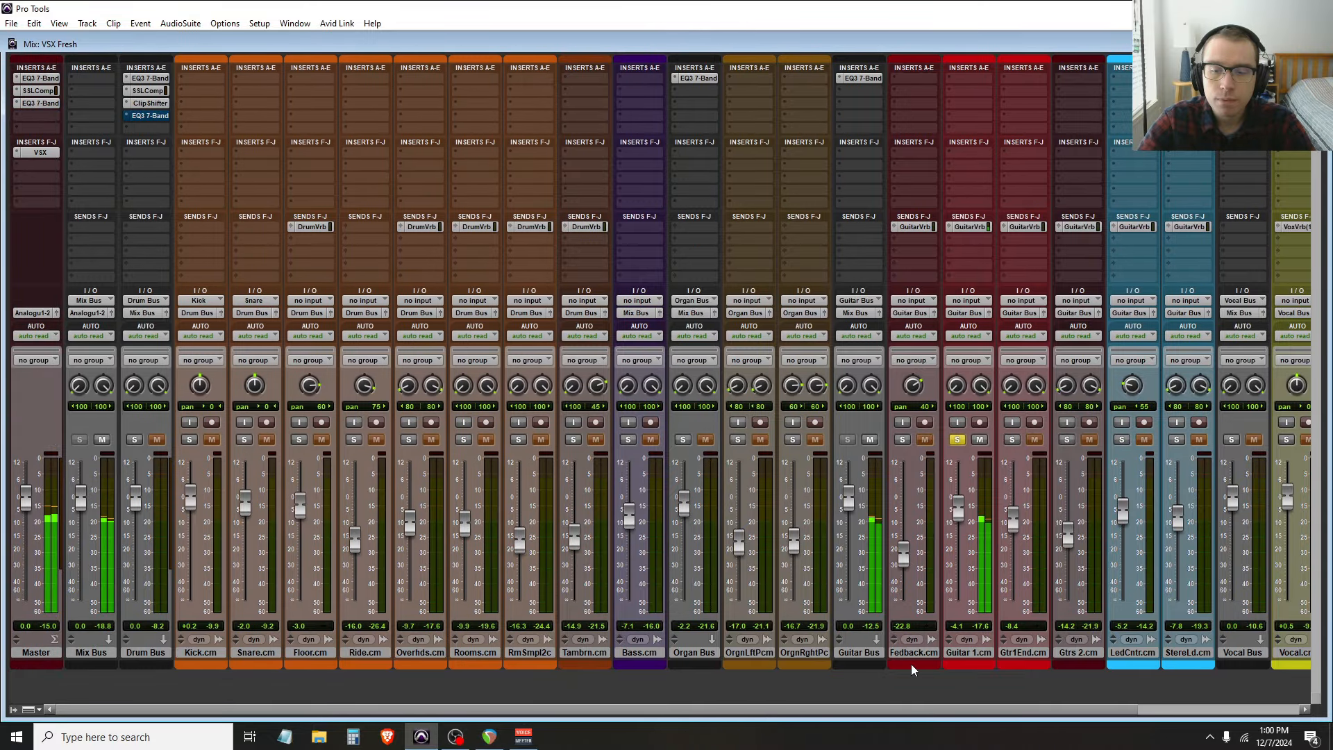
Check the output level in the Master's VSX plugin while Guitar 1.cm is soloed, and close the plugin window
{"action": "left_click", "coordinate": [31, 156]}
{"action": "left_click", "coordinate": [214, 216]}
{"action": "left_click", "coordinate": [215, 216]}
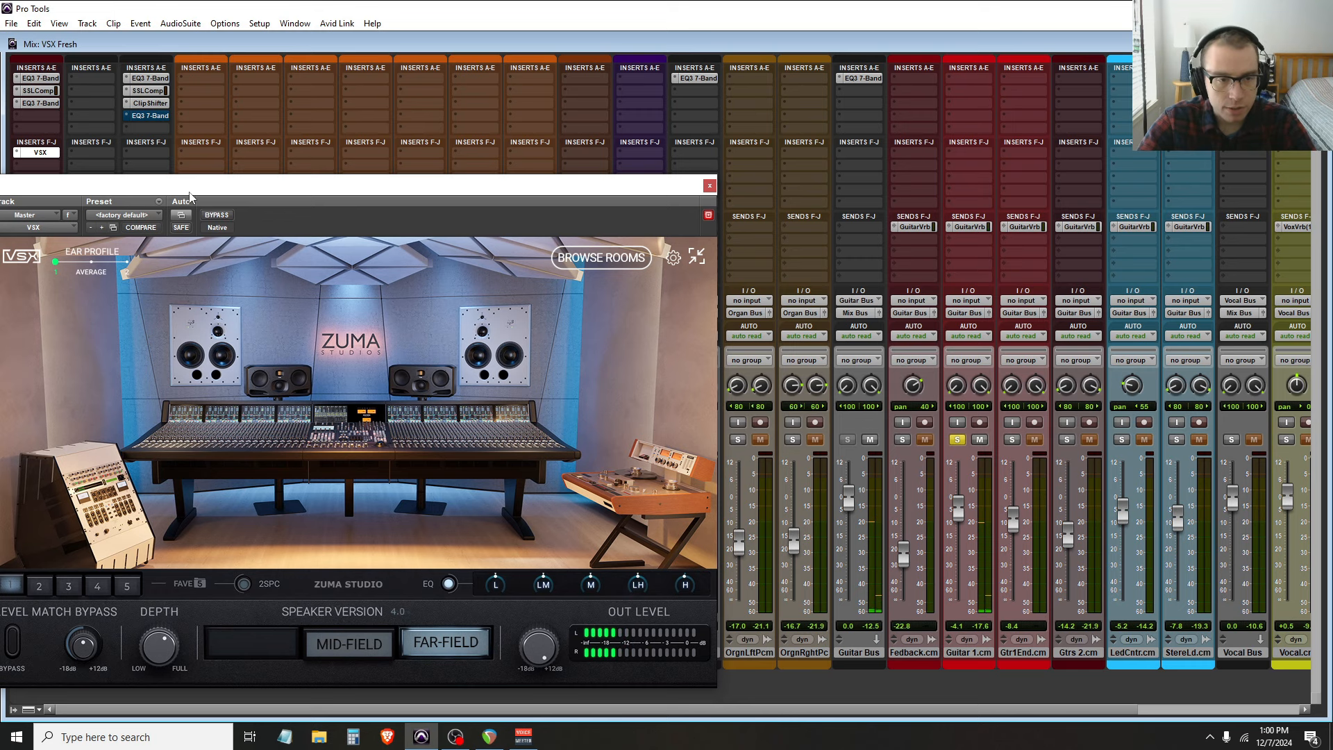
{"action": "left_click_drag", "start_coordinate": [190, 191], "coordinate": [207, 165]}
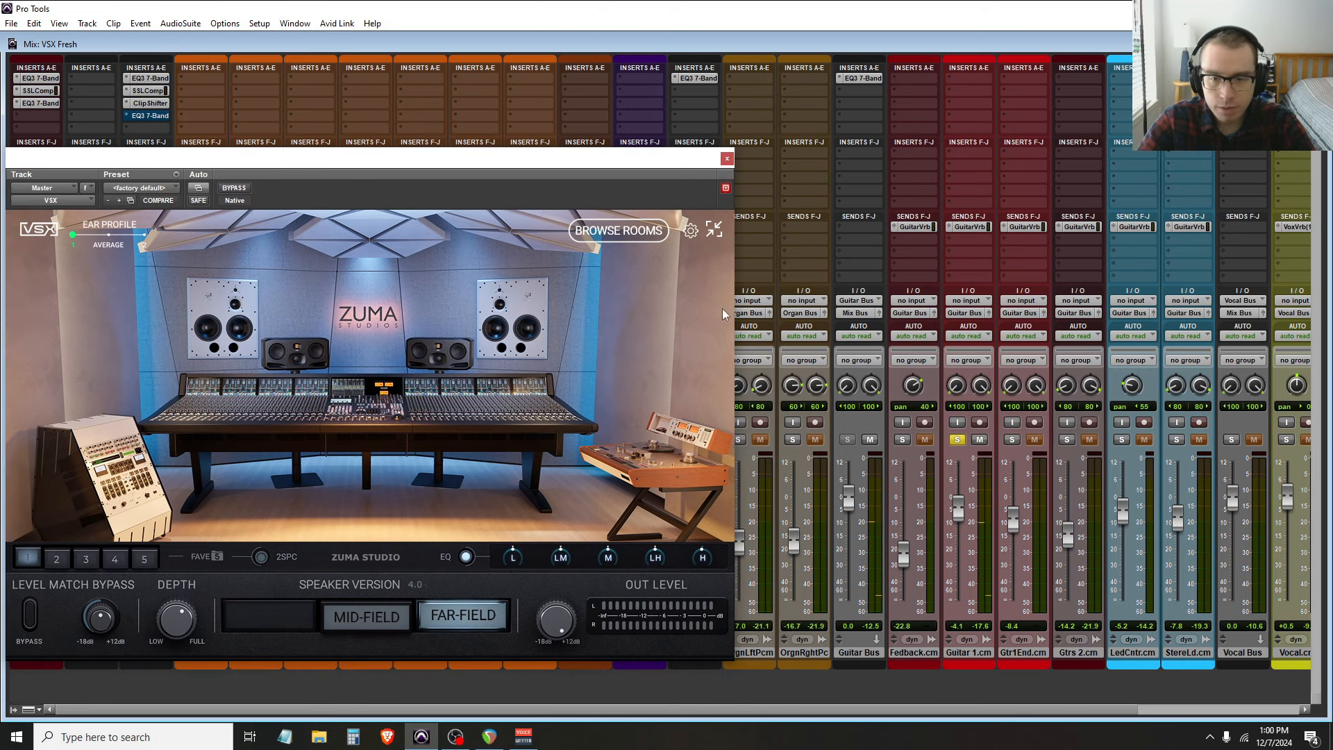
{"action": "left_click", "coordinate": [727, 158]}
Toggle the solo on Guitar 1.cm to compare it with the Guitar Bus out of solo safe, leaving the solo off
{"action": "left_click", "coordinate": [958, 440]}
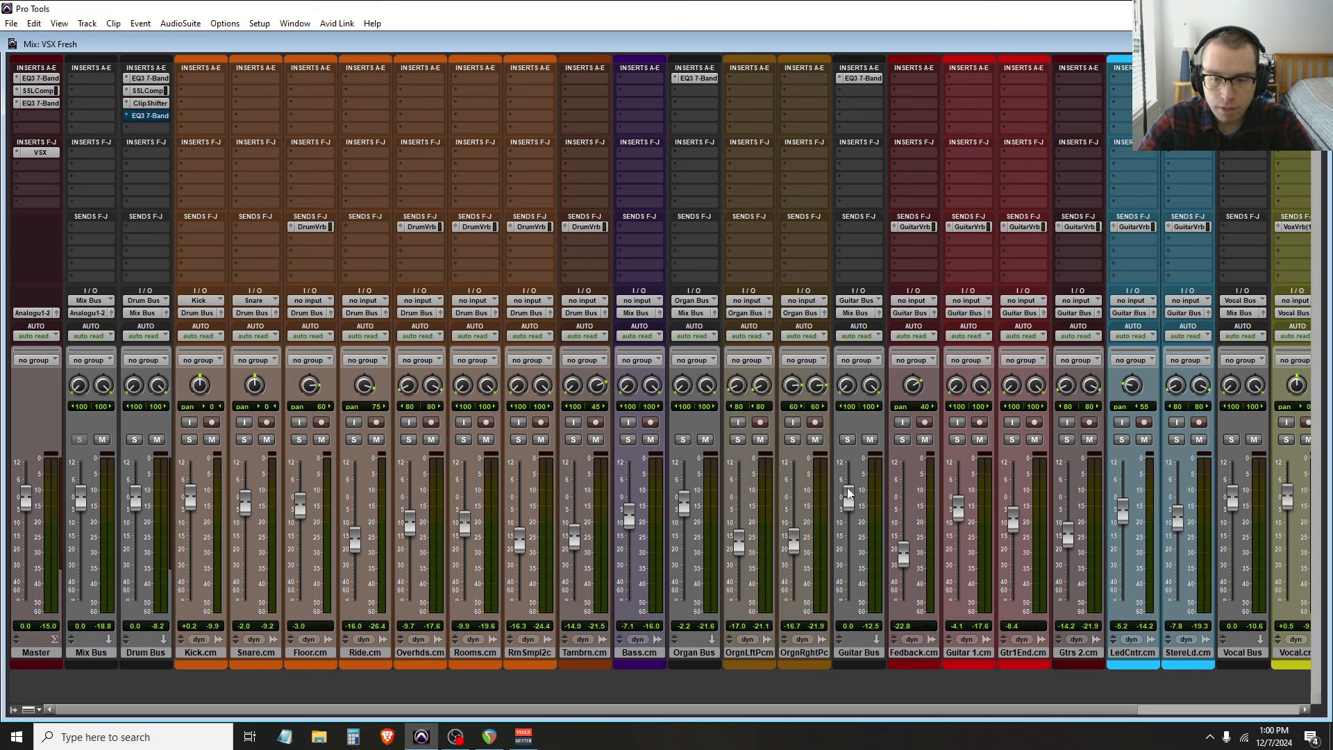
{"action": "left_click", "coordinate": [958, 439]}
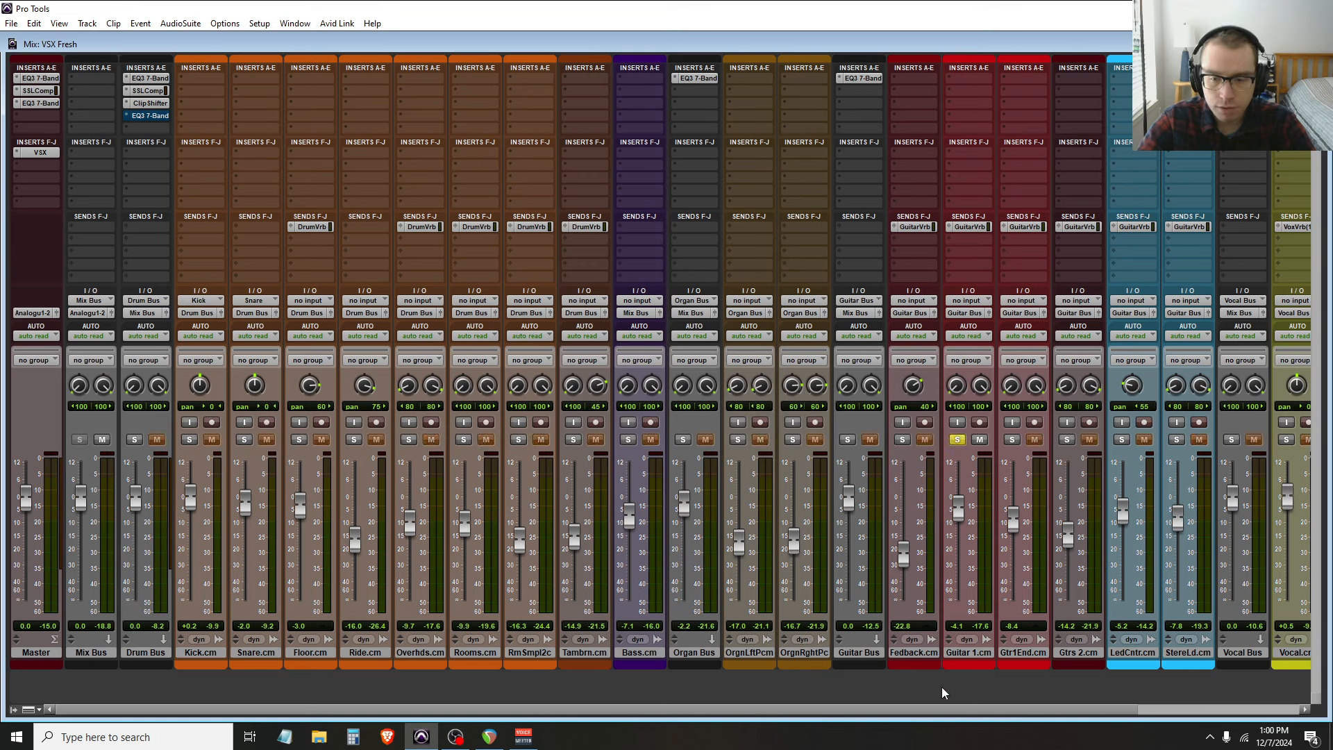
{"action": "left_click", "coordinate": [959, 439]}
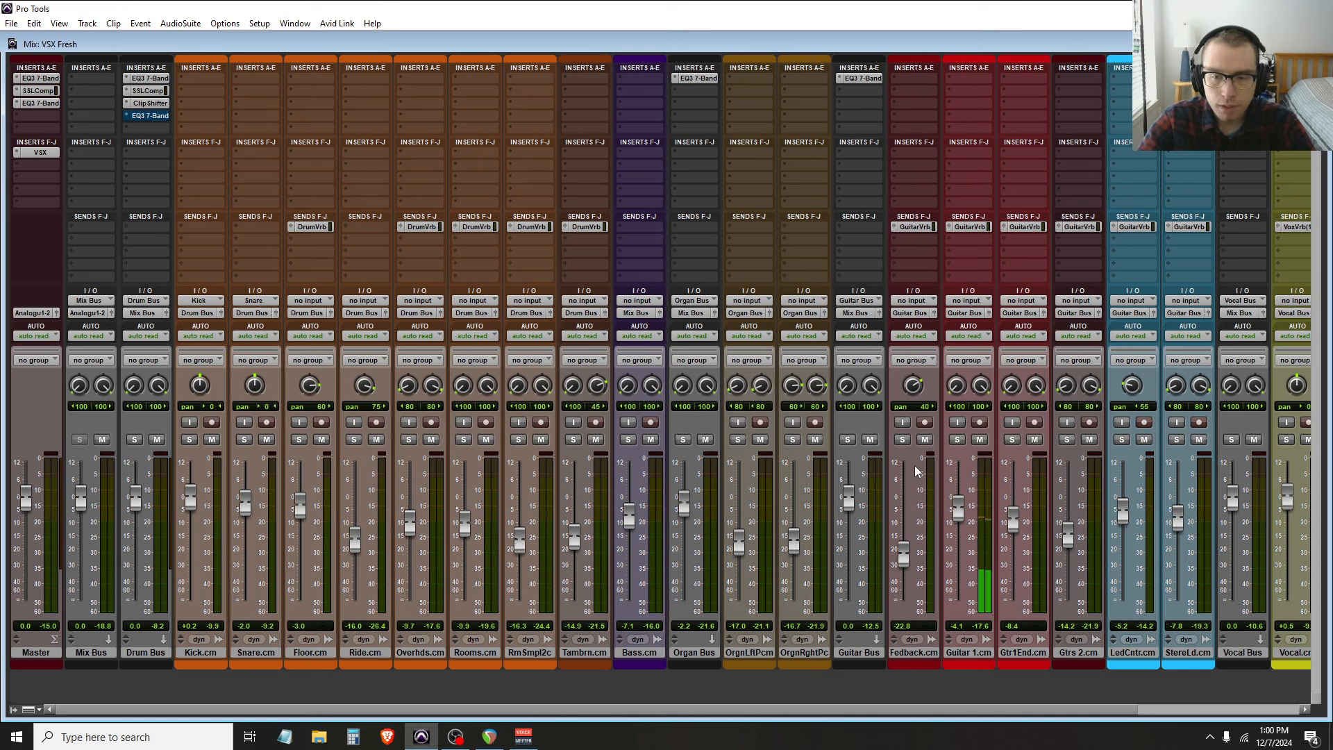
Solo the Guitar Bus and put Fedback.cm, Guitar 1.cm, Gtr1End.cm and Gtrs 2.cm in solo safe
{"action": "left_click", "coordinate": [848, 441]}
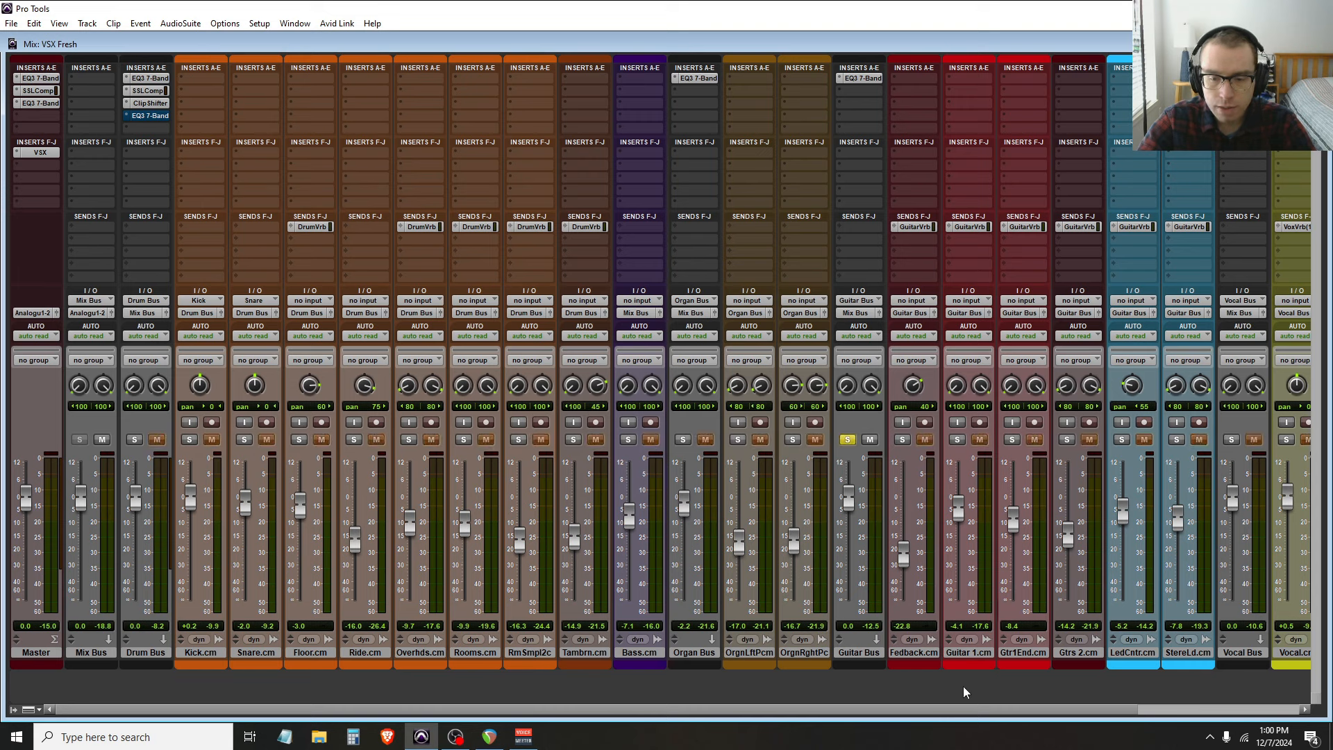
{"action": "left_click", "coordinate": [1013, 440], "text": "ctrl"}
{"action": "left_click", "coordinate": [957, 439], "text": "ctrl"}
{"action": "left_click", "coordinate": [902, 439], "text": "ctrl"}
{"action": "left_click", "coordinate": [1067, 440], "text": "ctrl"}
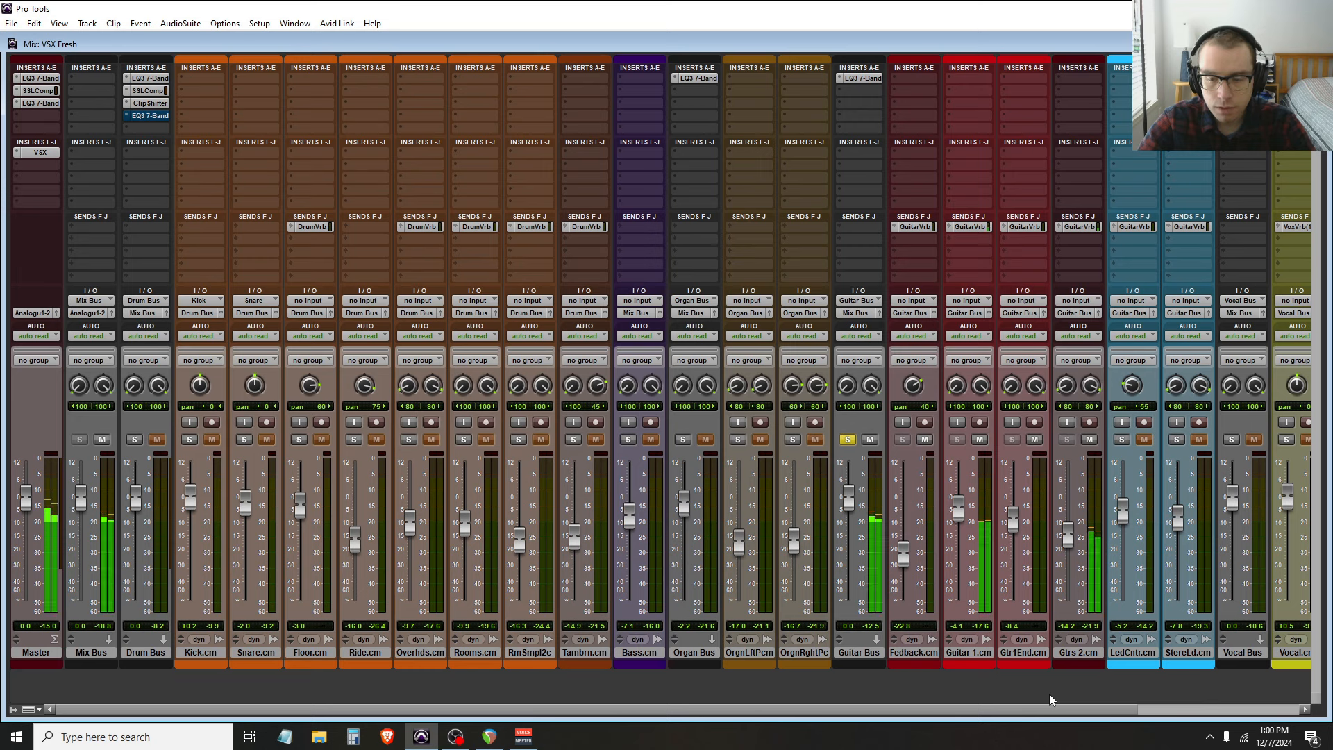
Take the four guitar tracks out of solo safe and clear the solo on the Guitar Bus
{"action": "left_click", "coordinate": [957, 440], "text": "ctrl"}
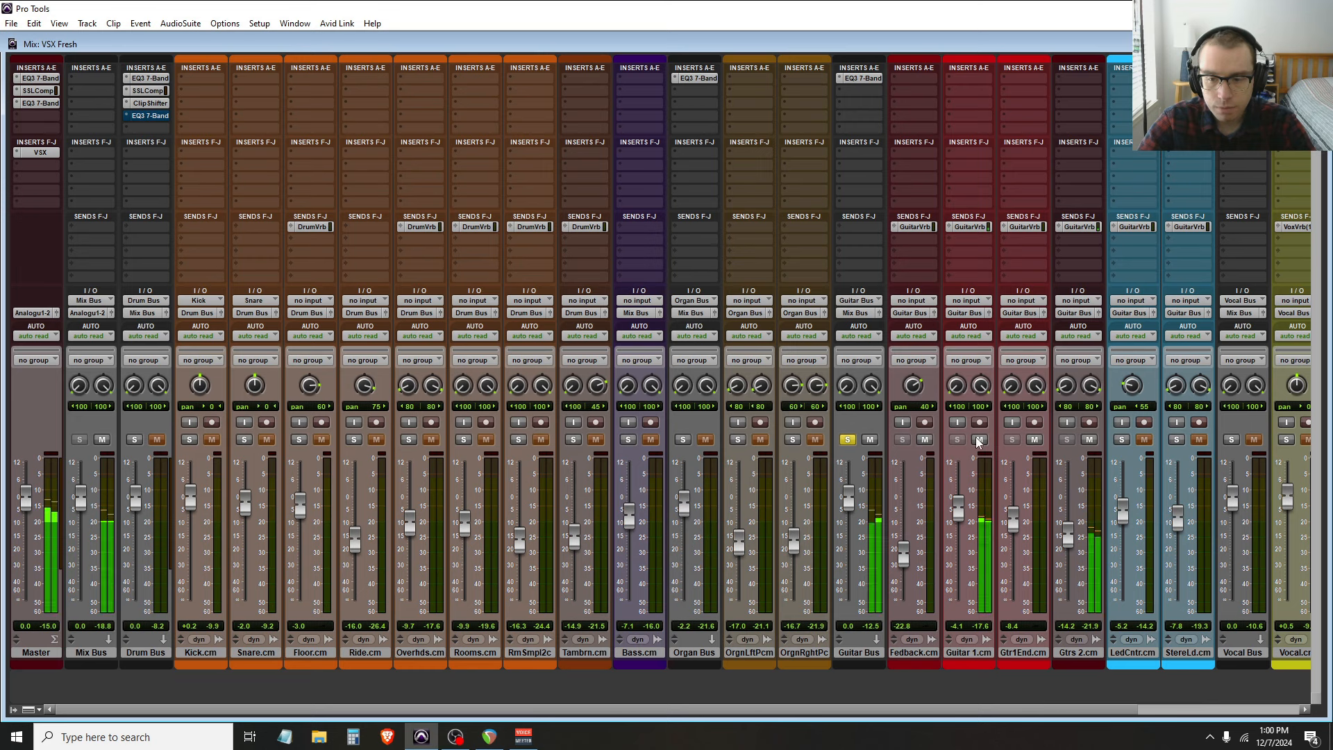
{"action": "left_click", "coordinate": [1012, 439], "text": "ctrl"}
{"action": "left_click", "coordinate": [1068, 440], "text": "ctrl"}
{"action": "left_click", "coordinate": [902, 439], "text": "ctrl"}
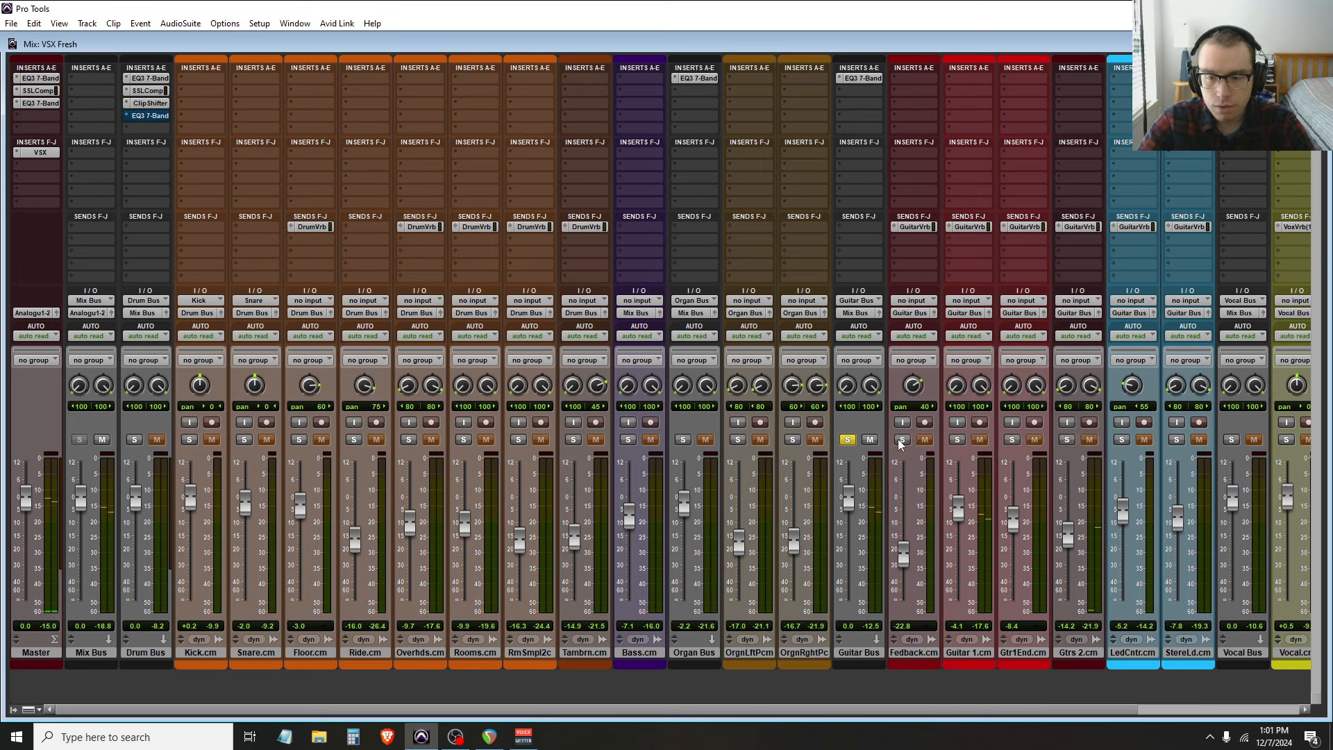
{"action": "left_click", "coordinate": [847, 440]}
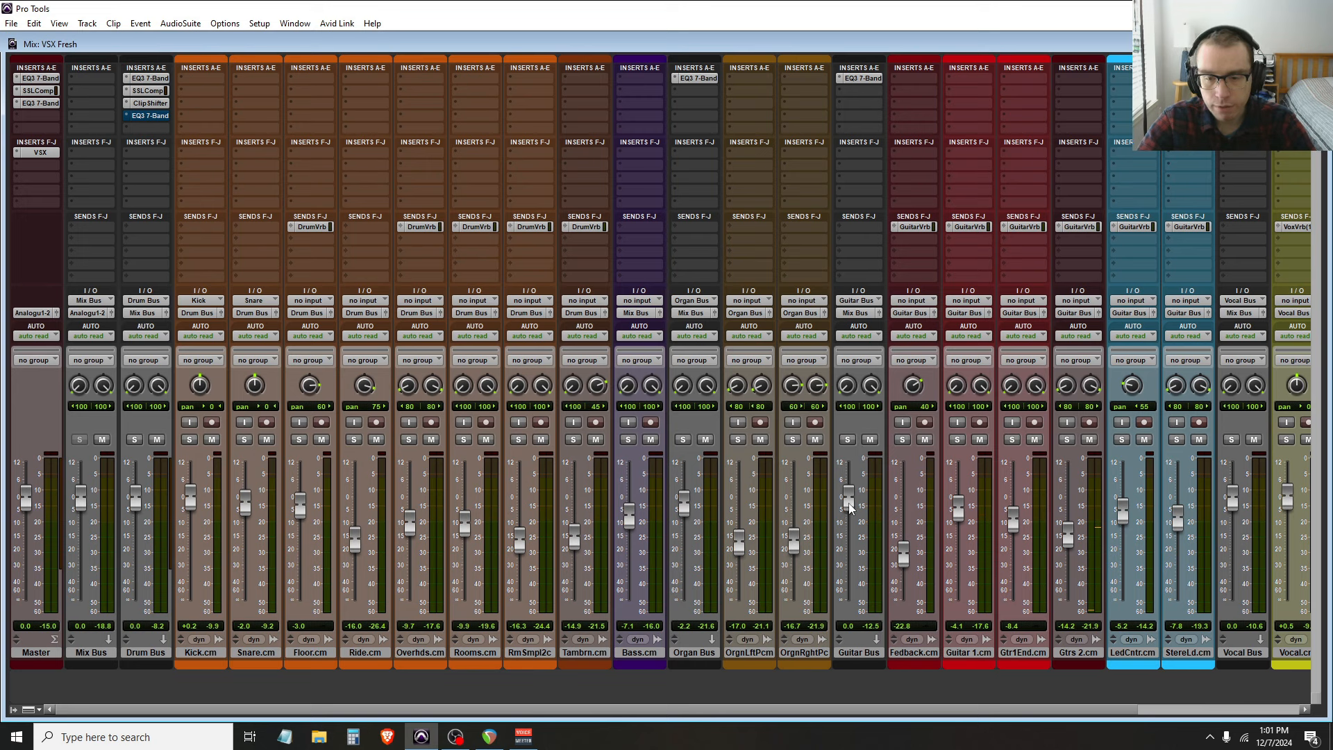
Try soloing the individual guitar tracks with the Guitar Bus in solo safe, and clear the solos
{"action": "left_click", "coordinate": [957, 439]}
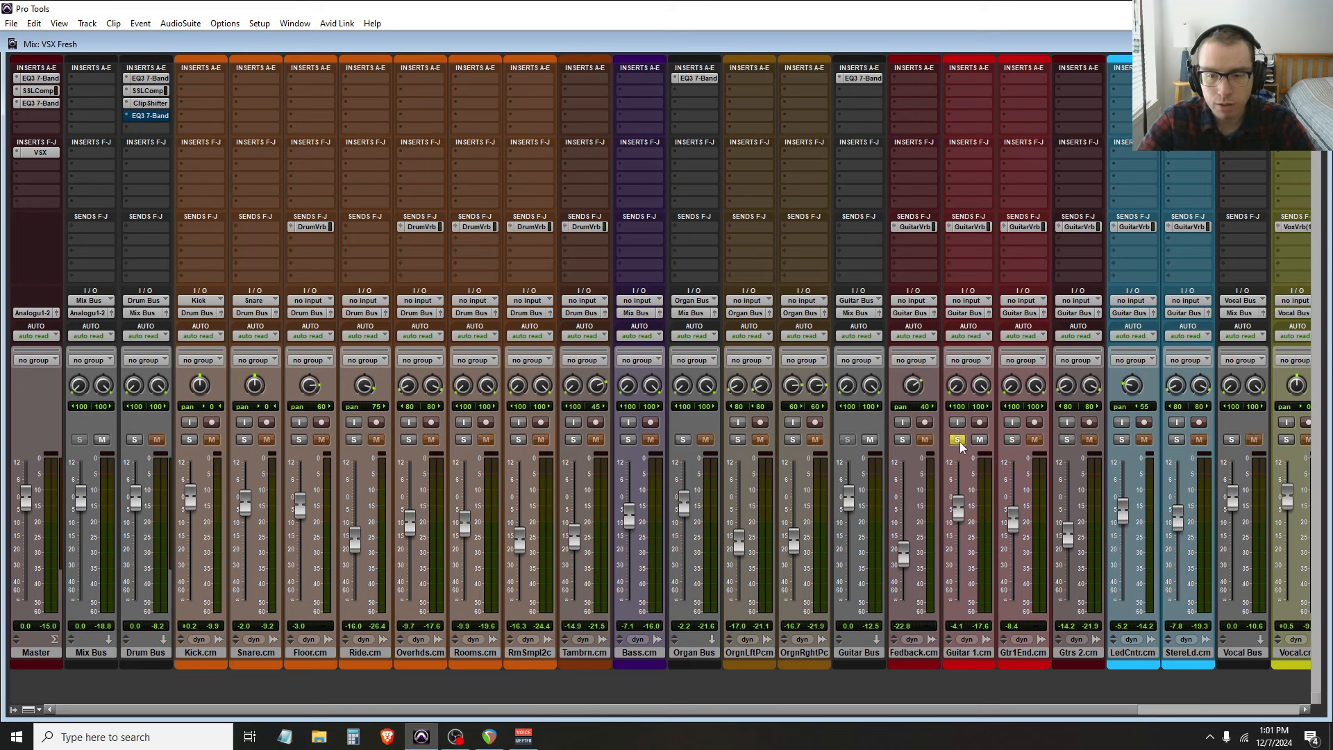
{"action": "left_click", "coordinate": [958, 439]}
{"action": "left_click", "coordinate": [1014, 439]}
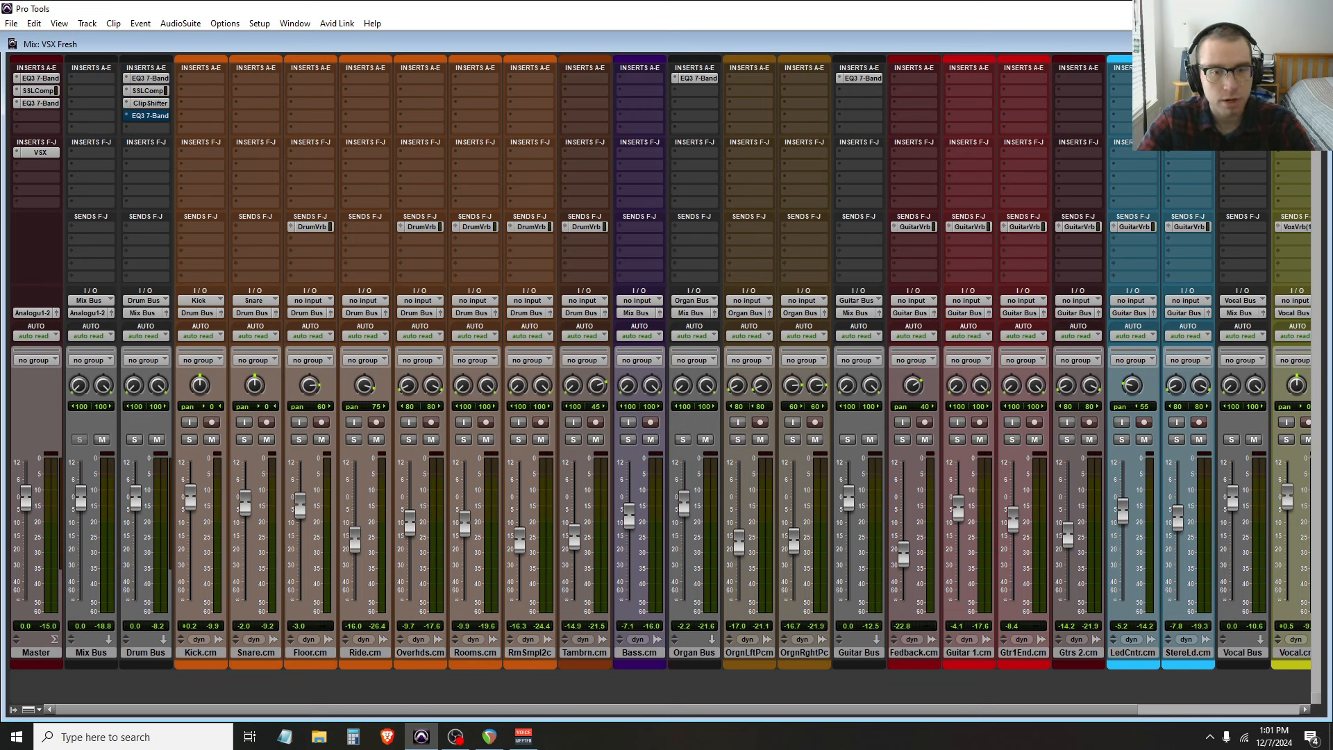
Create four new VCA Master tracks directly after the Drum Bus track
{"action": "left_click", "coordinate": [150, 654]}
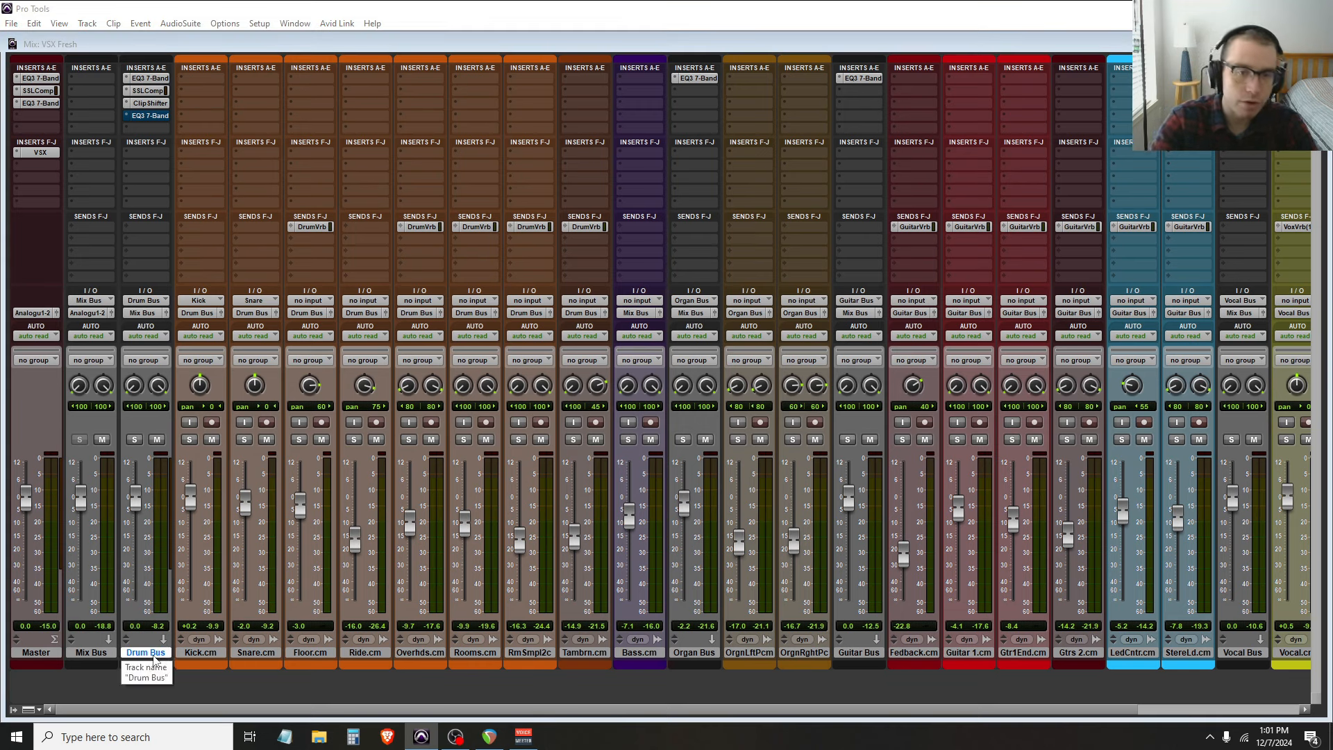
{"action": "key", "text": "ctrl+shift+n"}
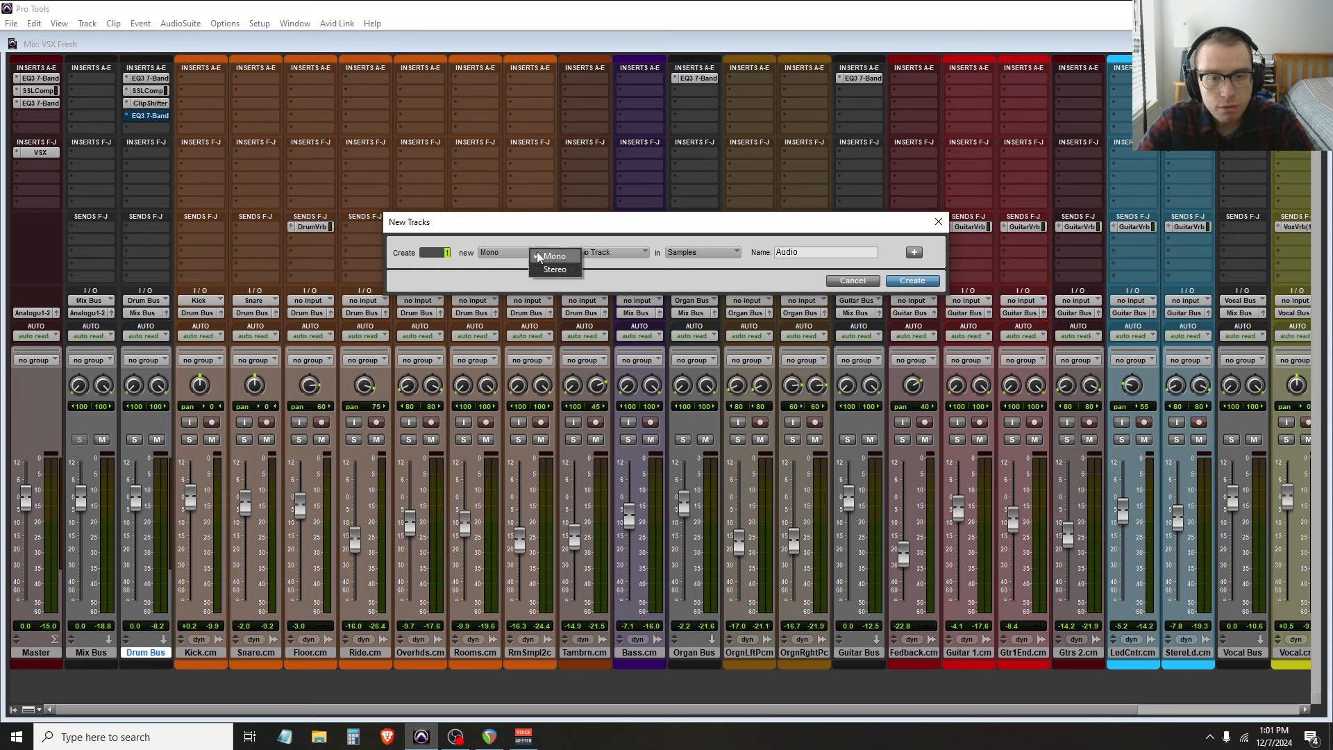
{"action": "left_click", "coordinate": [605, 252]}
{"action": "left_click", "coordinate": [612, 300]}
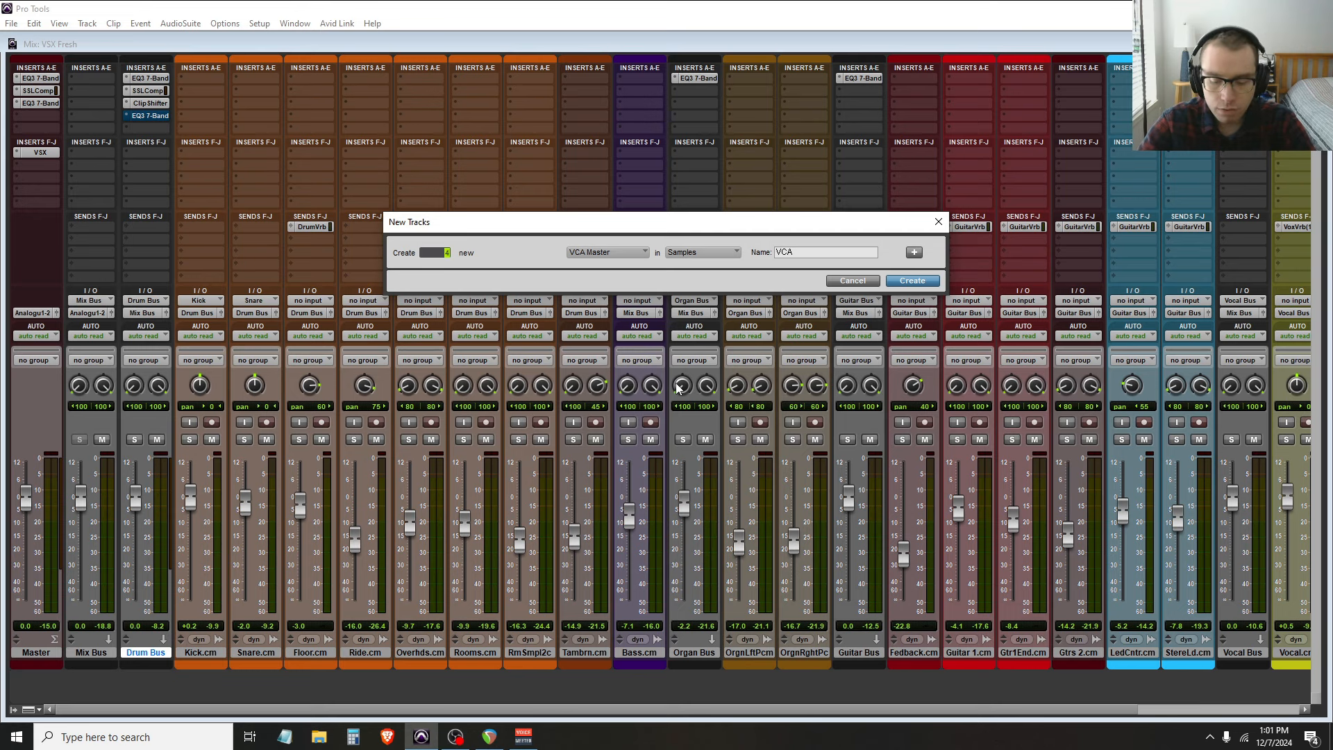
{"action": "key", "text": "Return"}
Set the colour of the four new VCA tracks to None and close the colour palette
{"action": "double_click", "coordinate": [363, 666]}
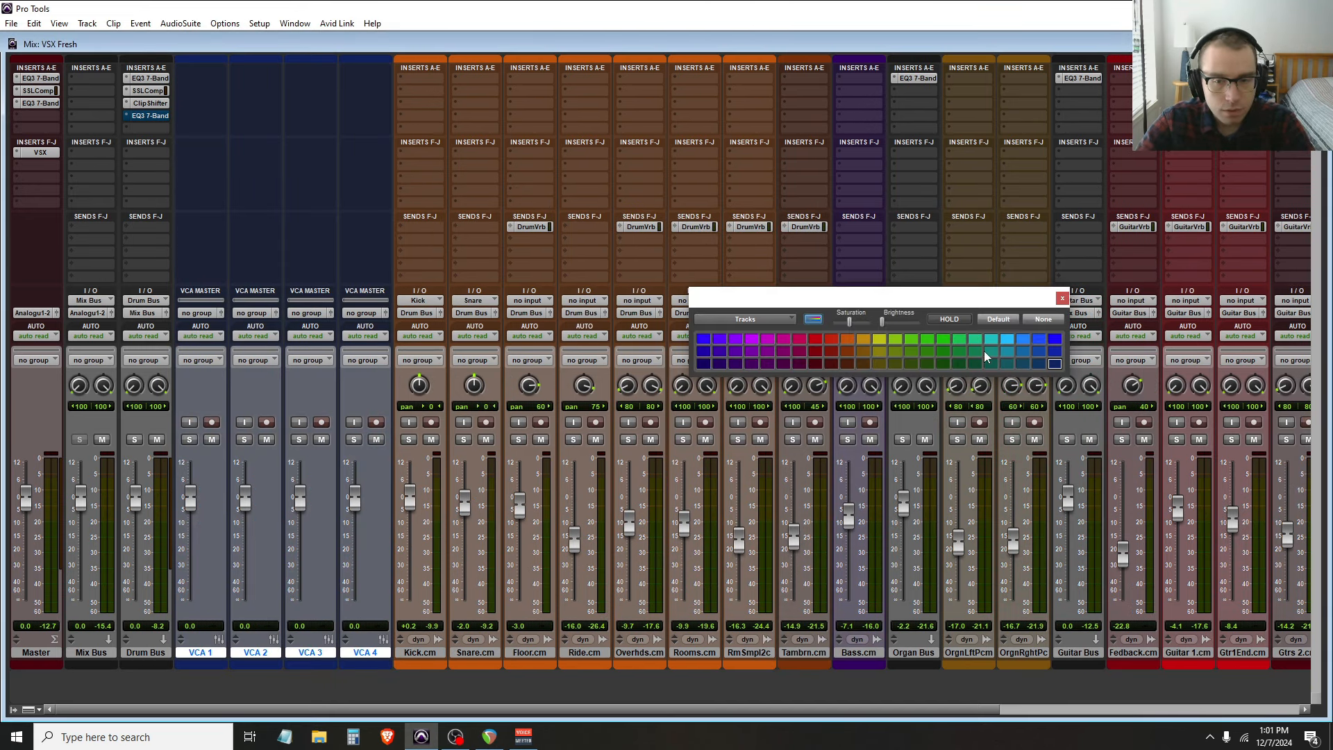
{"action": "left_click", "coordinate": [1038, 320]}
{"action": "left_click", "coordinate": [1062, 299]}
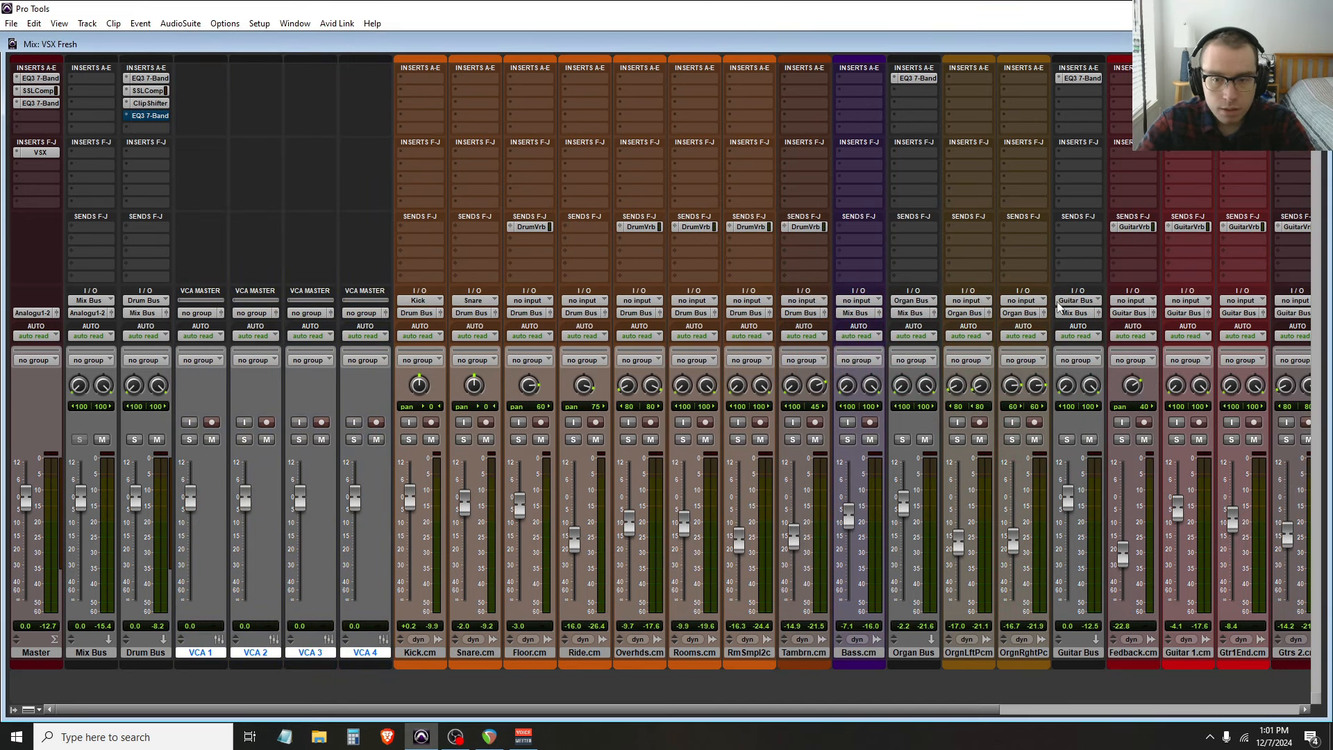
Rename the four VCA Master tracks as Drum VCA, Organ VCA, Gtr VCA and Vox VCA
{"action": "double_click", "coordinate": [200, 654]}
{"action": "type", "text": "Drum VCA"}
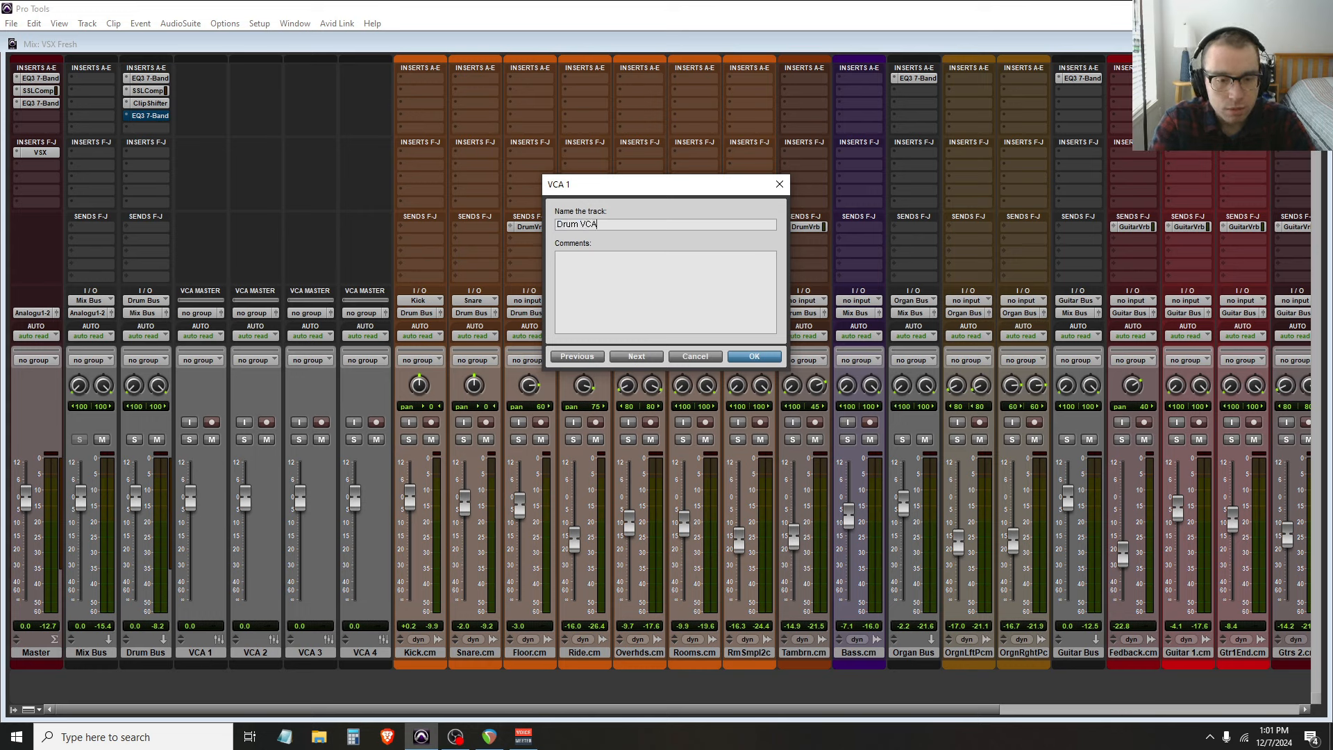
{"action": "key", "text": "ctrl+Right"}
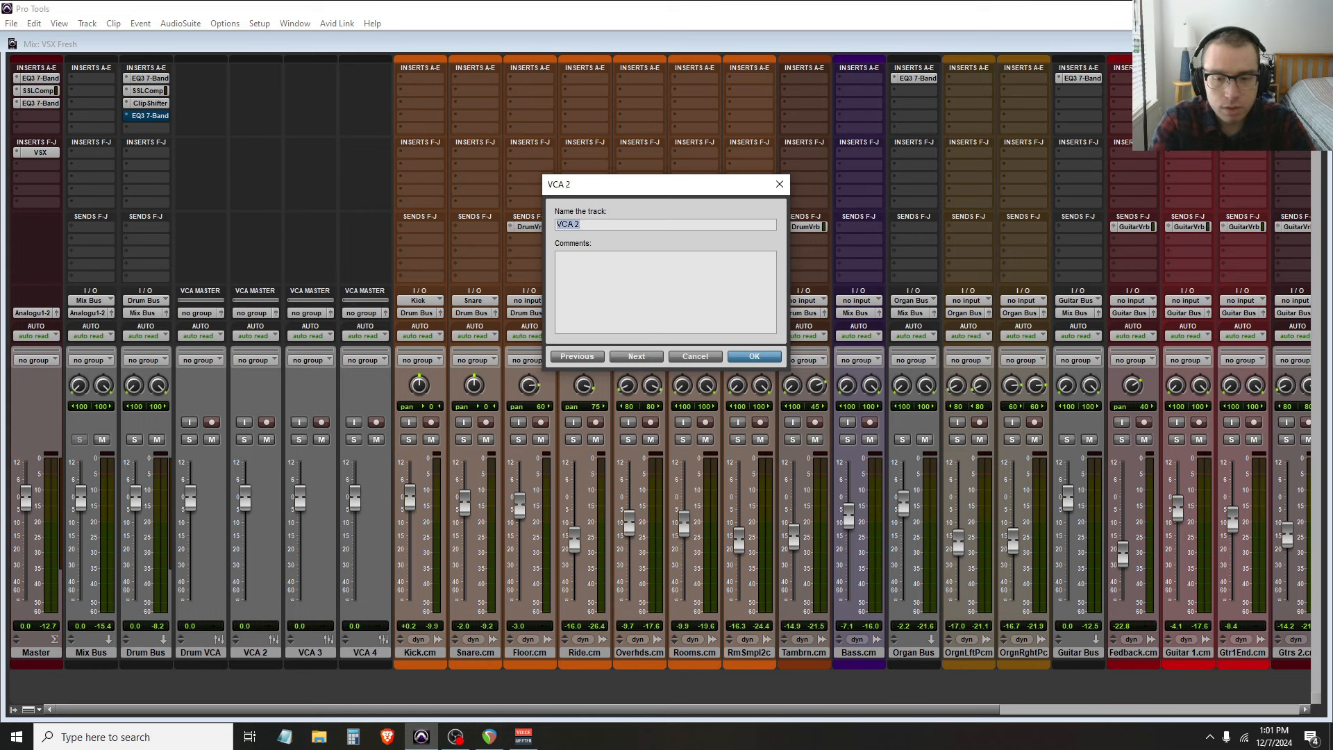
{"action": "type", "text": "Organ"}
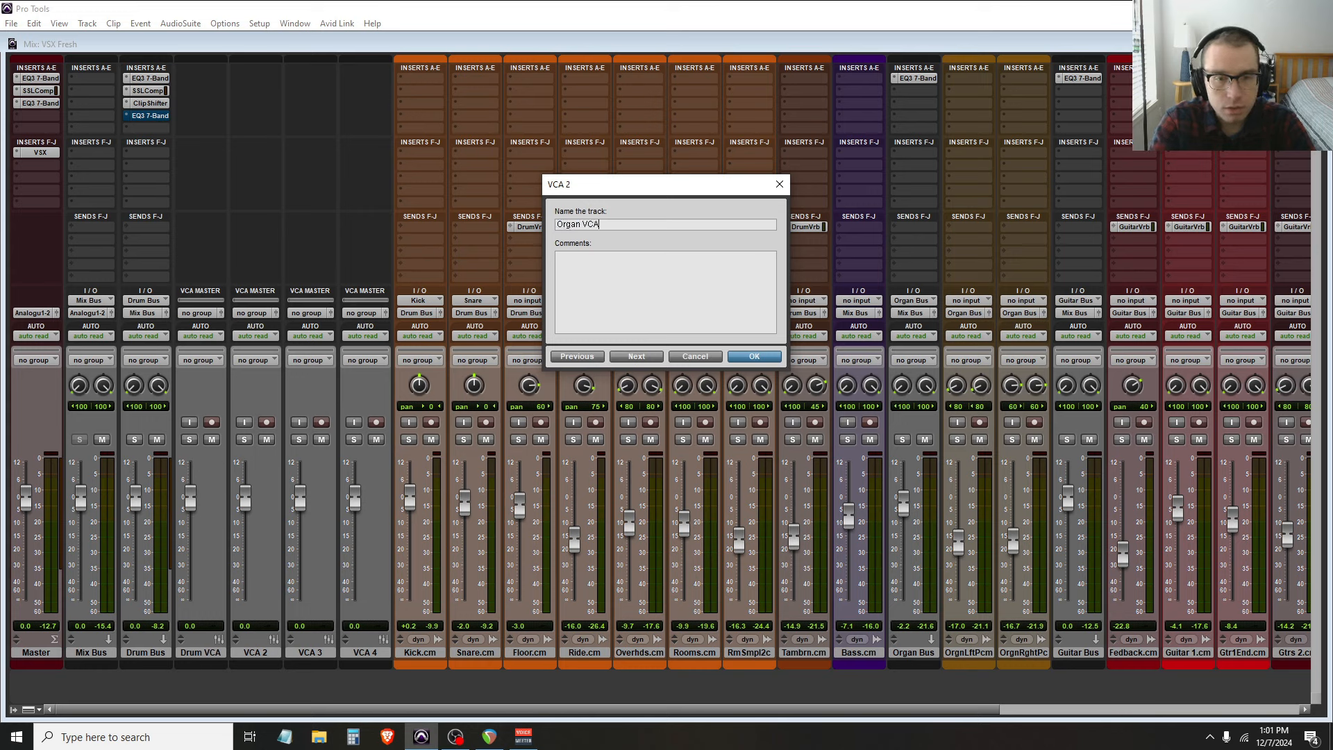
{"action": "type", "text": " VCA"}
{"action": "key", "text": "ctrl+Right"}
{"action": "type", "text": "Gtr VCA"}
{"action": "key", "text": "ctrl+Right"}
{"action": "type", "text": "V"}
{"action": "key", "text": "Return"}
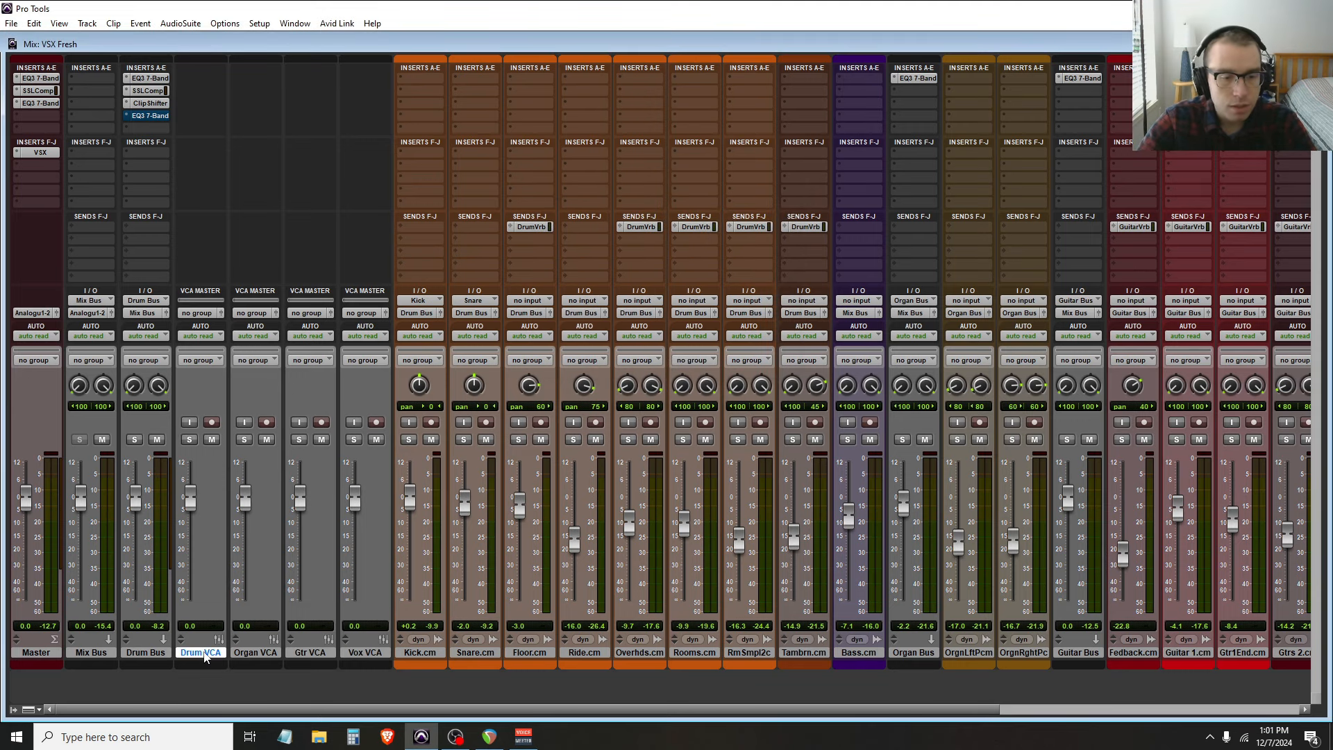
Move the Organ VCA, Gtr VCA and Vox VCA tracks directly after the Organ Bus, Guitar Bus and Vocal Bus respectively
{"action": "left_click_drag", "start_coordinate": [239, 652], "coordinate": [362, 656]}
{"action": "left_click_drag", "start_coordinate": [271, 656], "coordinate": [956, 652]}
{"action": "double_click", "coordinate": [859, 653]}
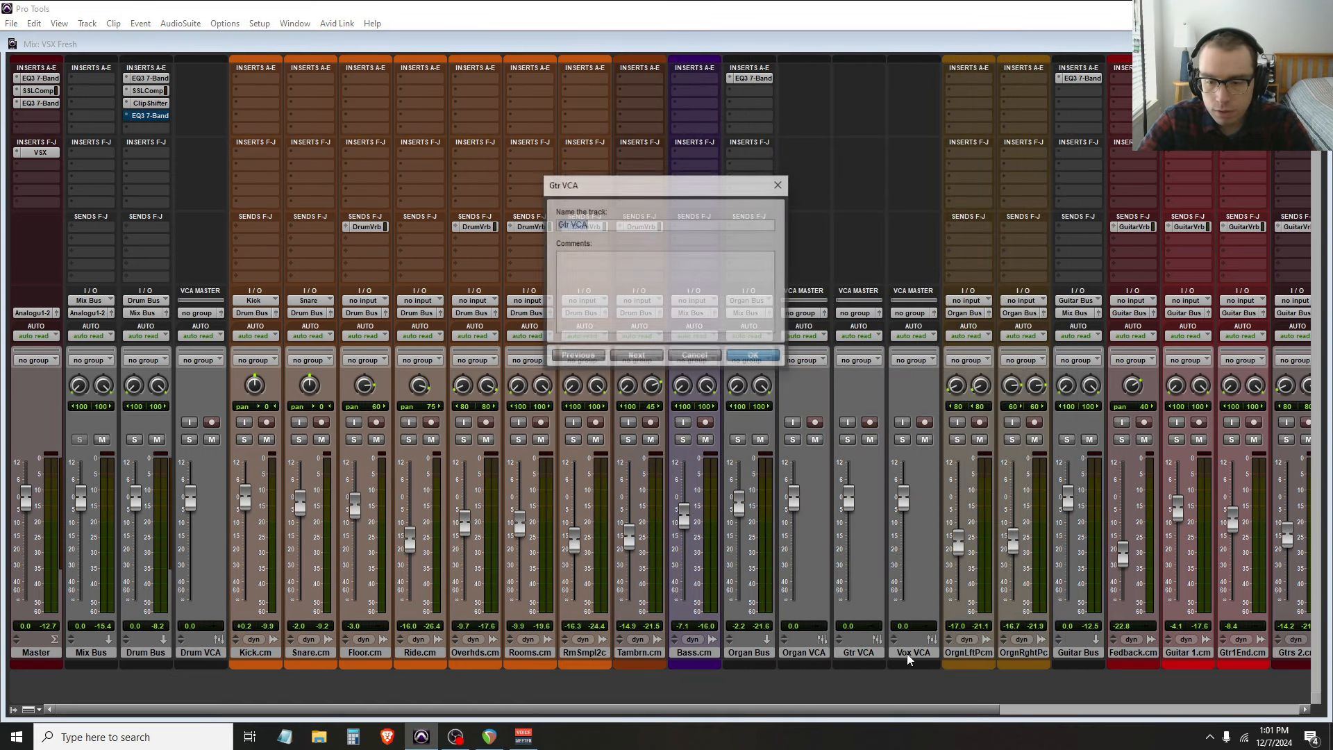
{"action": "key", "text": "Return"}
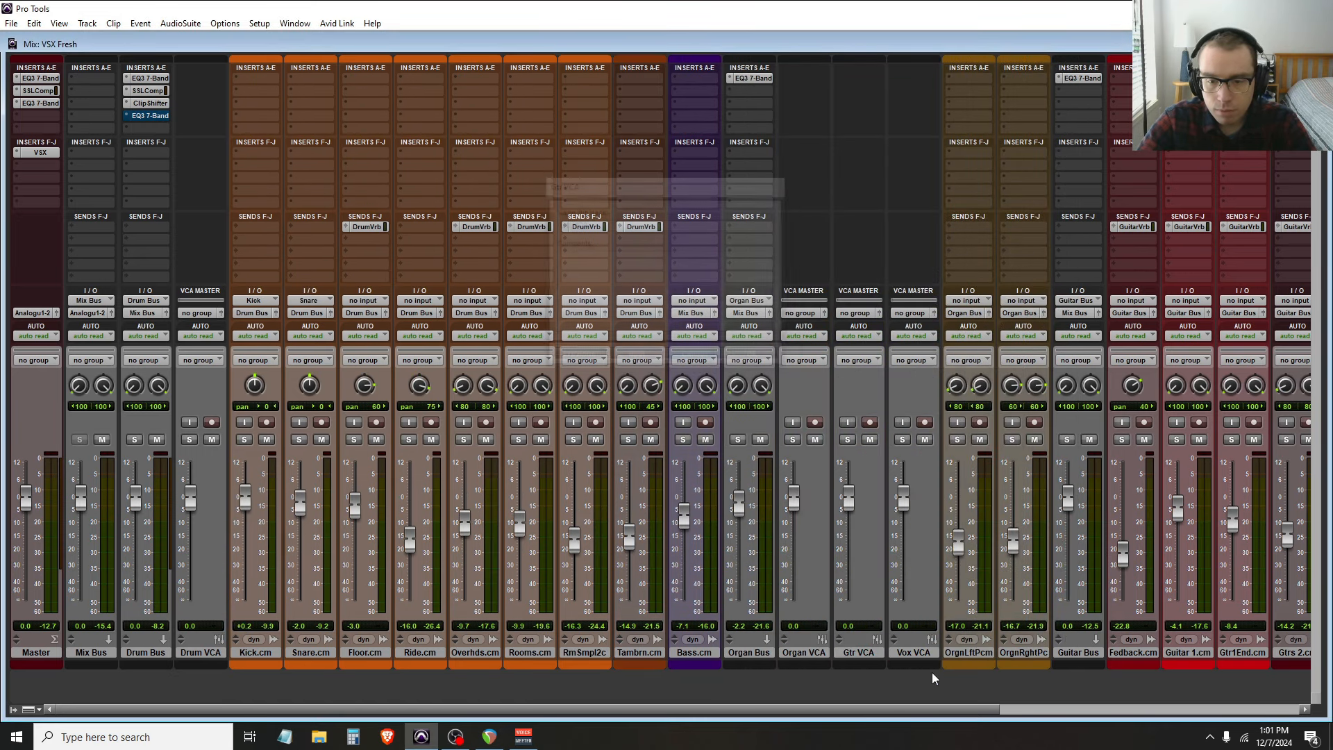
{"action": "left_click_drag", "start_coordinate": [866, 656], "coordinate": [1106, 655]}
{"action": "left_click", "coordinate": [1106, 655]}
Delete the Aux 1 track that follows the harmonies track
{"action": "right_click", "coordinate": [1275, 653]}
{"action": "left_click", "coordinate": [1233, 548]}
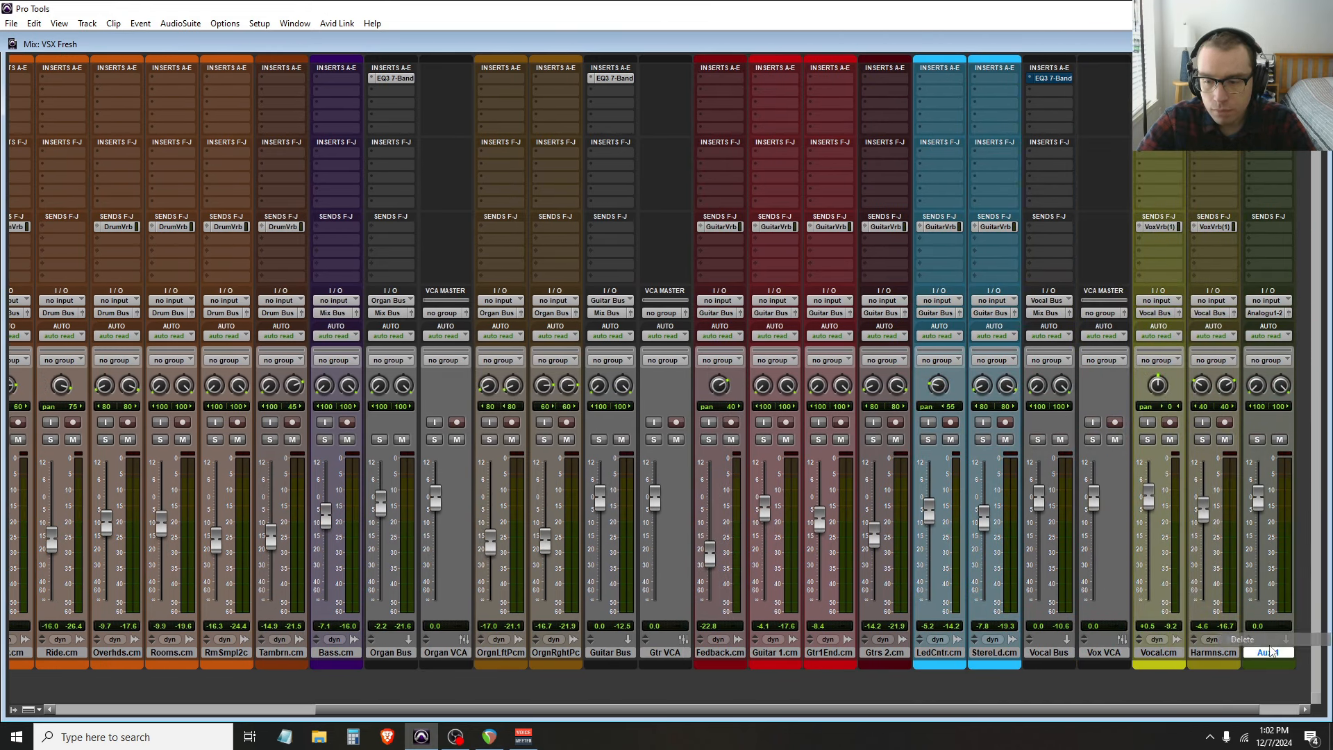
{"action": "left_click_drag", "start_coordinate": [1207, 710], "coordinate": [937, 710]}
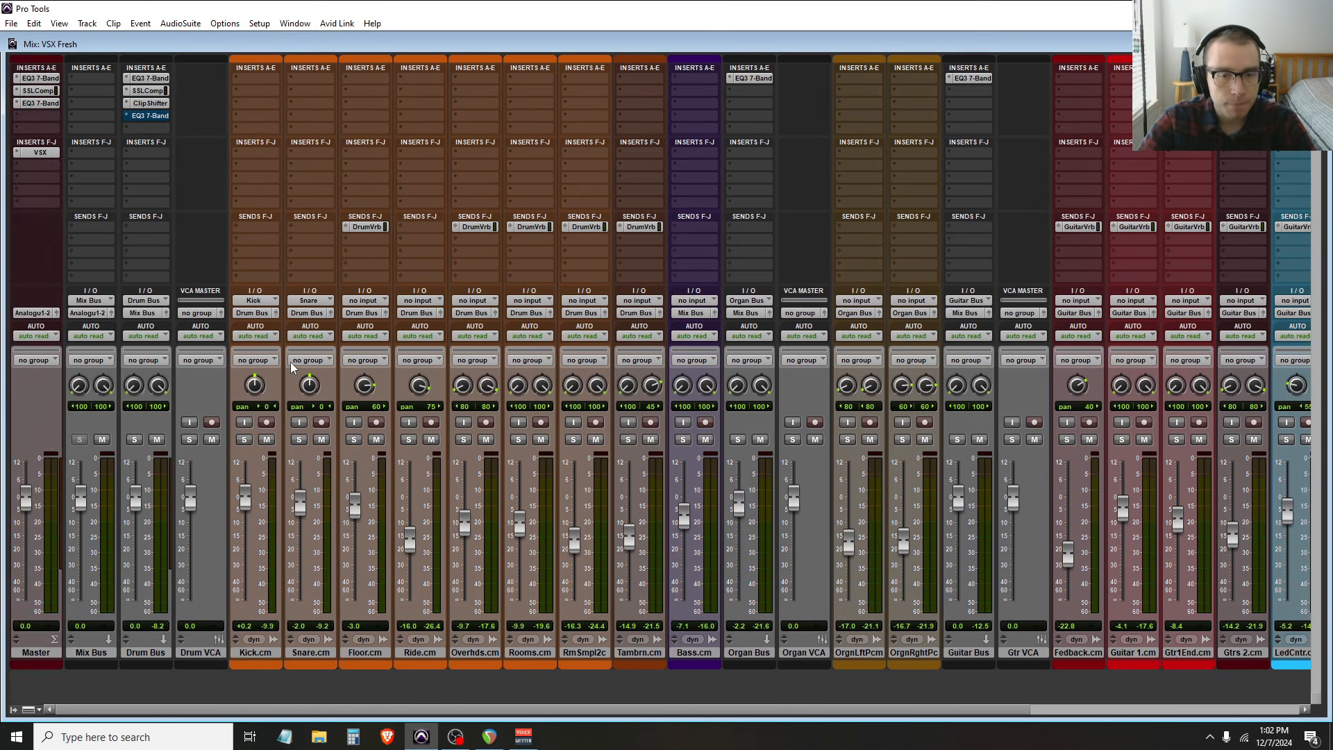
Create a Mix group named Drums from the eight tracks Kick.cm to Tambourine.cm, assign it to Drum VCA, and clear the track selection
{"action": "left_click", "coordinate": [269, 653]}
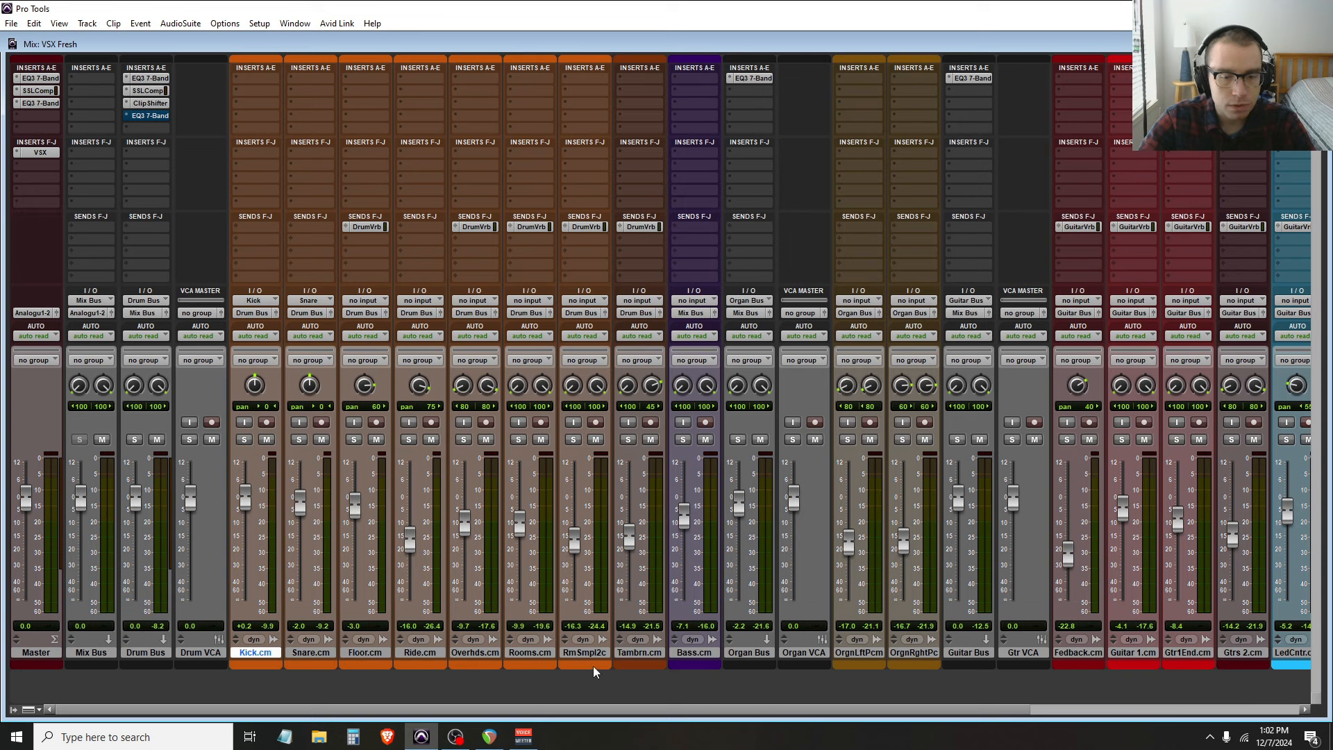
{"action": "left_click", "coordinate": [639, 653], "text": "shift"}
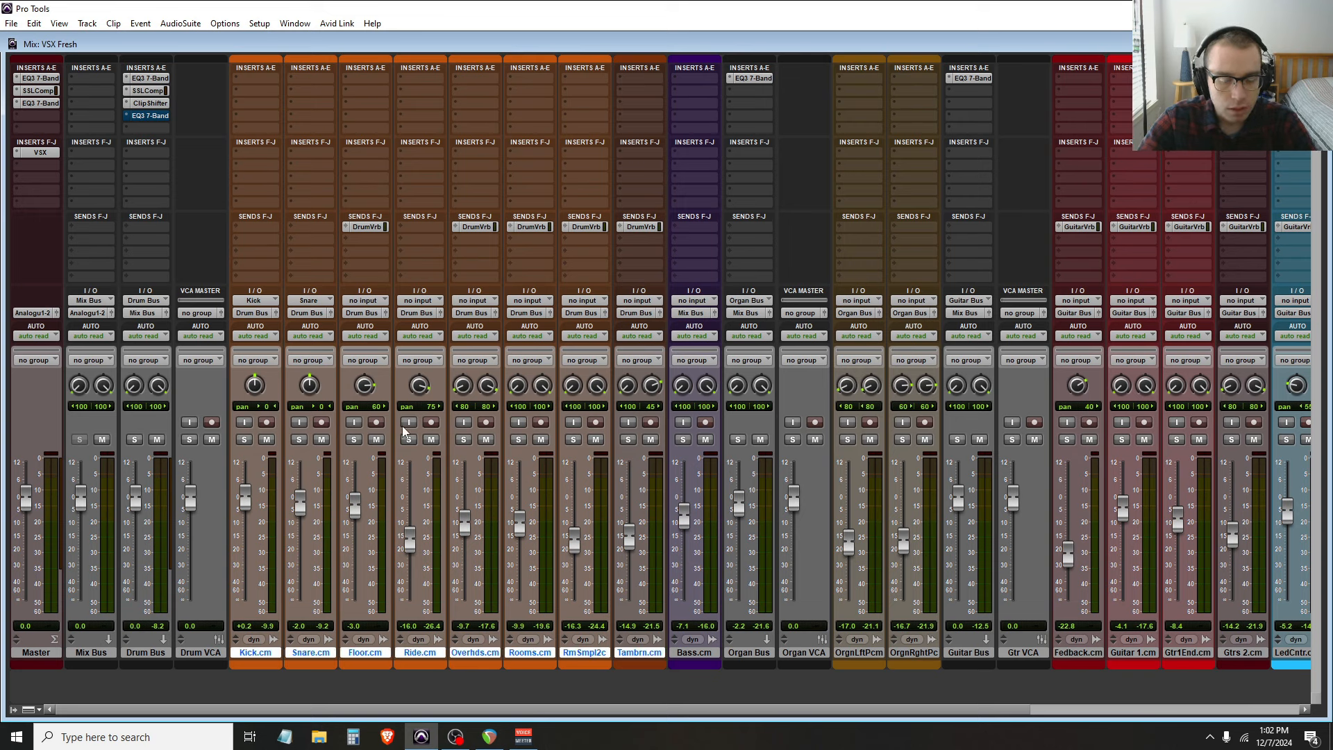
{"action": "key", "text": "ctrl+g"}
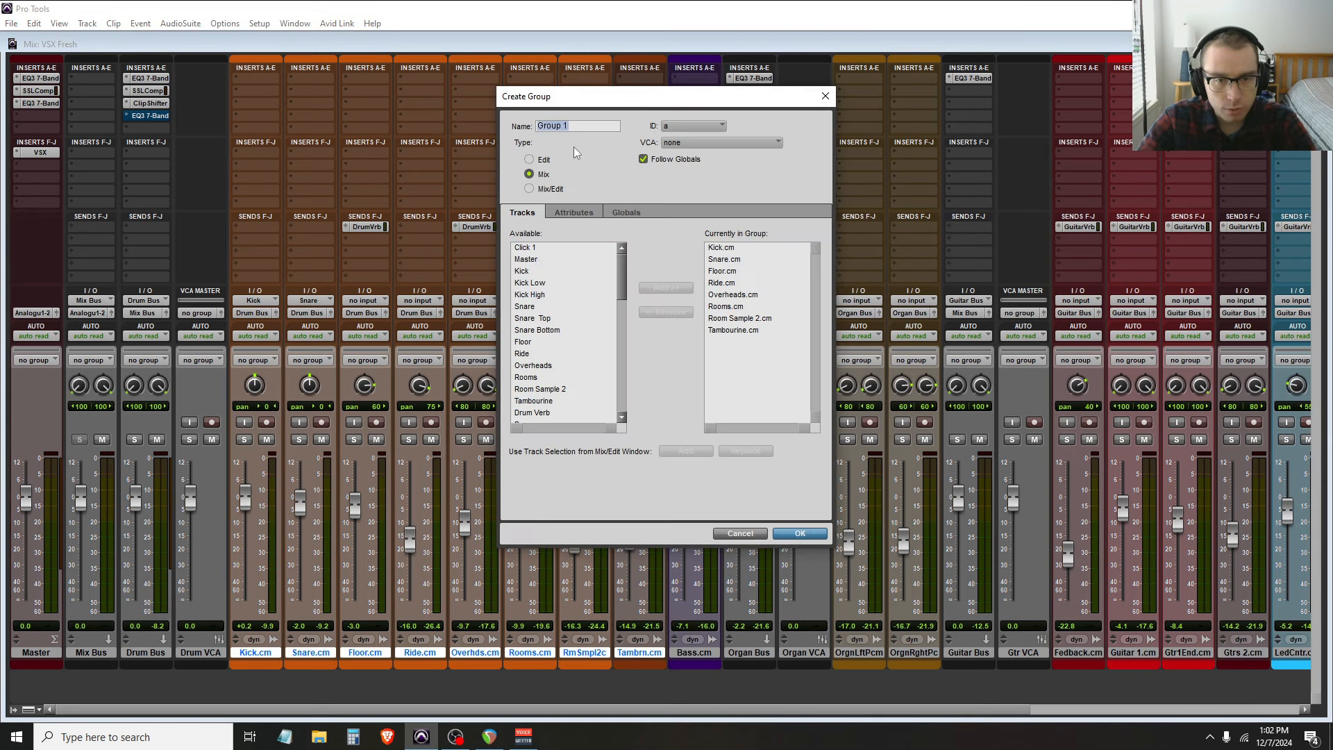
{"action": "type", "text": "dRUM"}
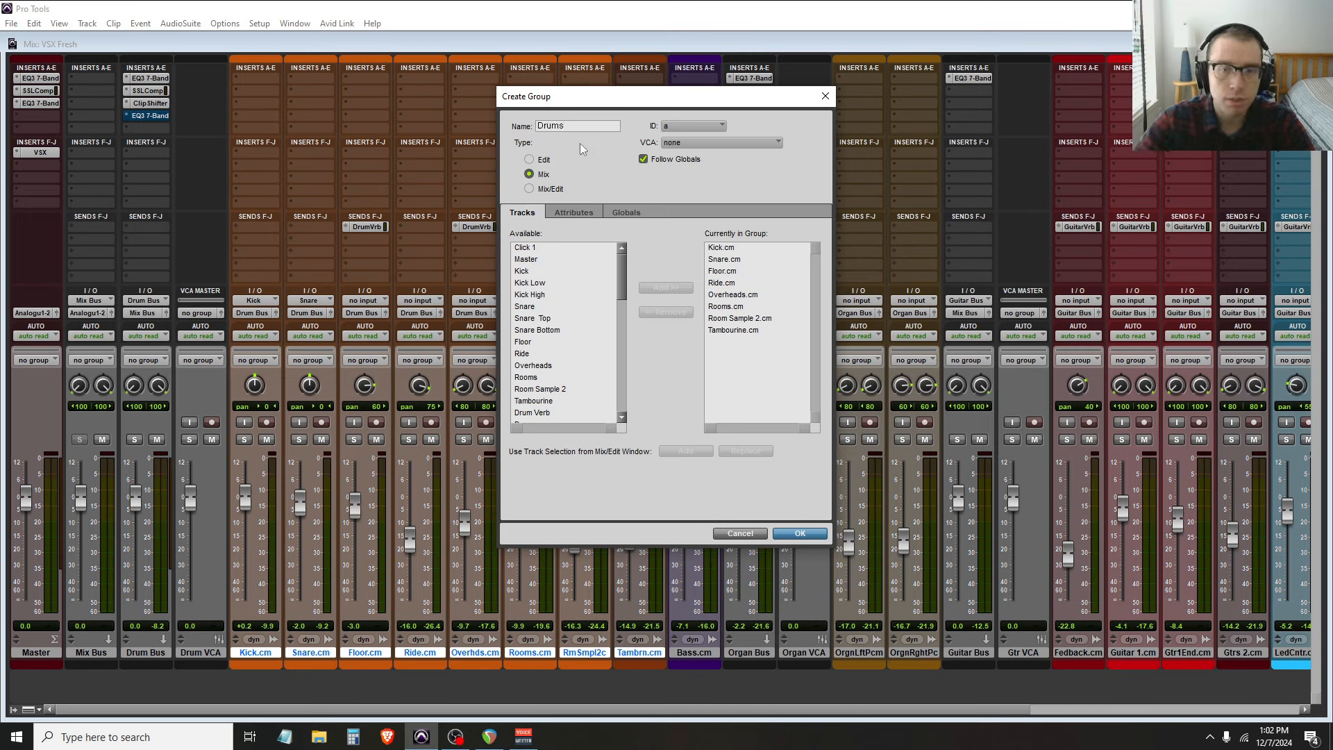
{"action": "left_click", "coordinate": [667, 143]}
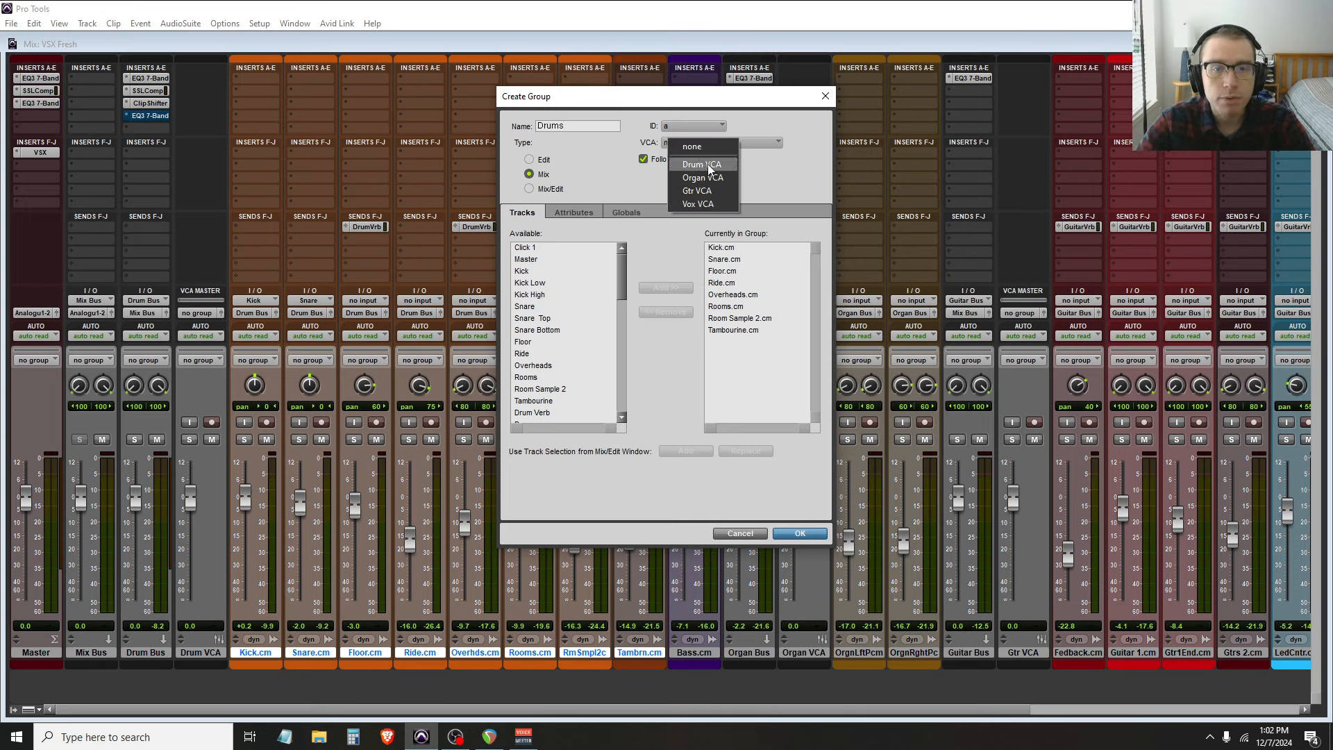
{"action": "left_click", "coordinate": [691, 165]}
{"action": "left_click", "coordinate": [800, 535]}
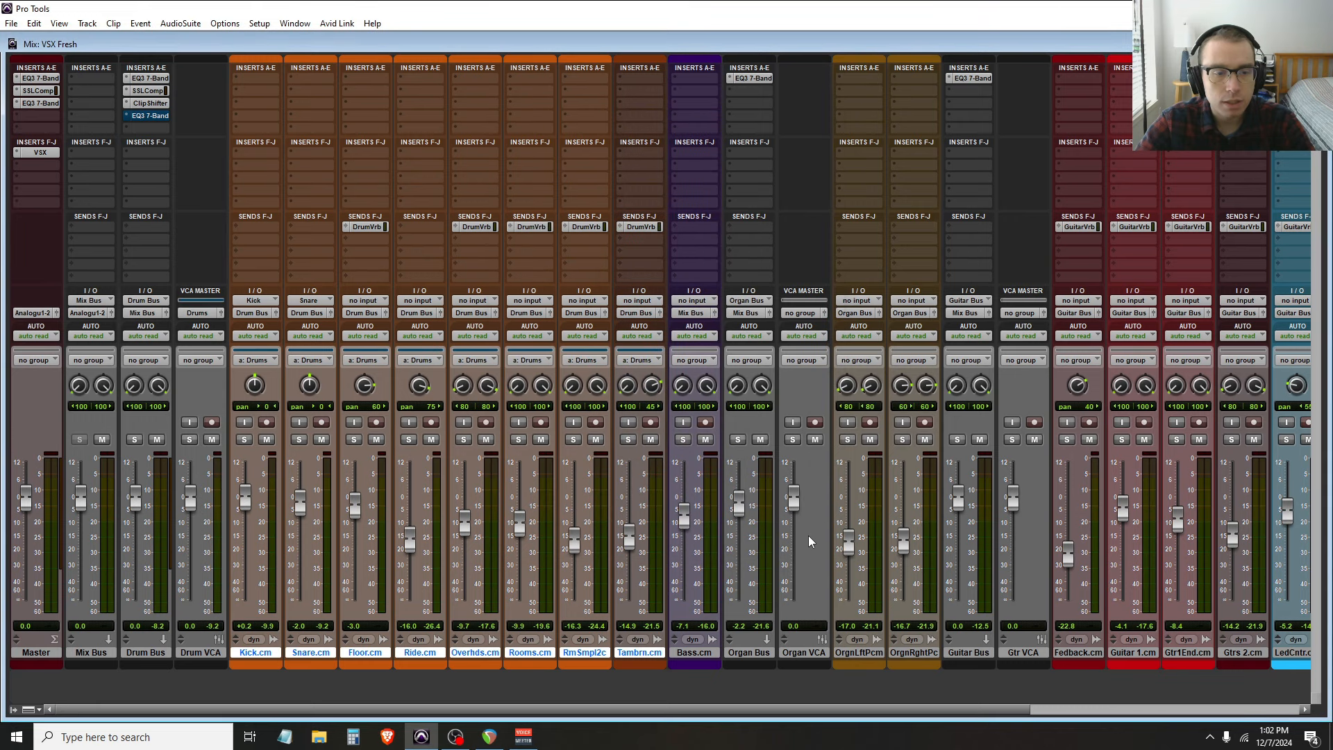
{"action": "left_click", "coordinate": [305, 654]}
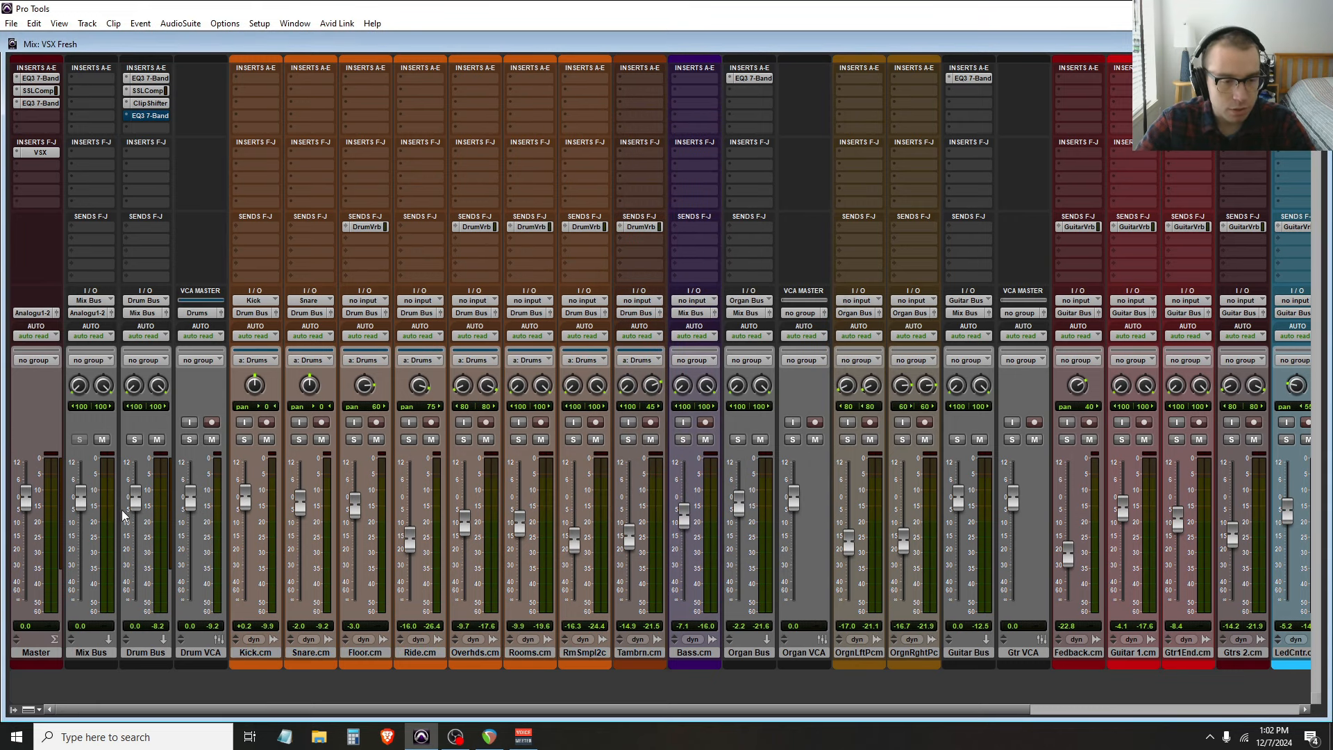
Put the Drum Bus in solo safe and check the VSX plug-in on the Master
{"action": "left_click", "coordinate": [136, 440], "text": "ctrl"}
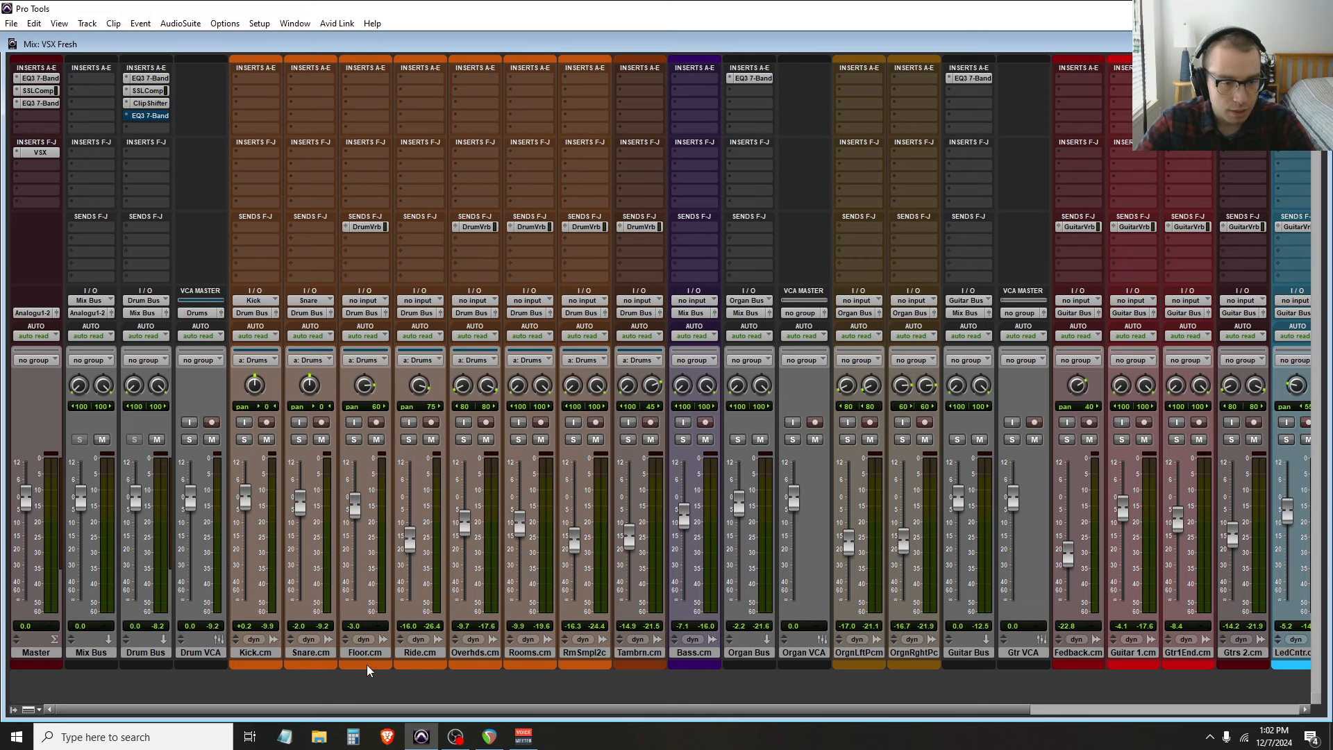
{"action": "left_click", "coordinate": [39, 152]}
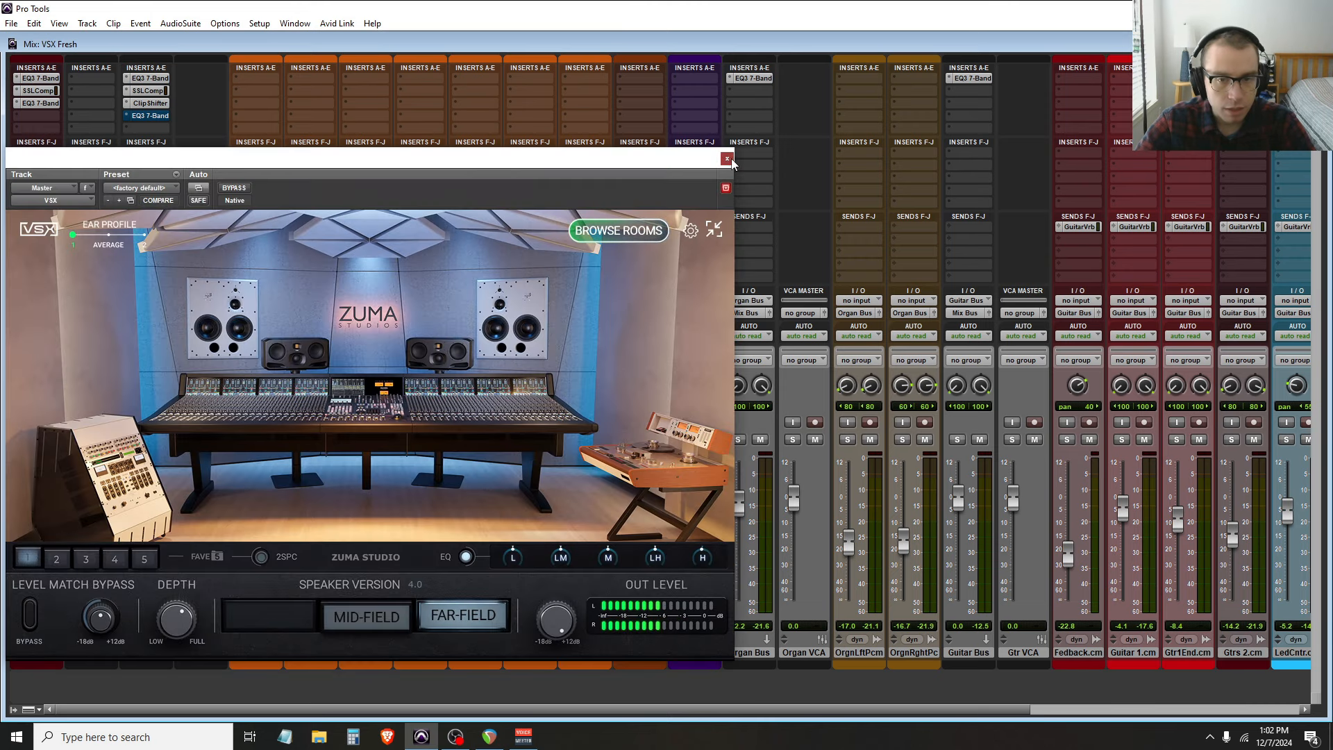
{"action": "left_click", "coordinate": [725, 158]}
Play the session with the Drum VCA soloed, check VSX on the Master, and clear the solo after stopping playback
{"action": "key", "text": "space"}
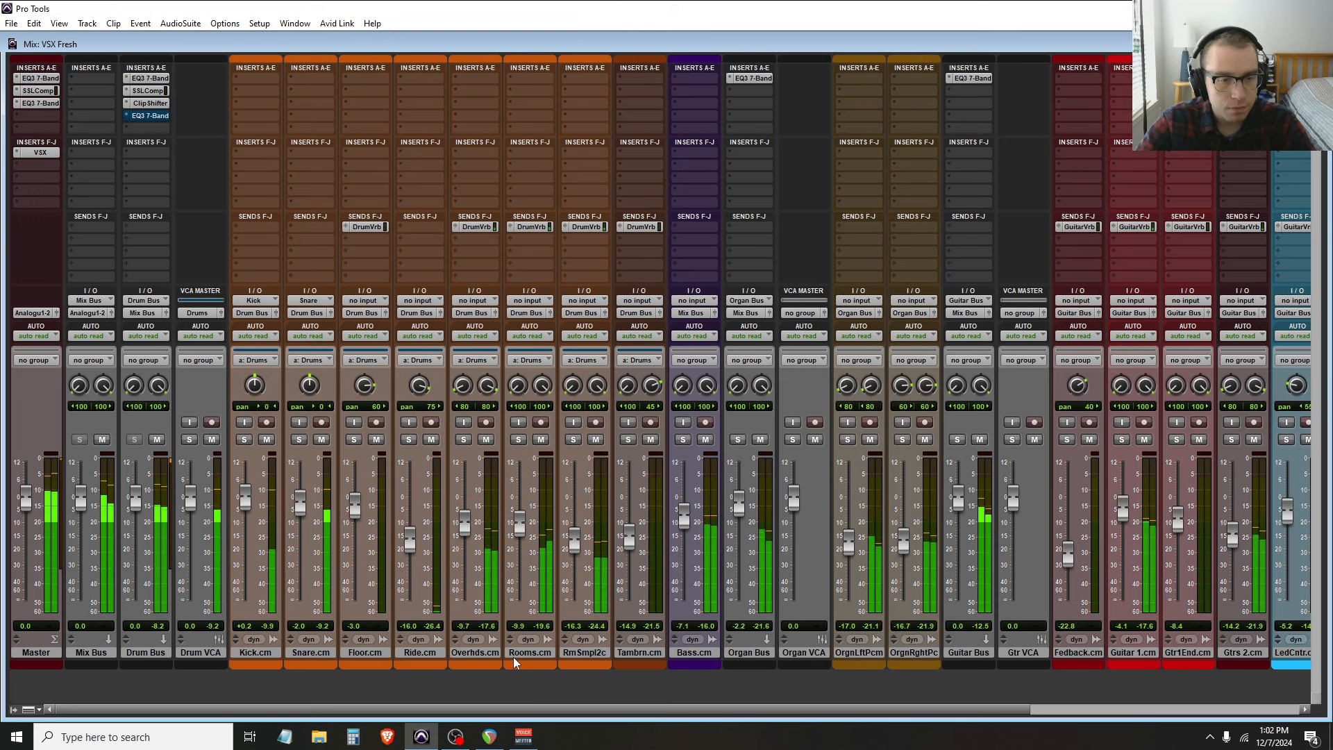
{"action": "left_click", "coordinate": [189, 440]}
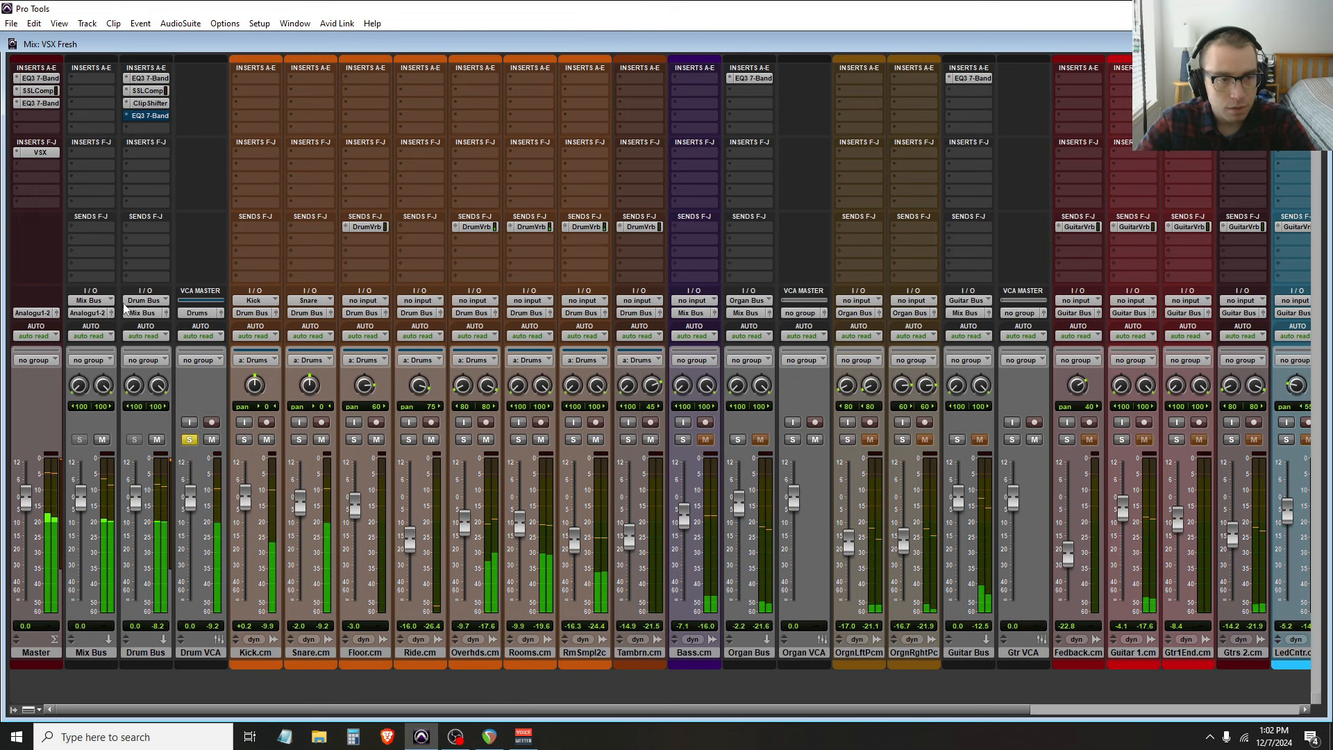
{"action": "left_click", "coordinate": [40, 152]}
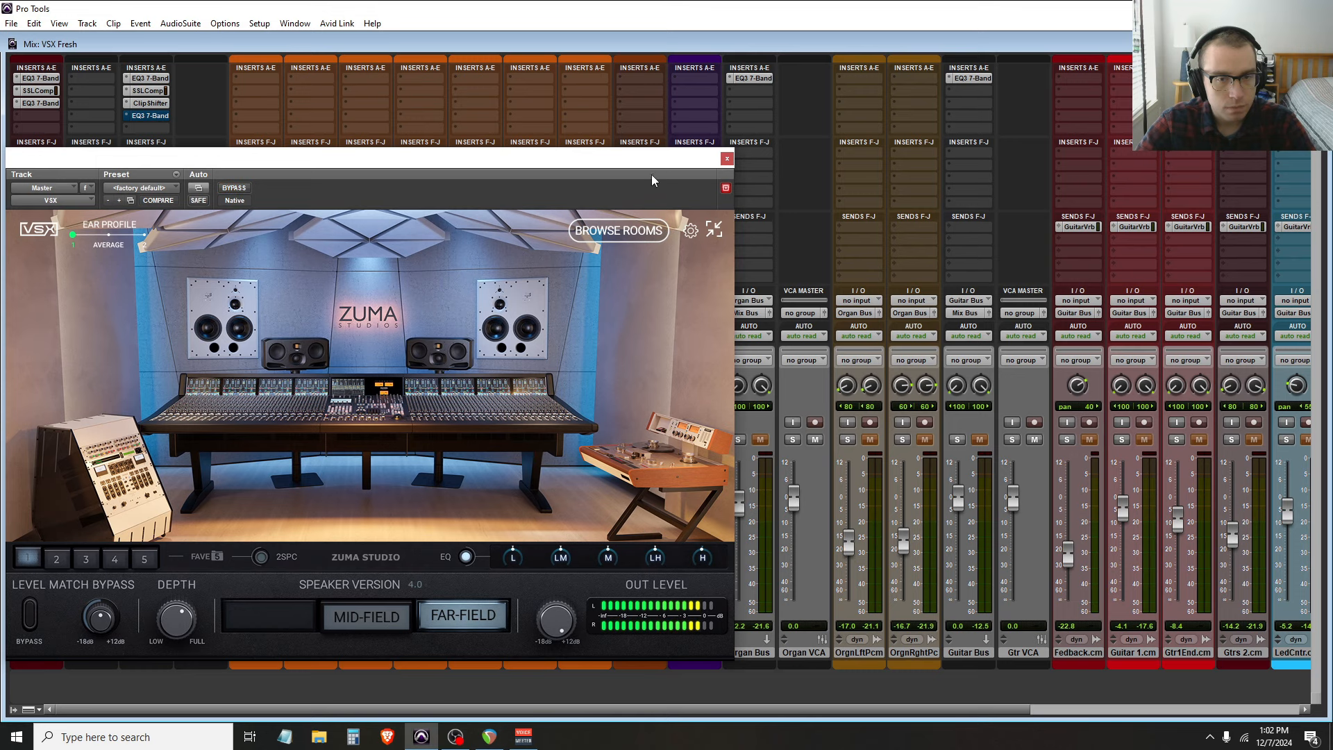
{"action": "left_click", "coordinate": [727, 158]}
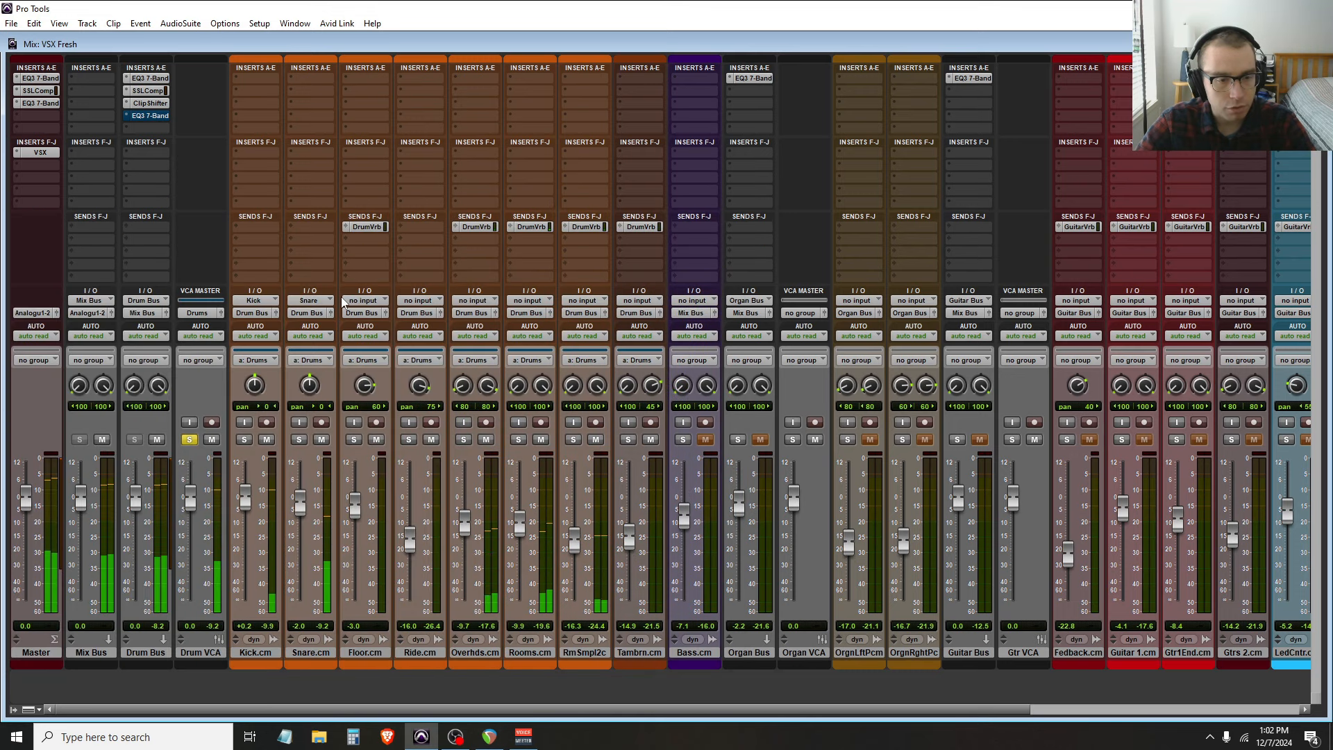
{"action": "key", "text": "space"}
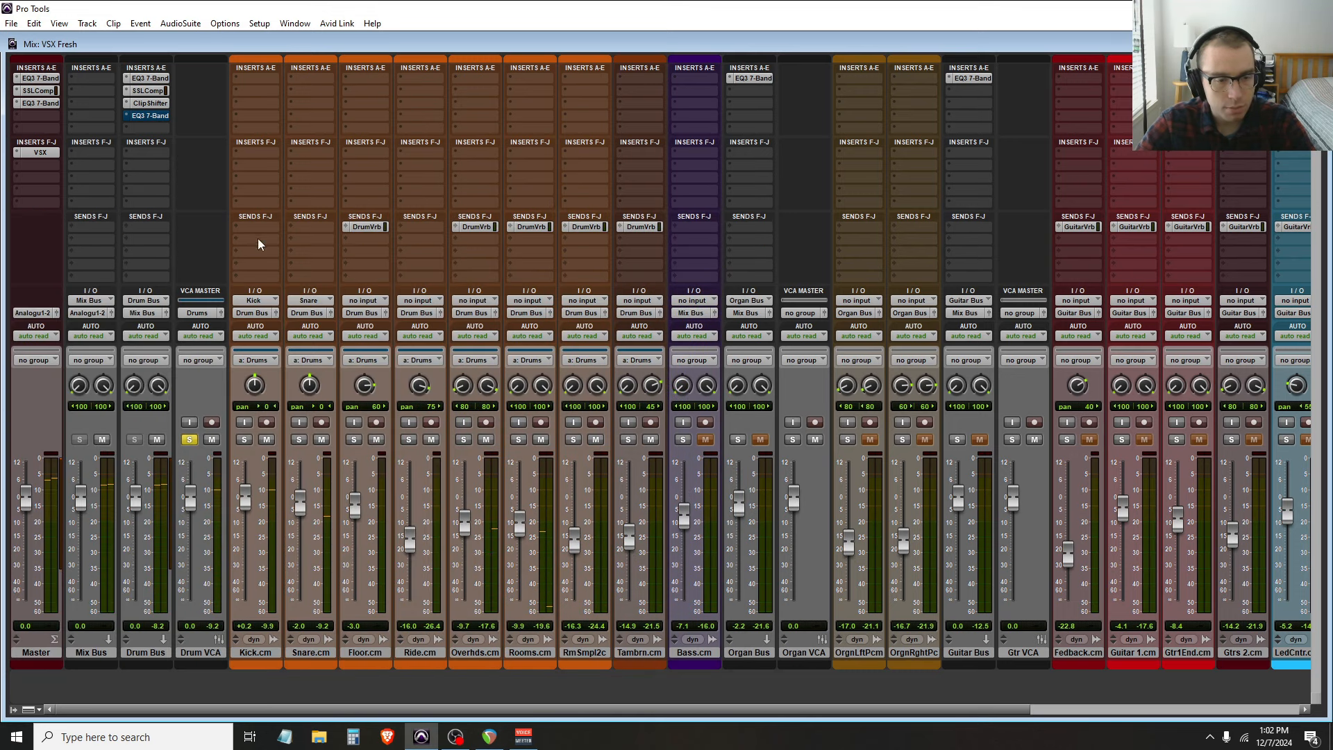
{"action": "left_click", "coordinate": [195, 441]}
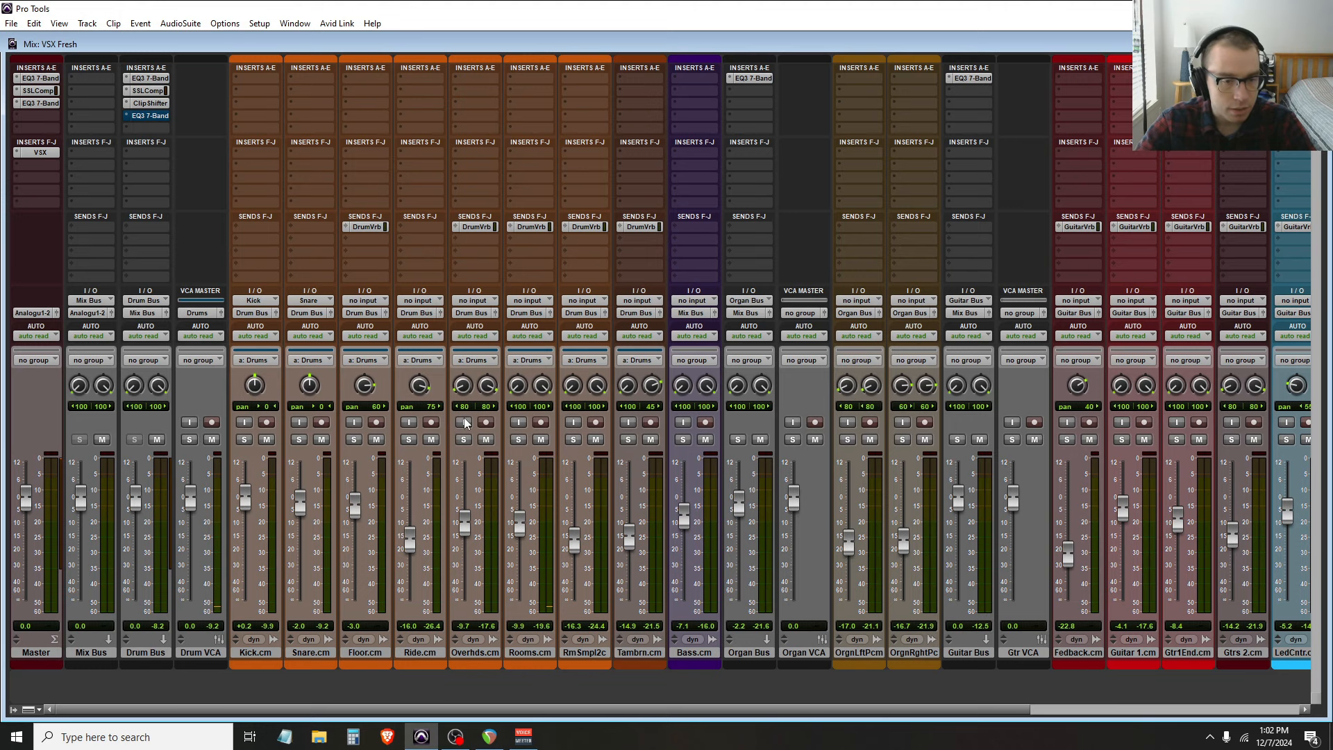
Play the session with the overheads track soloed and compare the sound with VSX bypassed on the Master
{"action": "key", "text": "space"}
{"action": "left_click", "coordinate": [464, 439]}
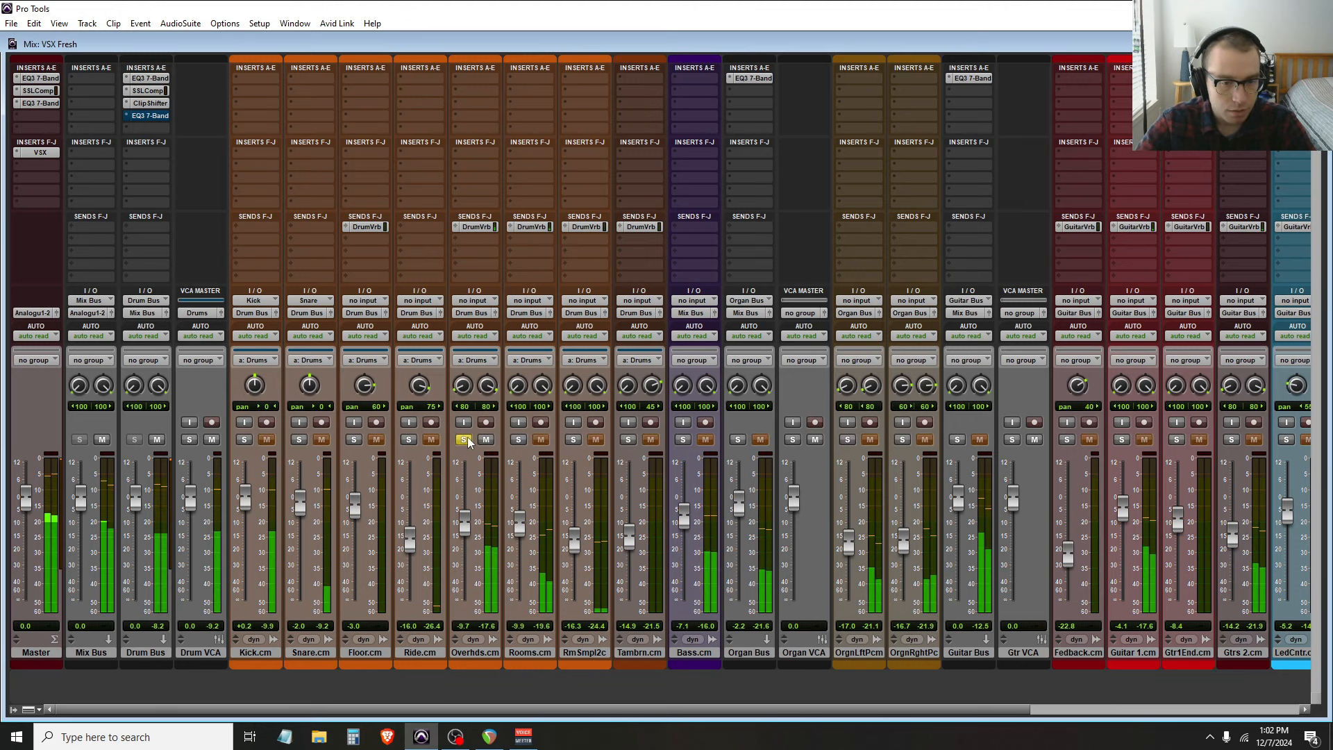
{"action": "left_click", "coordinate": [40, 152]}
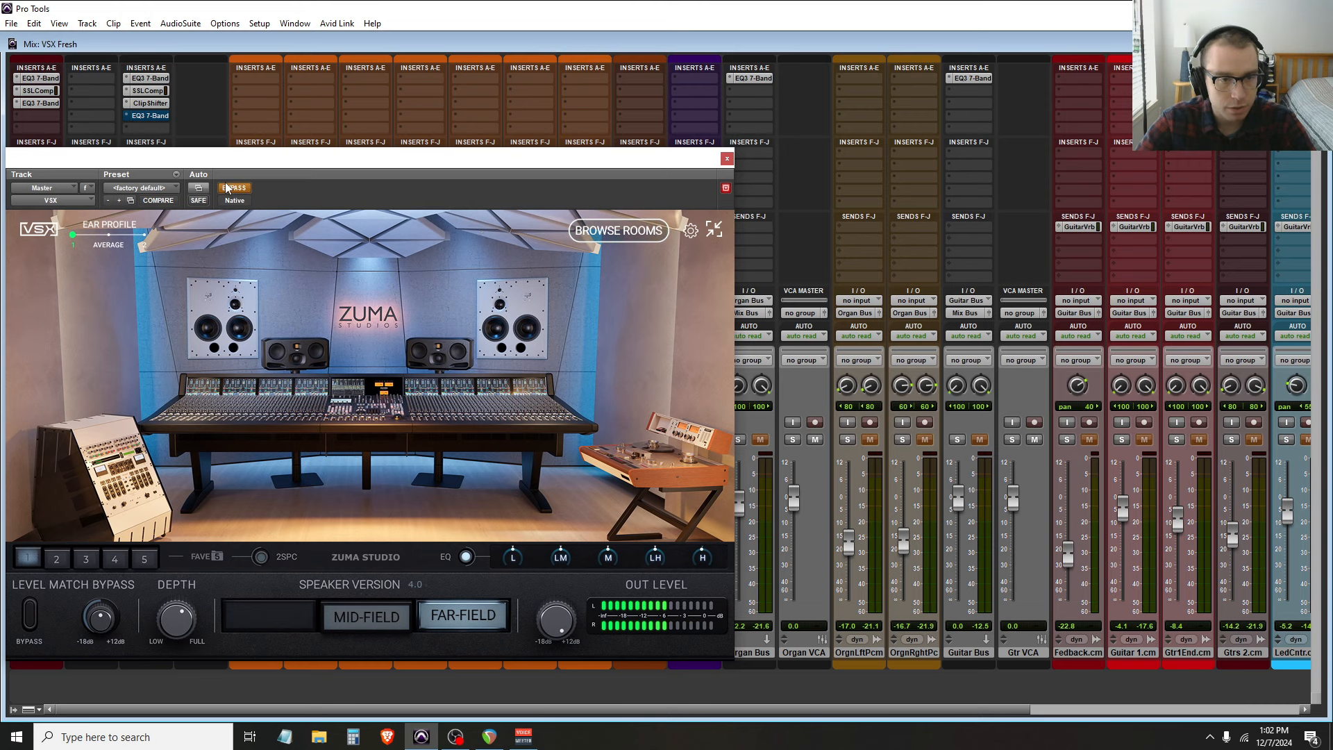
{"action": "left_click", "coordinate": [727, 159]}
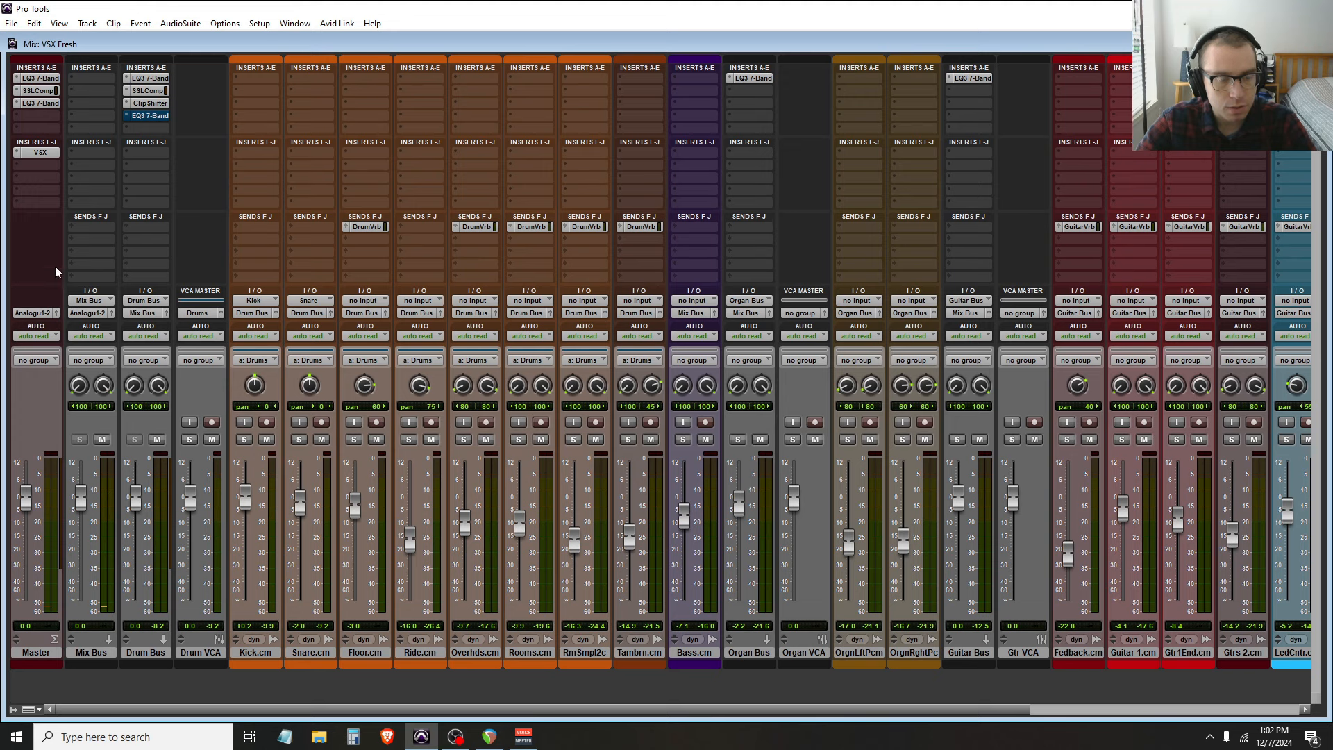
Try the Drum VCA's solo and lower its fader to about -2.7 dB, resetting the fader to 0.0 and clearing the solo
{"action": "left_click", "coordinate": [188, 441]}
{"action": "left_click", "coordinate": [188, 442]}
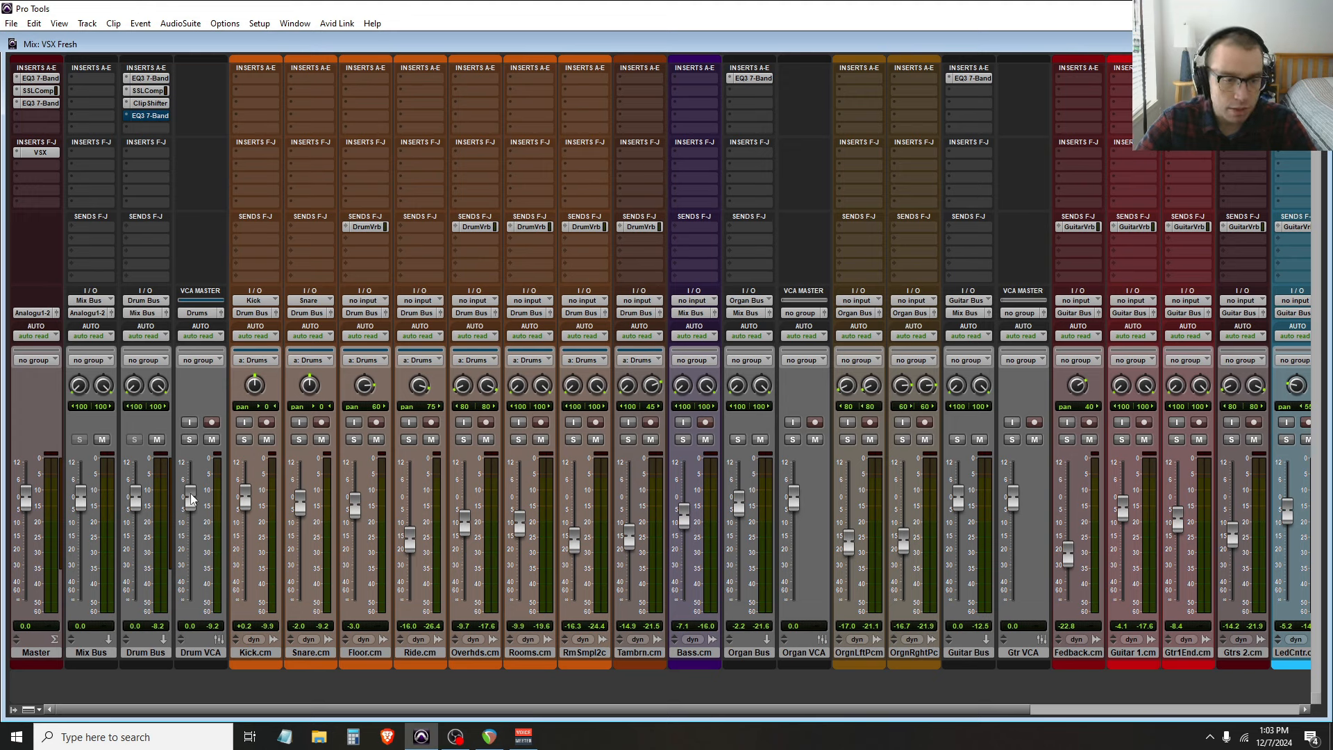
{"action": "left_click_drag", "start_coordinate": [192, 499], "coordinate": [192, 514]}
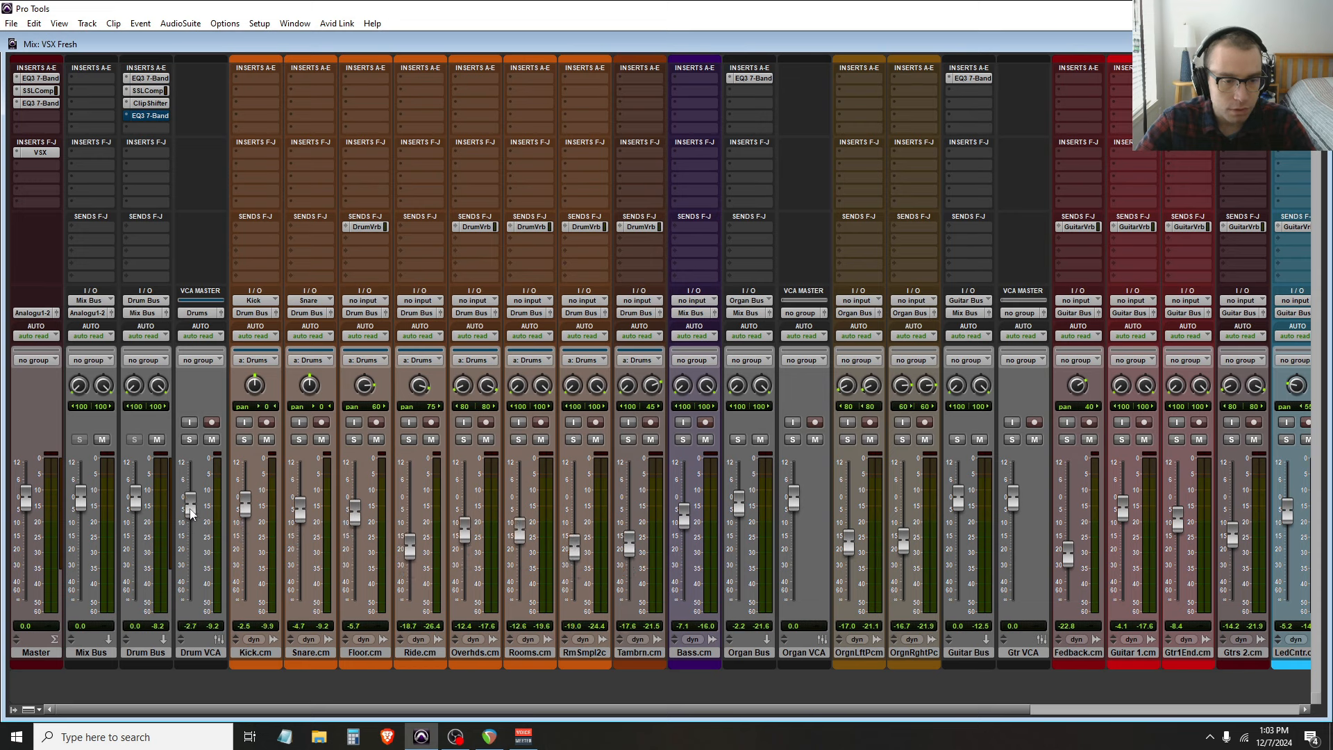
{"action": "left_click", "coordinate": [192, 514], "text": "alt"}
{"action": "left_click", "coordinate": [188, 440]}
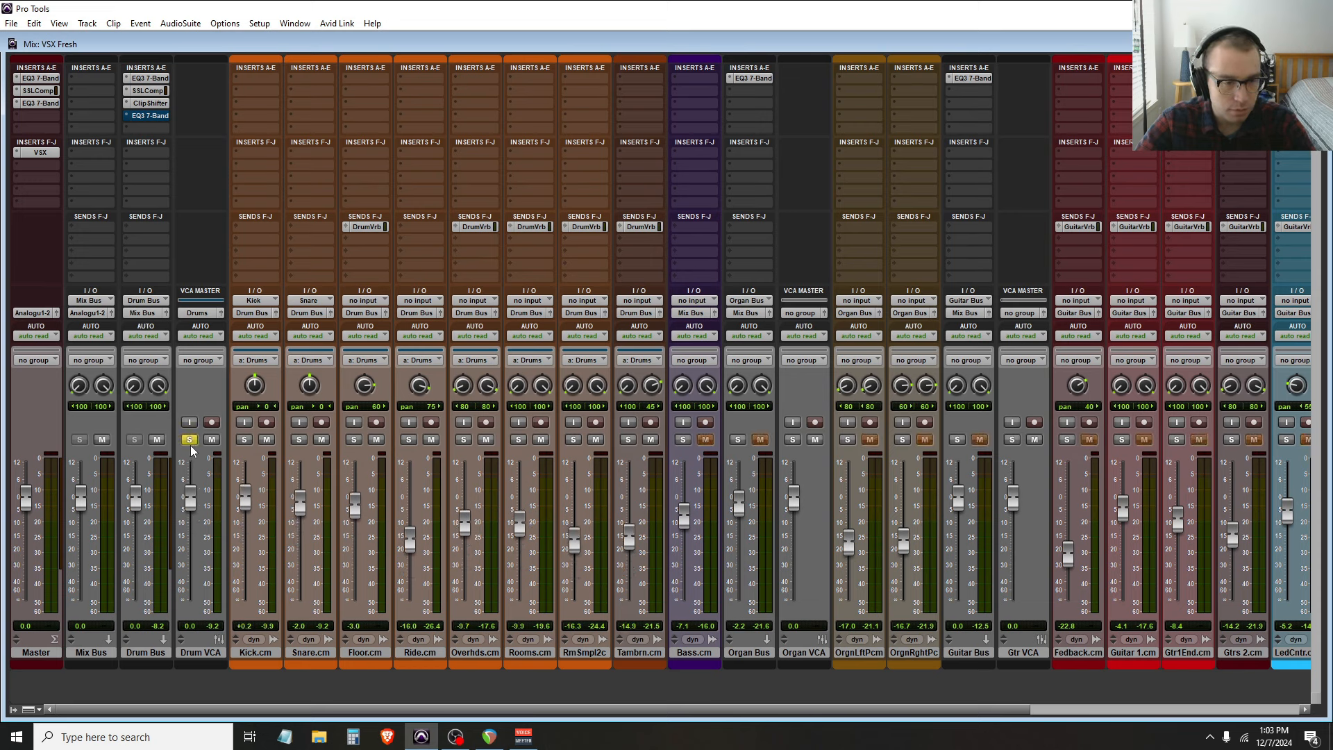
{"action": "left_click", "coordinate": [188, 440]}
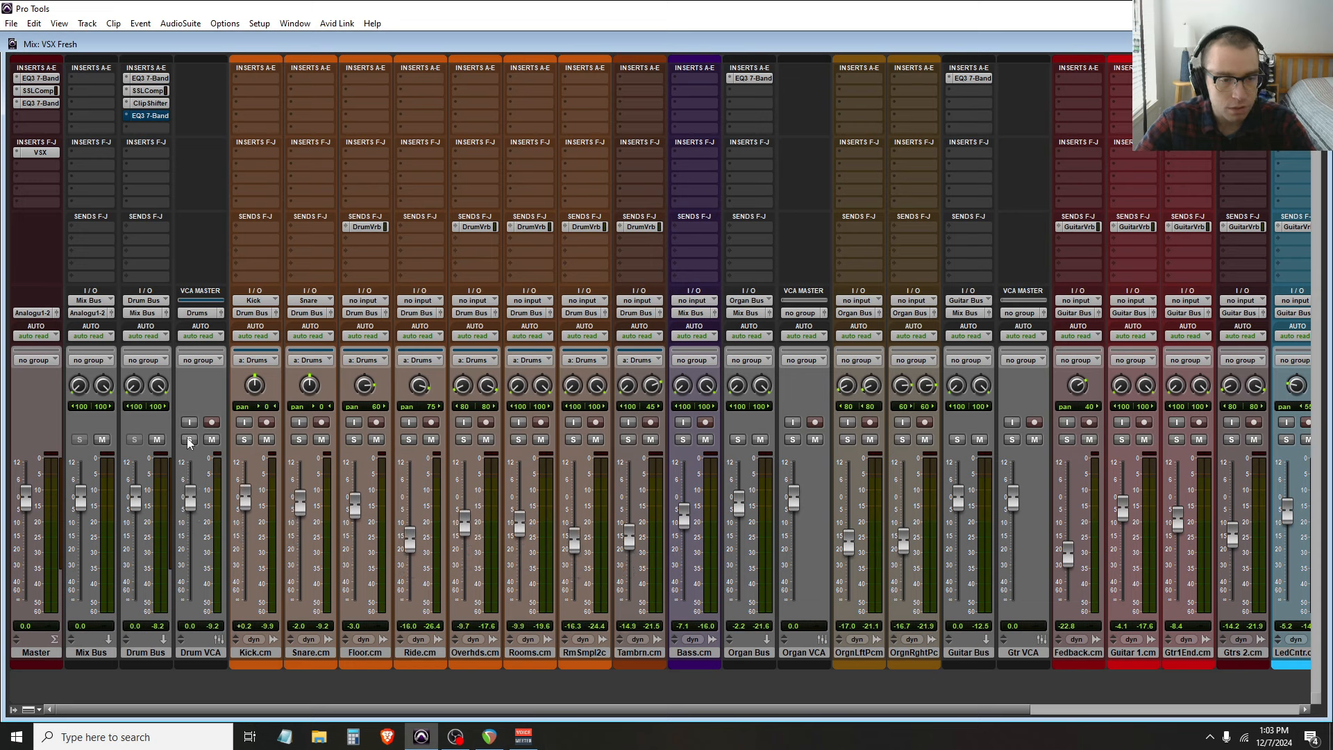
{"action": "left_click", "coordinate": [188, 440]}
{"action": "left_click", "coordinate": [188, 440]}
Try the mute and solo of the individual Floor.cm track within the Drums group, and clear both
{"action": "left_click", "coordinate": [374, 441]}
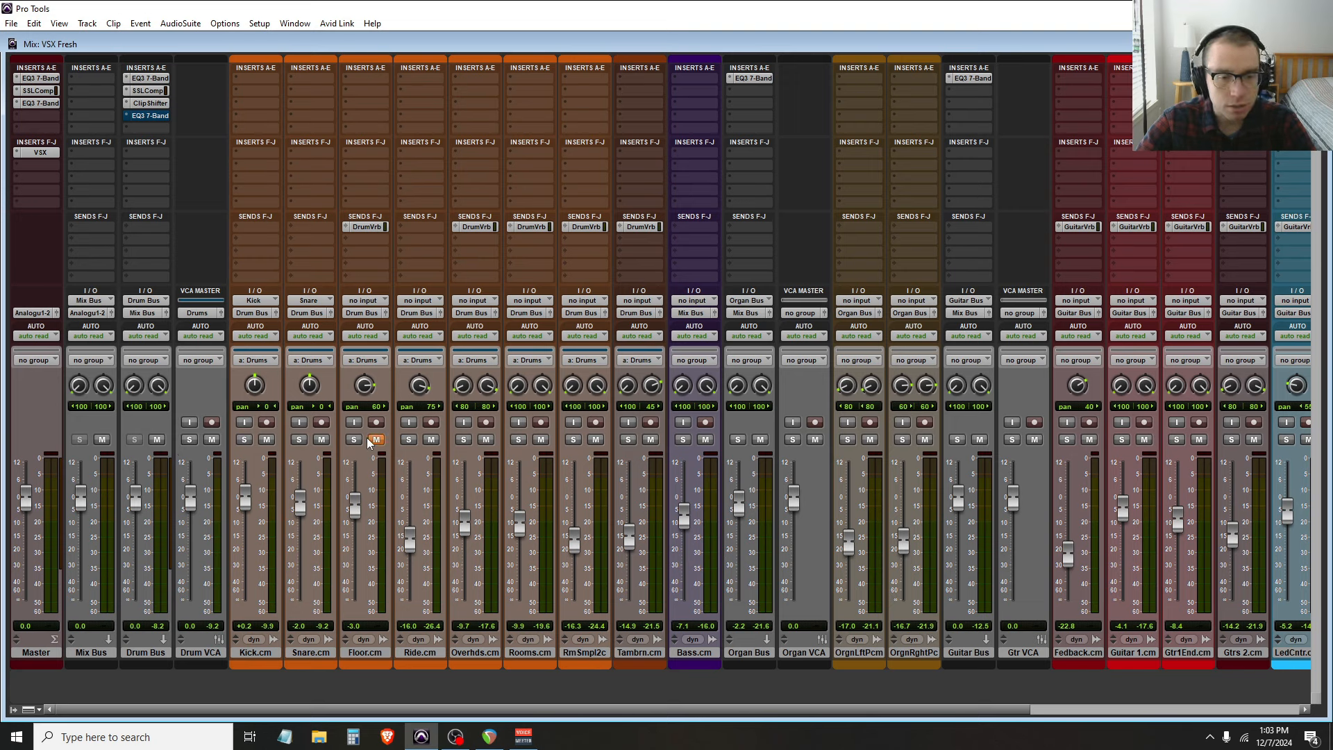
{"action": "left_click", "coordinate": [375, 440]}
{"action": "left_click", "coordinate": [353, 440]}
{"action": "left_click", "coordinate": [354, 441]}
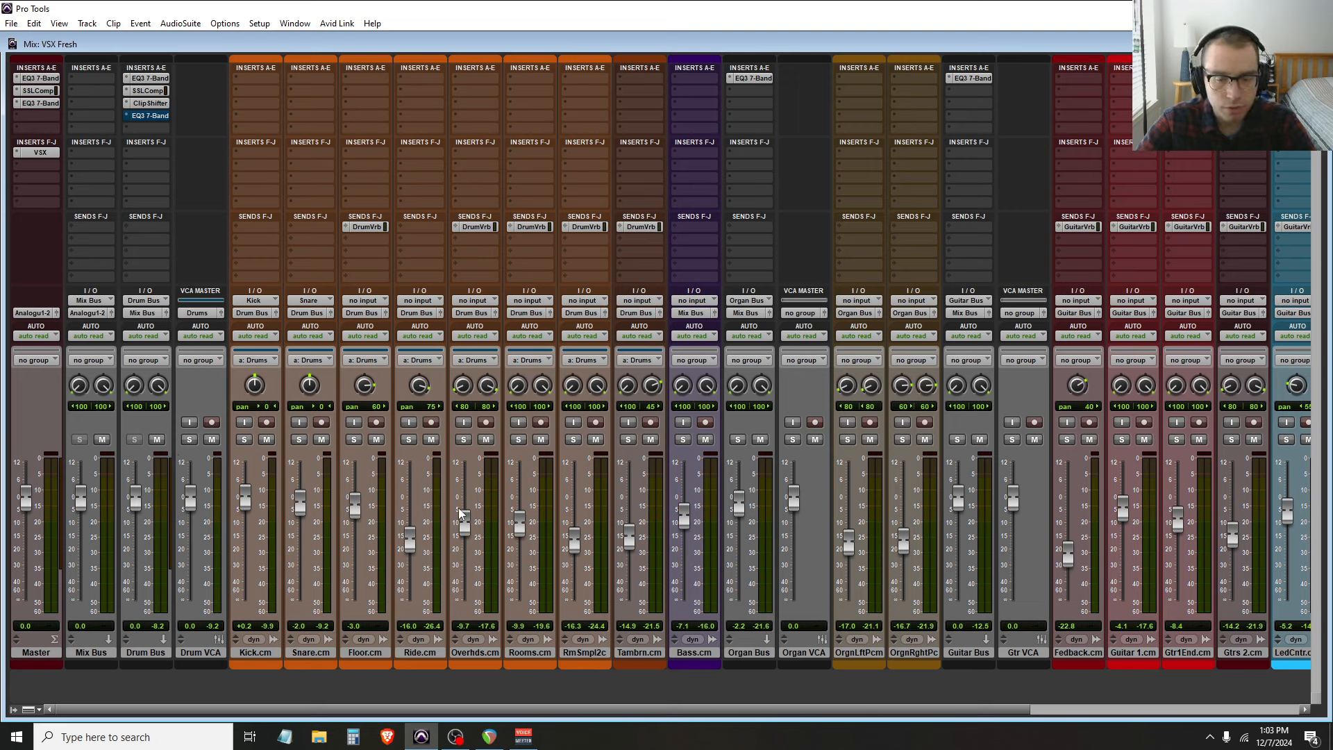
Create a Mix group named Organ from the Organ Left P.cm and Organ Right P.cm tracks, assign it to Organ VCA, and deselect the tracks
{"action": "left_click_drag", "start_coordinate": [666, 711], "coordinate": [810, 713]}
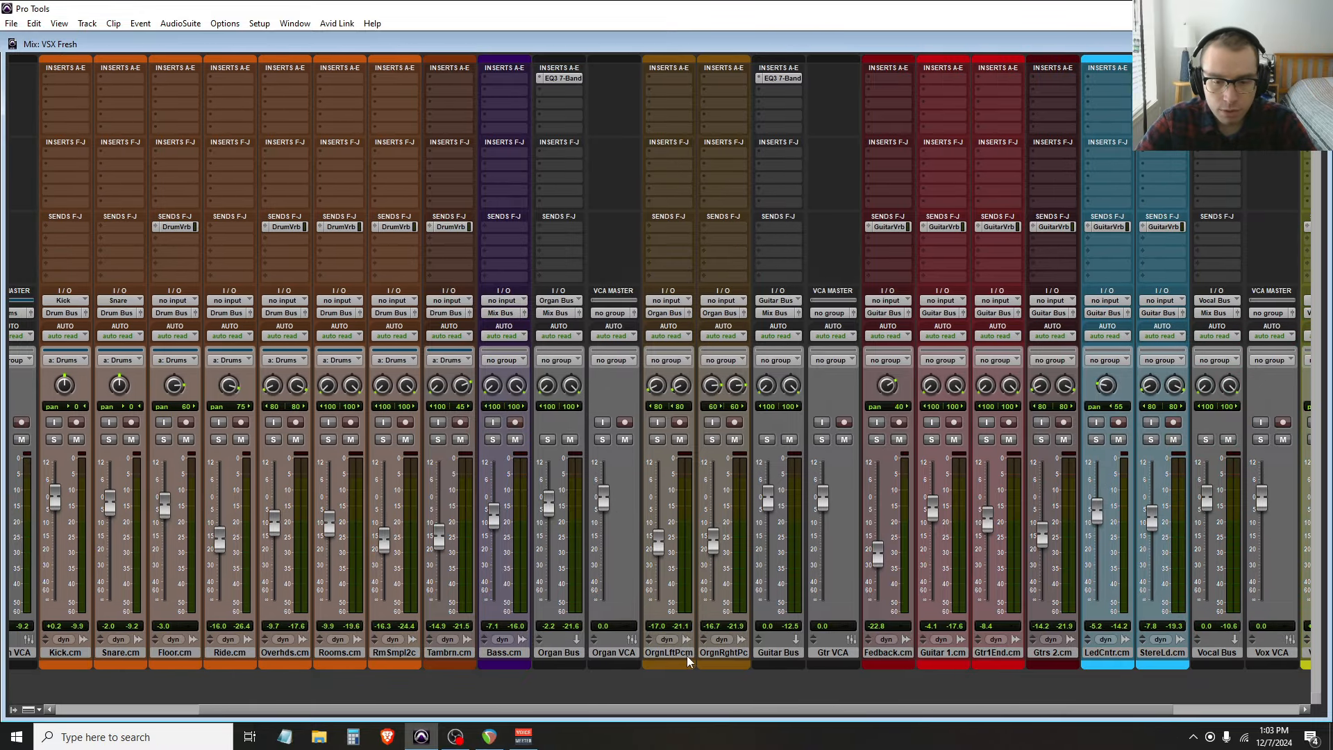
{"action": "left_click", "coordinate": [686, 654]}
{"action": "left_click", "coordinate": [733, 654], "text": "shift"}
{"action": "key", "text": "ctrl+g"}
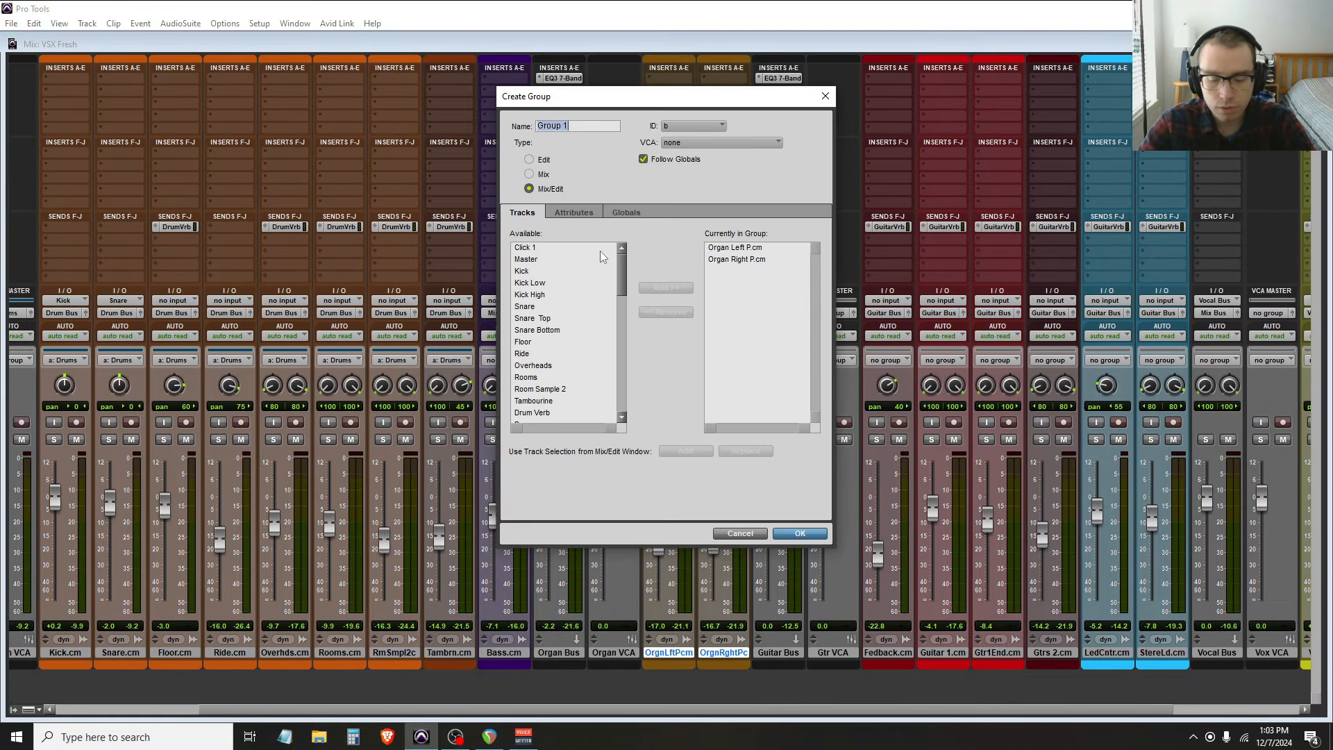
{"action": "type", "text": "P"}
{"action": "type", "text": "Organ"}
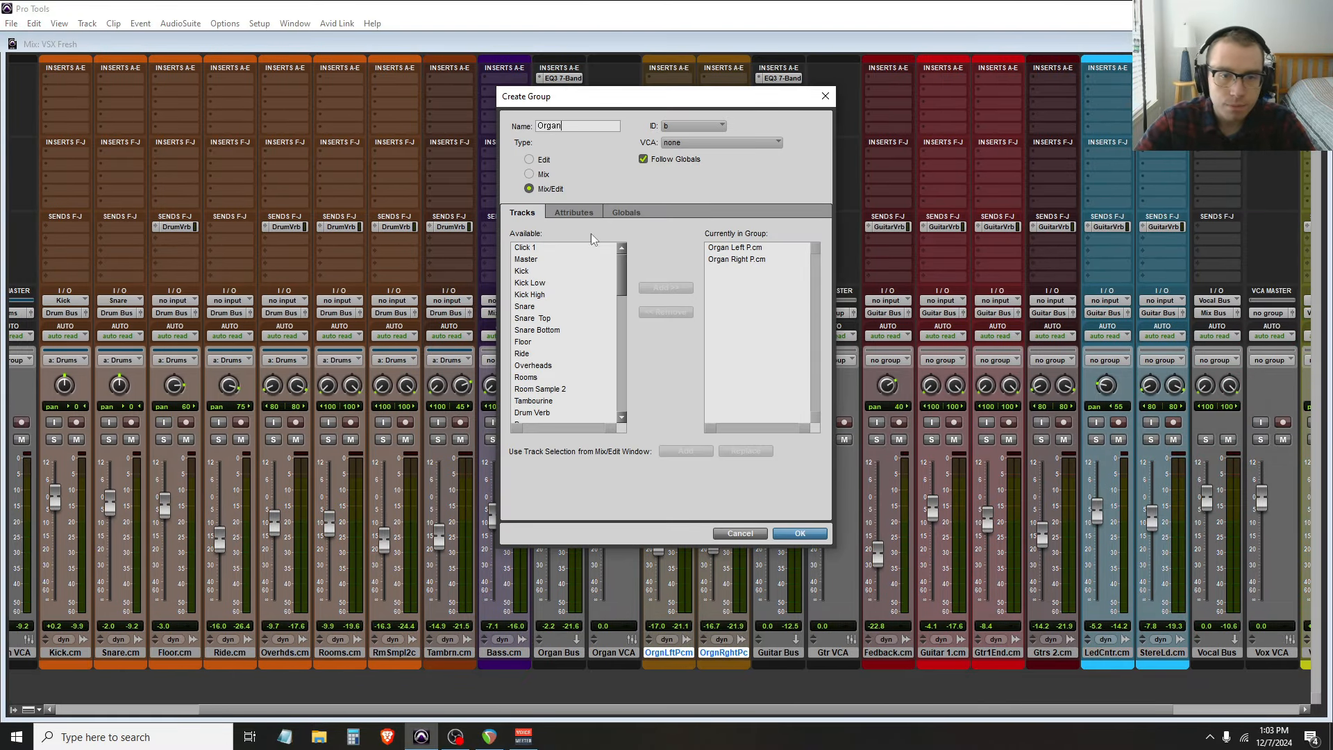
{"action": "left_click", "coordinate": [722, 143]}
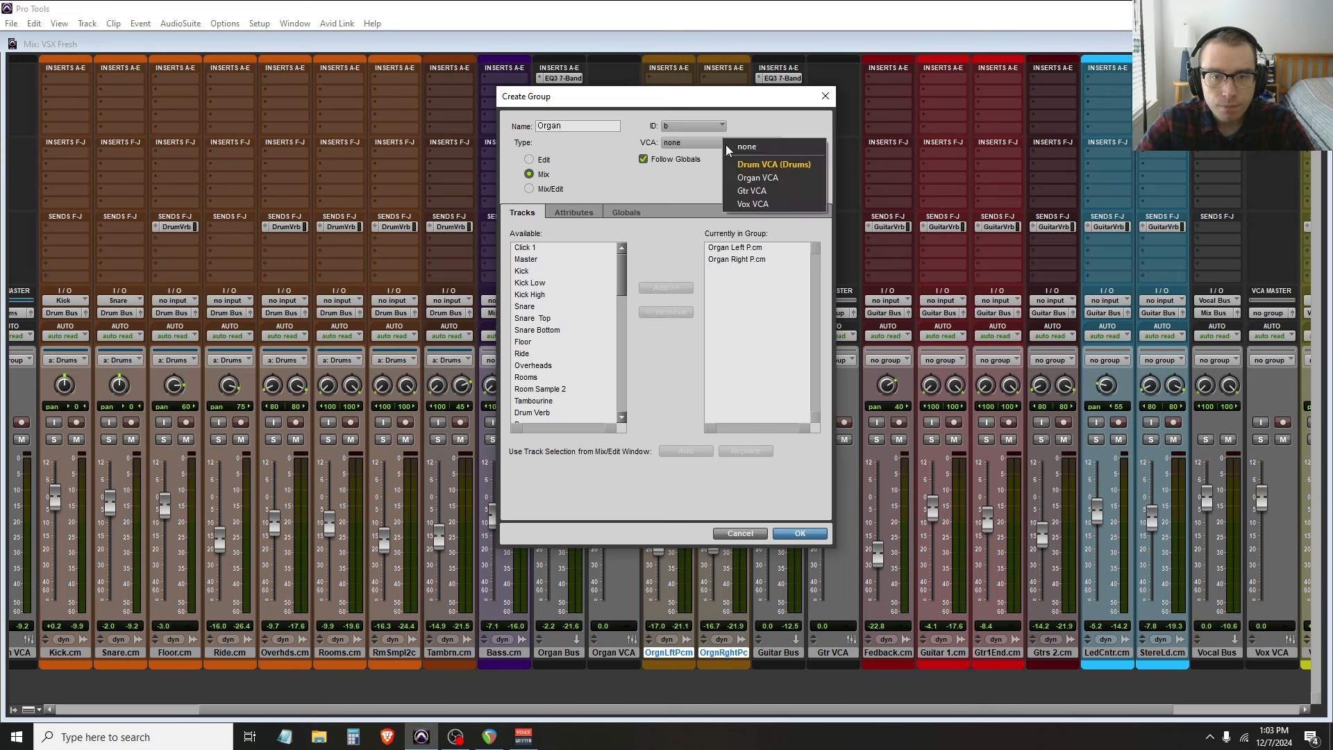
{"action": "left_click", "coordinate": [760, 180]}
{"action": "left_click", "coordinate": [800, 533]}
{"action": "left_click", "coordinate": [678, 654]}
{"action": "left_click", "coordinate": [678, 654]}
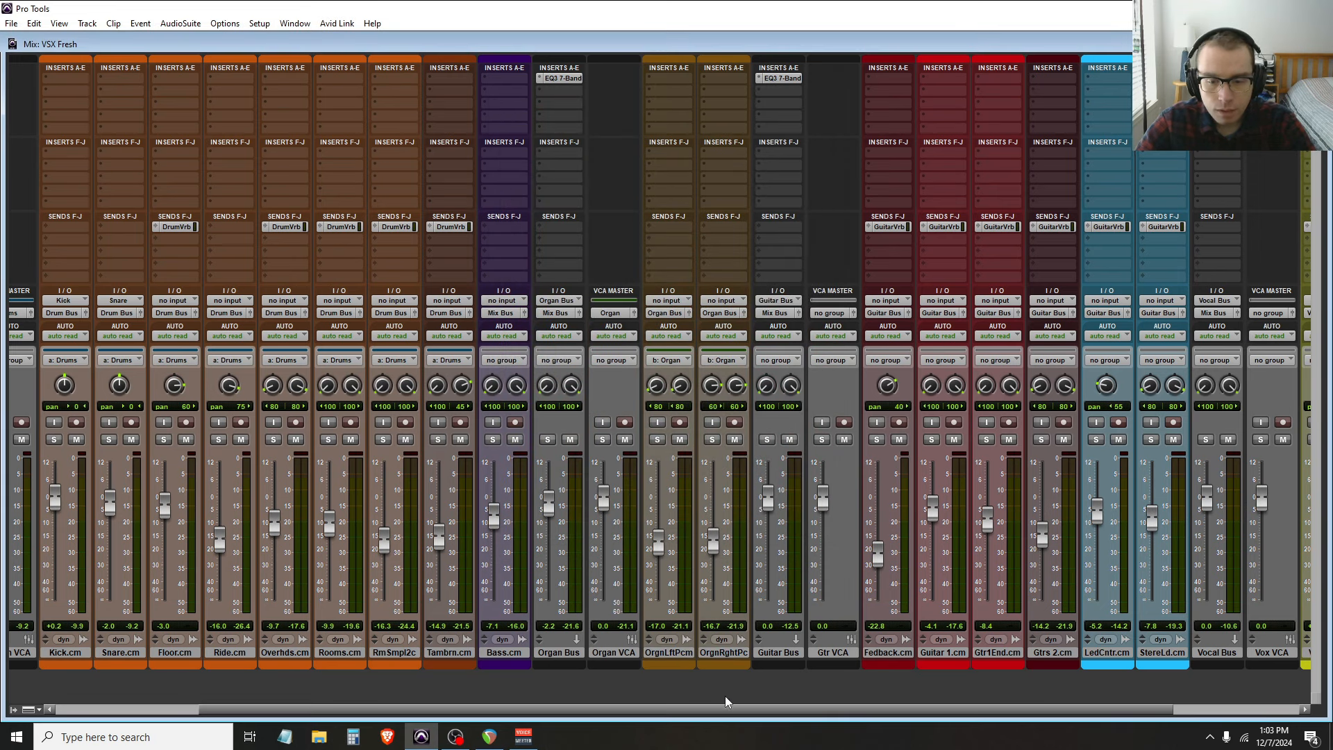
Solo-safe the Organ Bus, Guitar Bus and Vocal Bus tracks
{"action": "left_click", "coordinate": [548, 439], "text": "ctrl"}
{"action": "left_click", "coordinate": [767, 439], "text": "ctrl"}
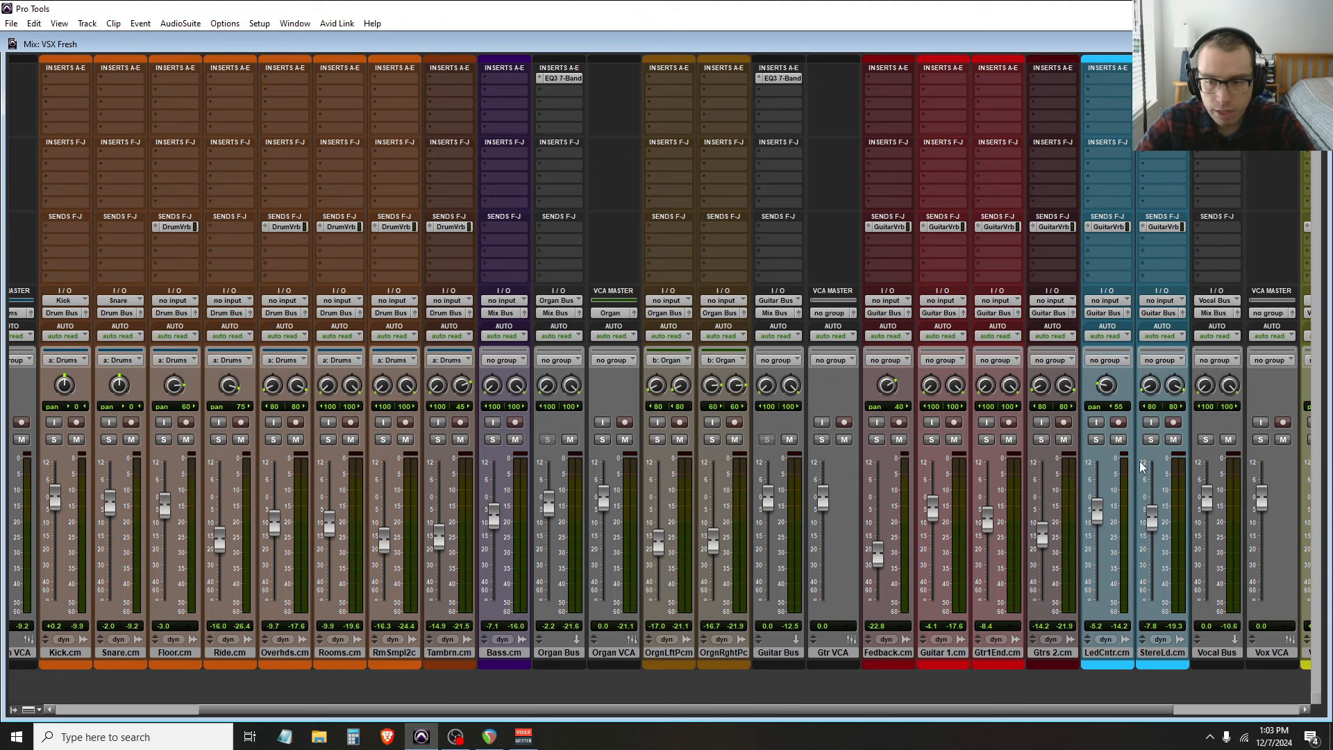
{"action": "left_click", "coordinate": [1206, 440], "text": "ctrl"}
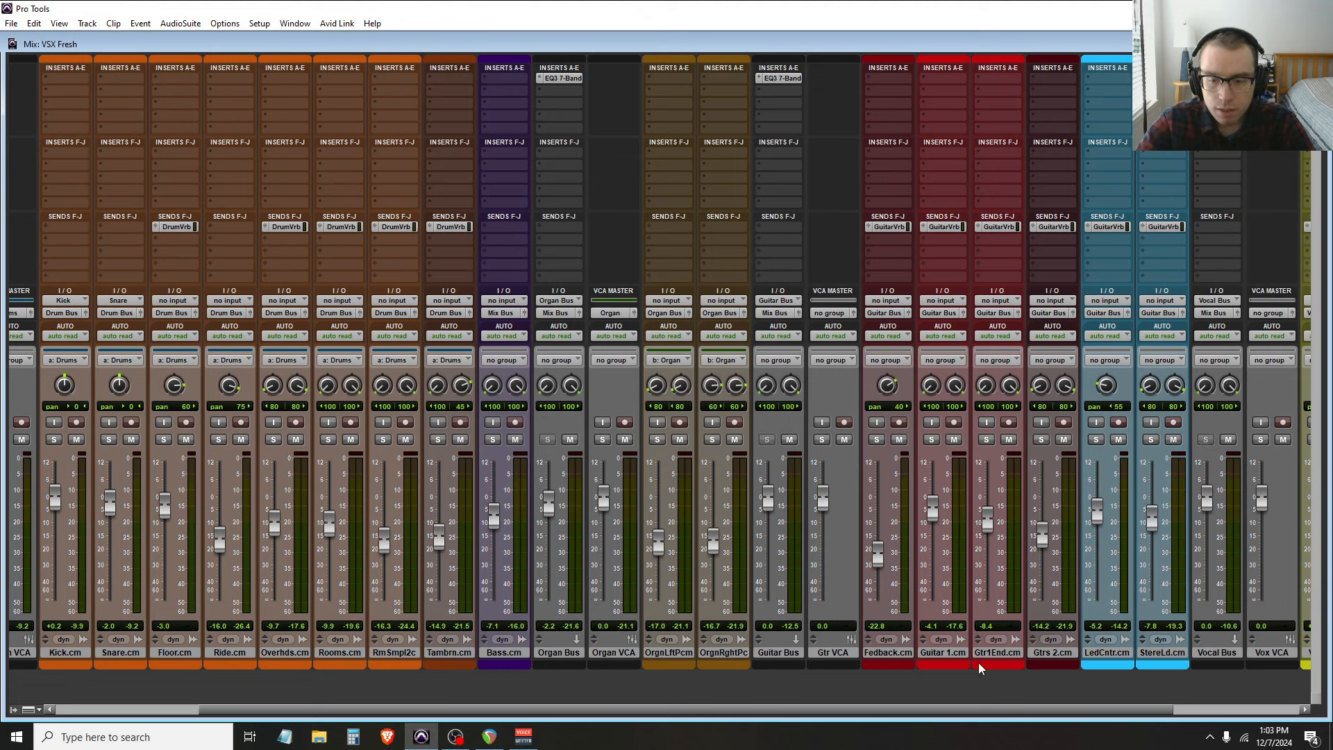
Create a Mix group named Gtr from the six guitar tracks, Feedback.cm through Stereo Lead.cm, and assign it to Gtr VCA
{"action": "left_click", "coordinate": [1153, 652], "text": "shift"}
{"action": "key", "text": "ctrl+g"}
{"action": "type", "text": "Gtr"}
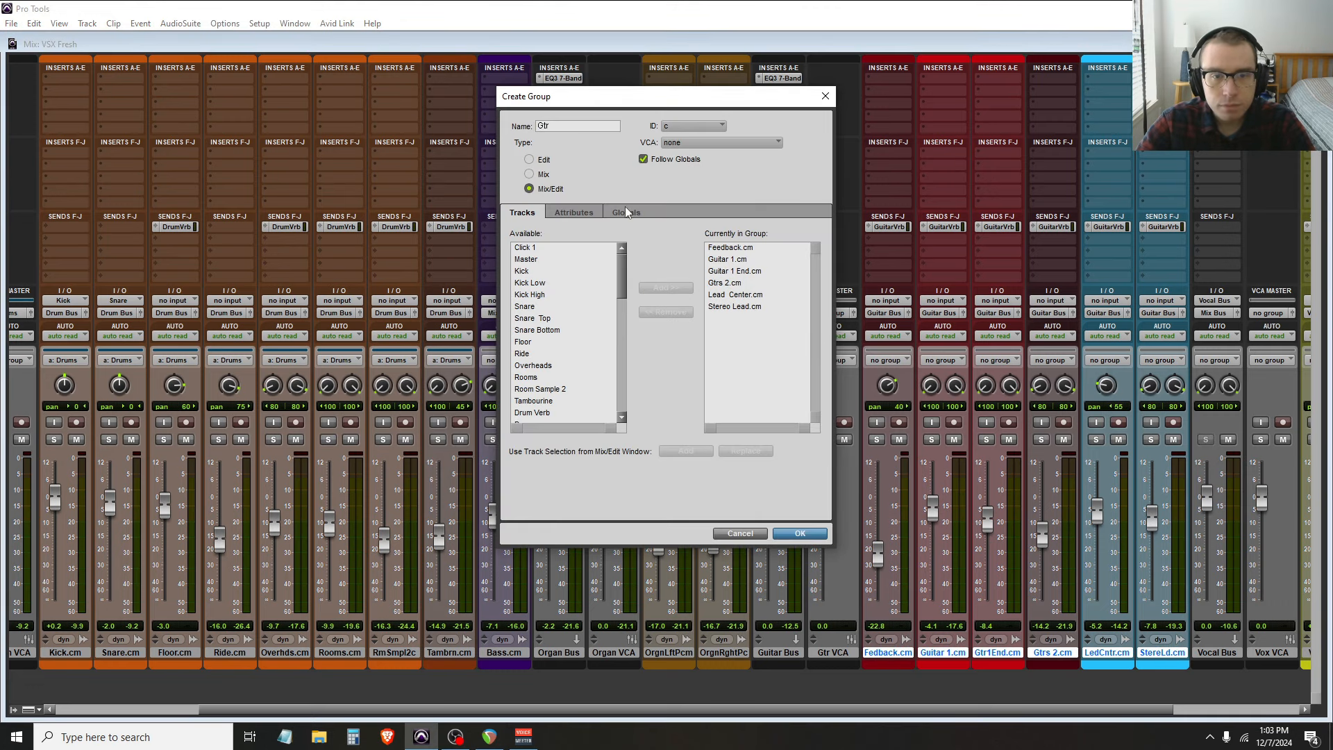
{"action": "left_click", "coordinate": [577, 177]}
{"action": "left_click", "coordinate": [743, 143]}
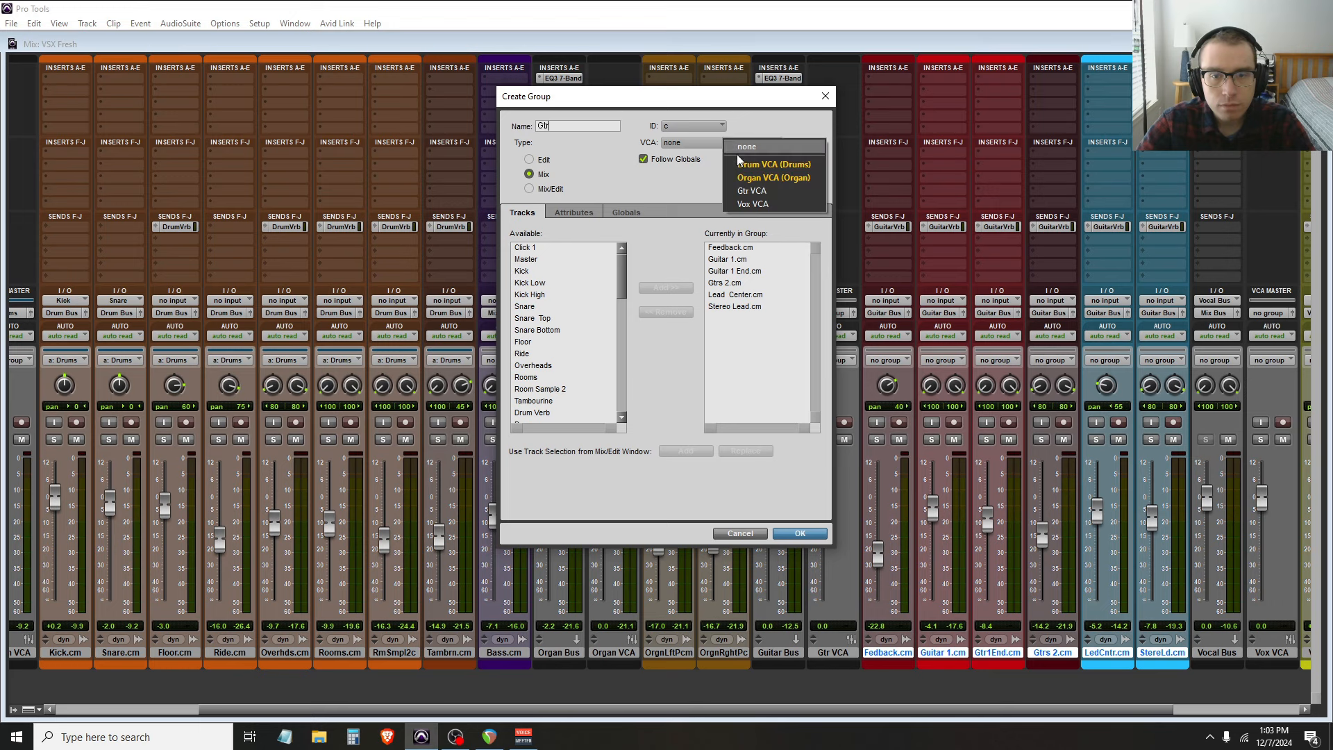
{"action": "left_click", "coordinate": [776, 190]}
{"action": "left_click", "coordinate": [813, 535]}
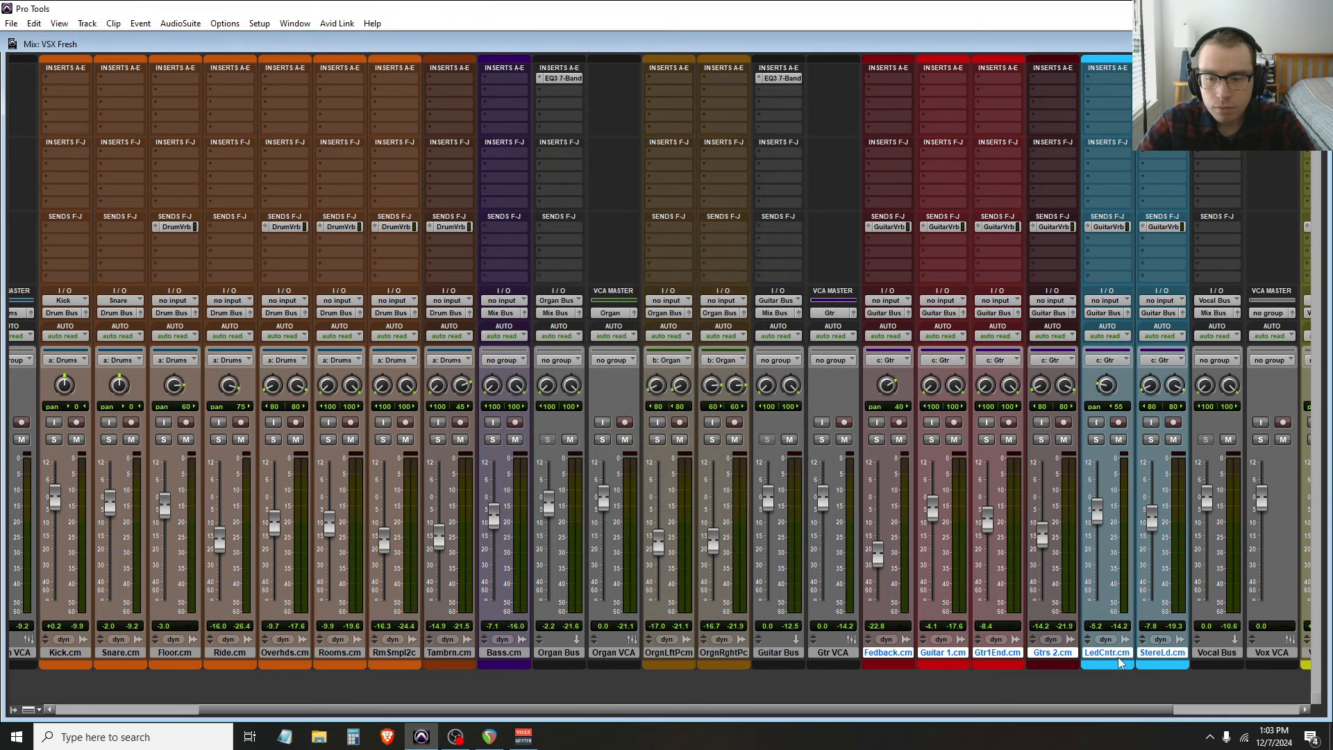
Create a Mix group named Vox from the Vocal.cm and Harmonies.cm tracks and assign it to Vox VCA
{"action": "left_click", "coordinate": [1088, 710]}
{"action": "left_click", "coordinate": [1177, 654]}
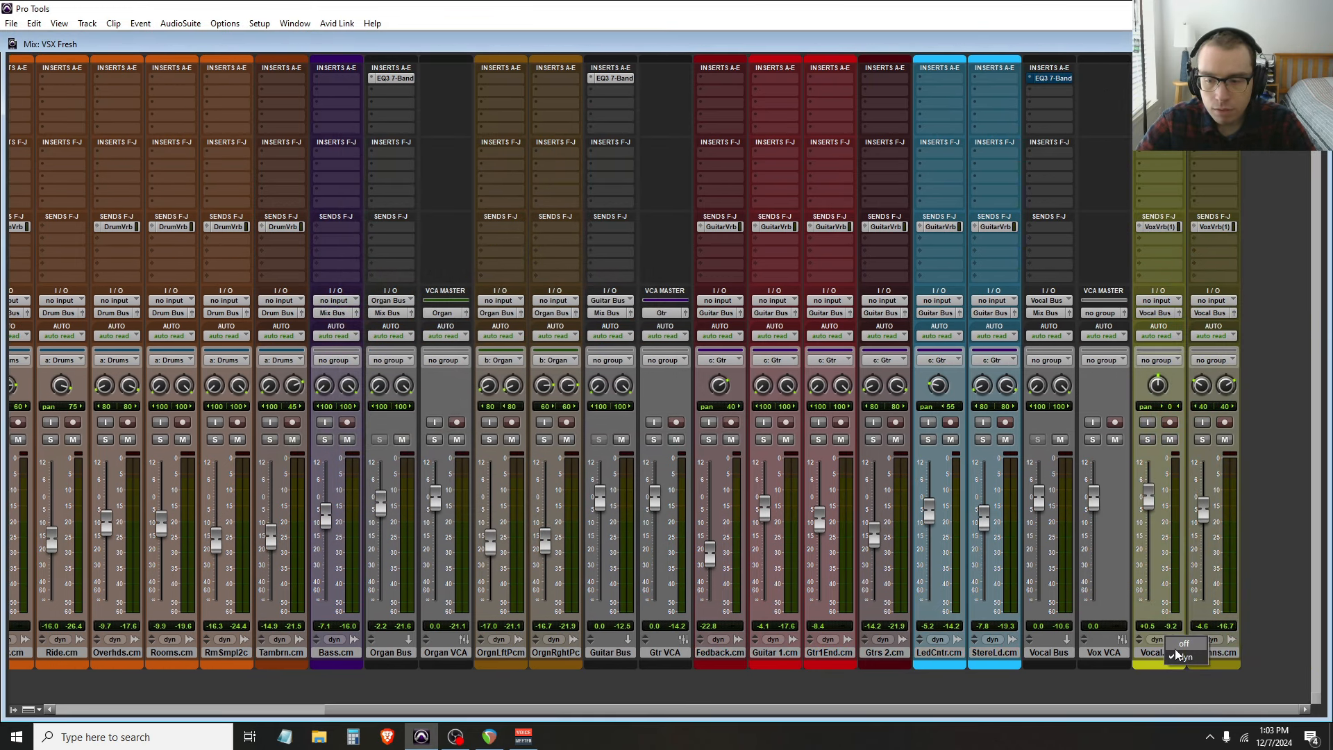
{"action": "left_click", "coordinate": [1156, 653]}
{"action": "left_click", "coordinate": [1214, 653], "text": "shift"}
{"action": "key", "text": "ctrl+g"}
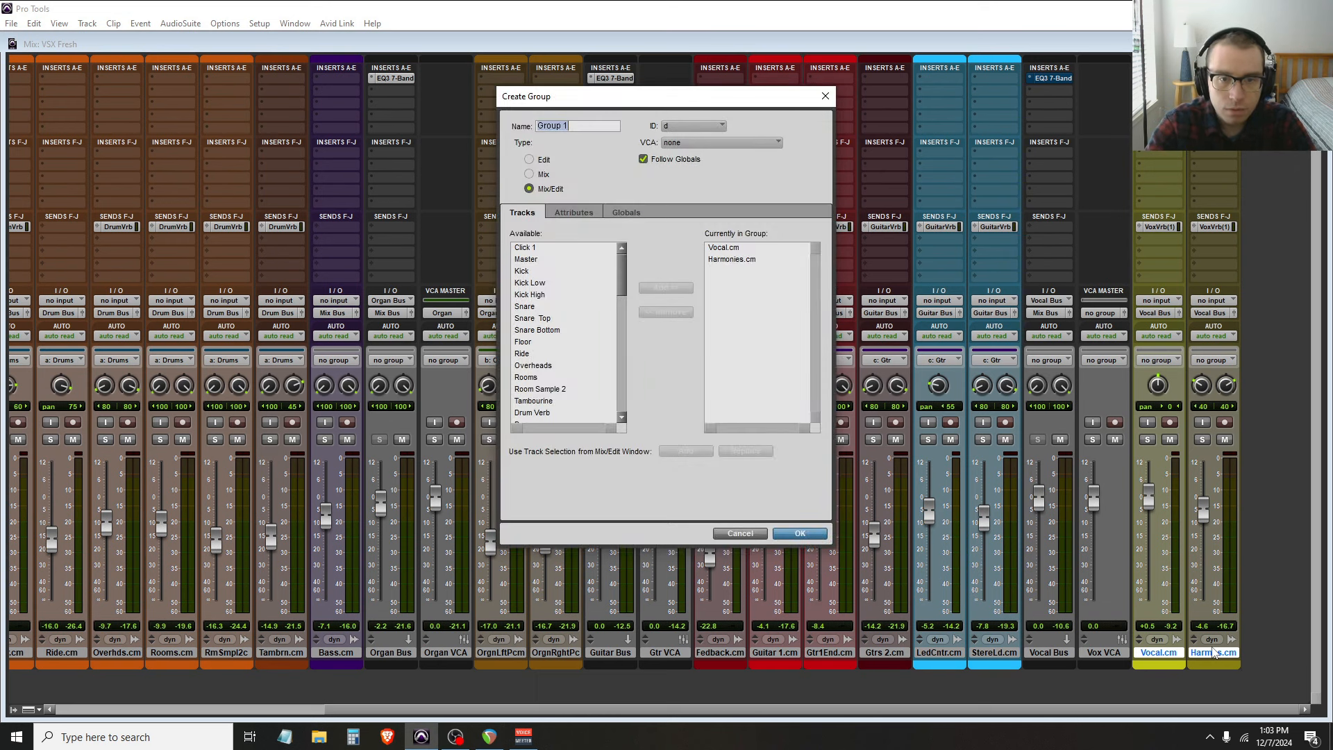
{"action": "type", "text": "Vox"}
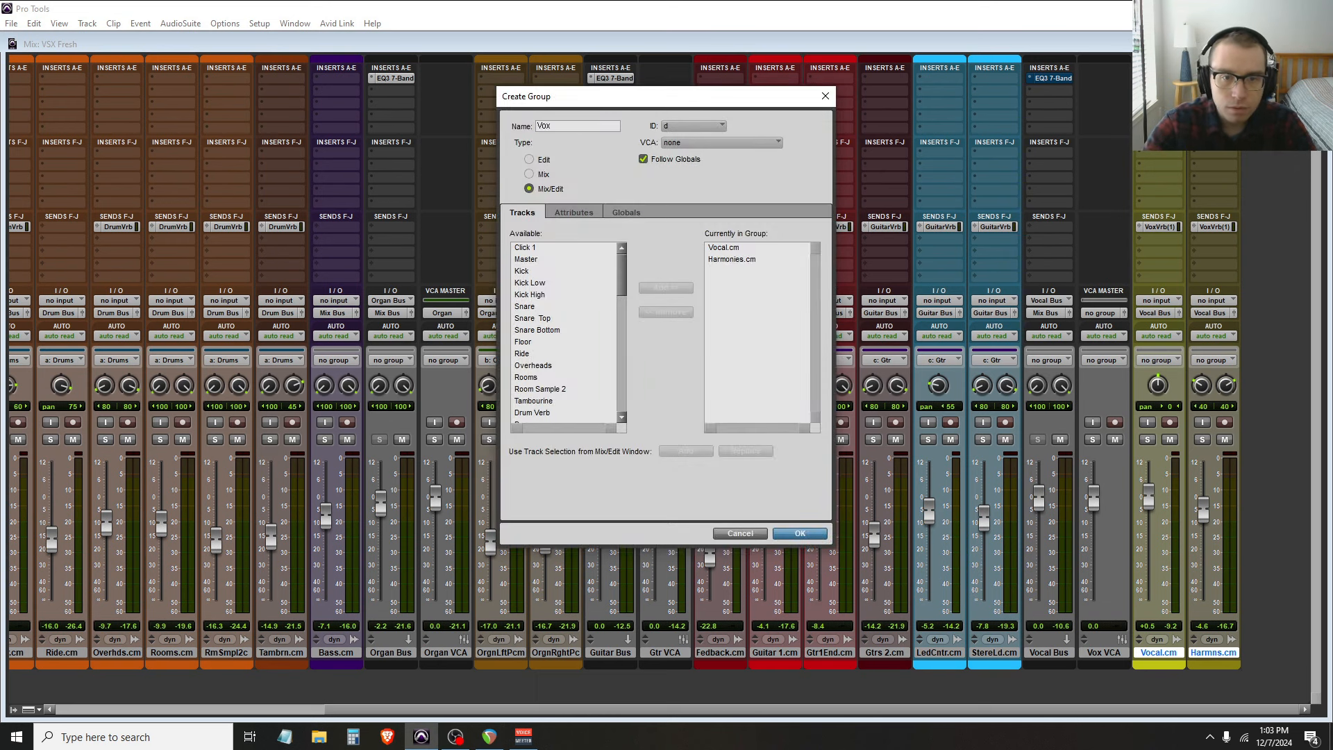
{"action": "left_click", "coordinate": [529, 174]}
{"action": "left_click", "coordinate": [752, 143]}
{"action": "left_click", "coordinate": [767, 206]}
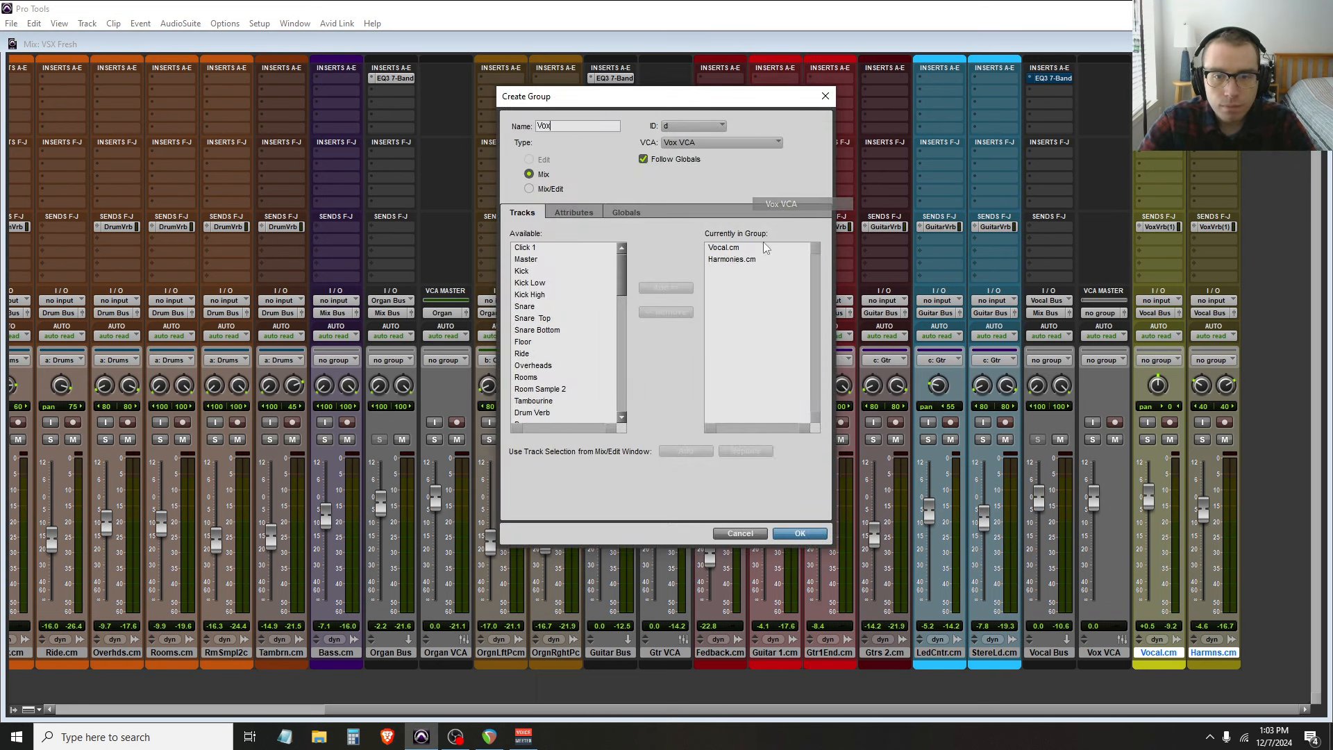
{"action": "left_click", "coordinate": [799, 534]}
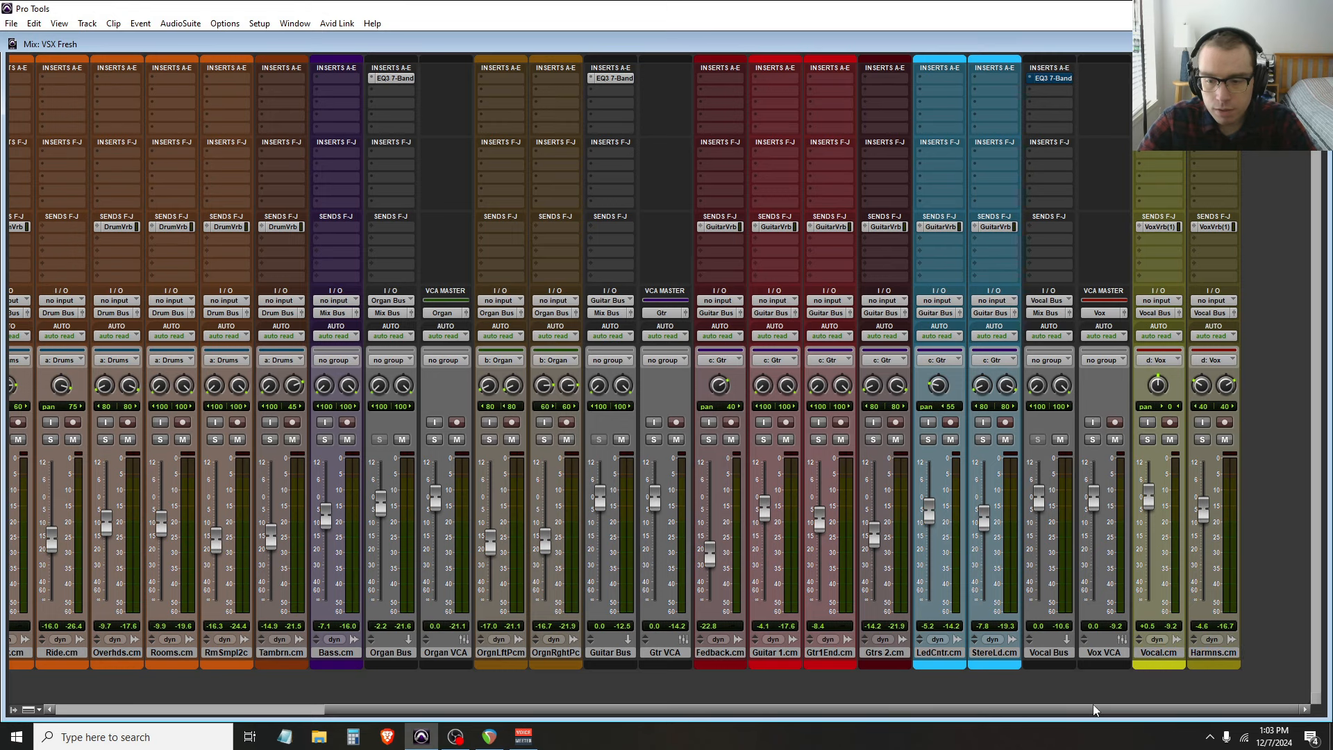
Play the session and try the solos of the Organ VCA and Gtr VCA and of individual organ and guitar tracks
{"action": "left_click_drag", "start_coordinate": [1093, 708], "coordinate": [819, 705]}
{"action": "key", "text": "space"}
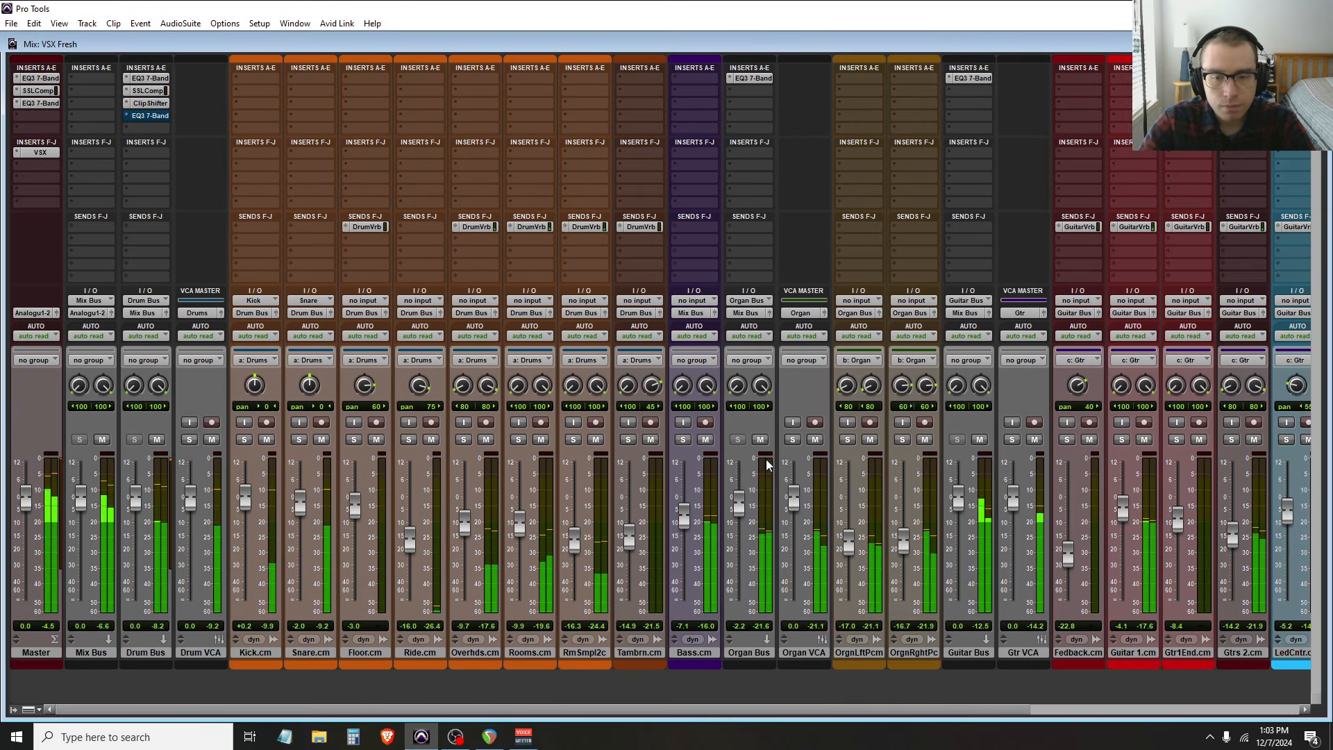
{"action": "left_click", "coordinate": [793, 440]}
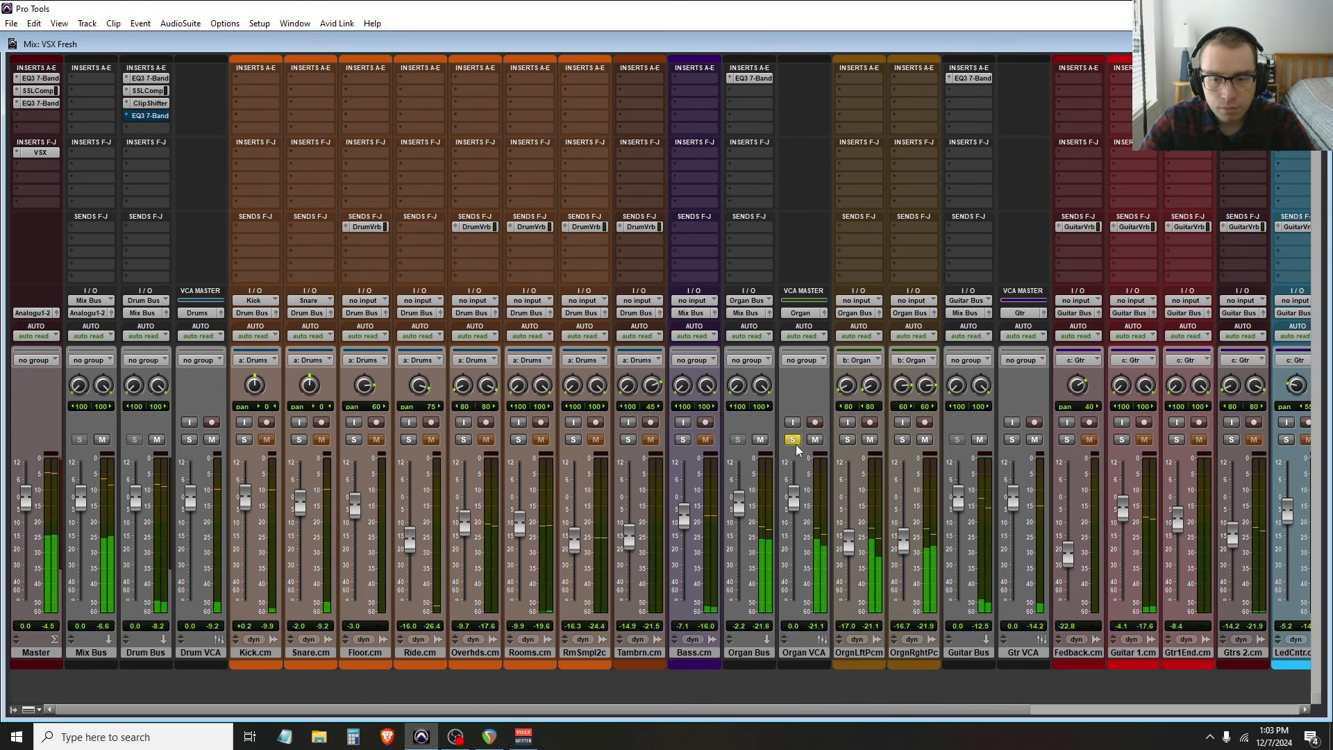
{"action": "left_click", "coordinate": [793, 441]}
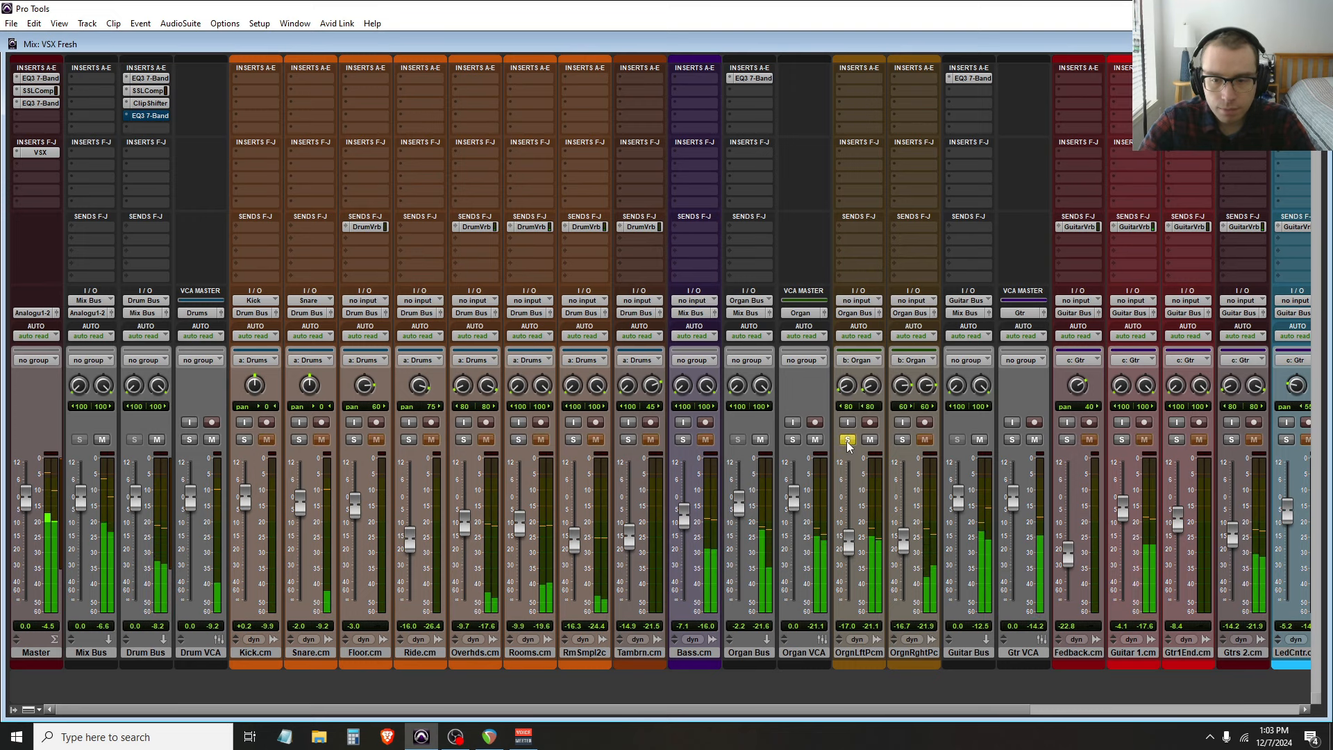
{"action": "left_click", "coordinate": [1018, 440]}
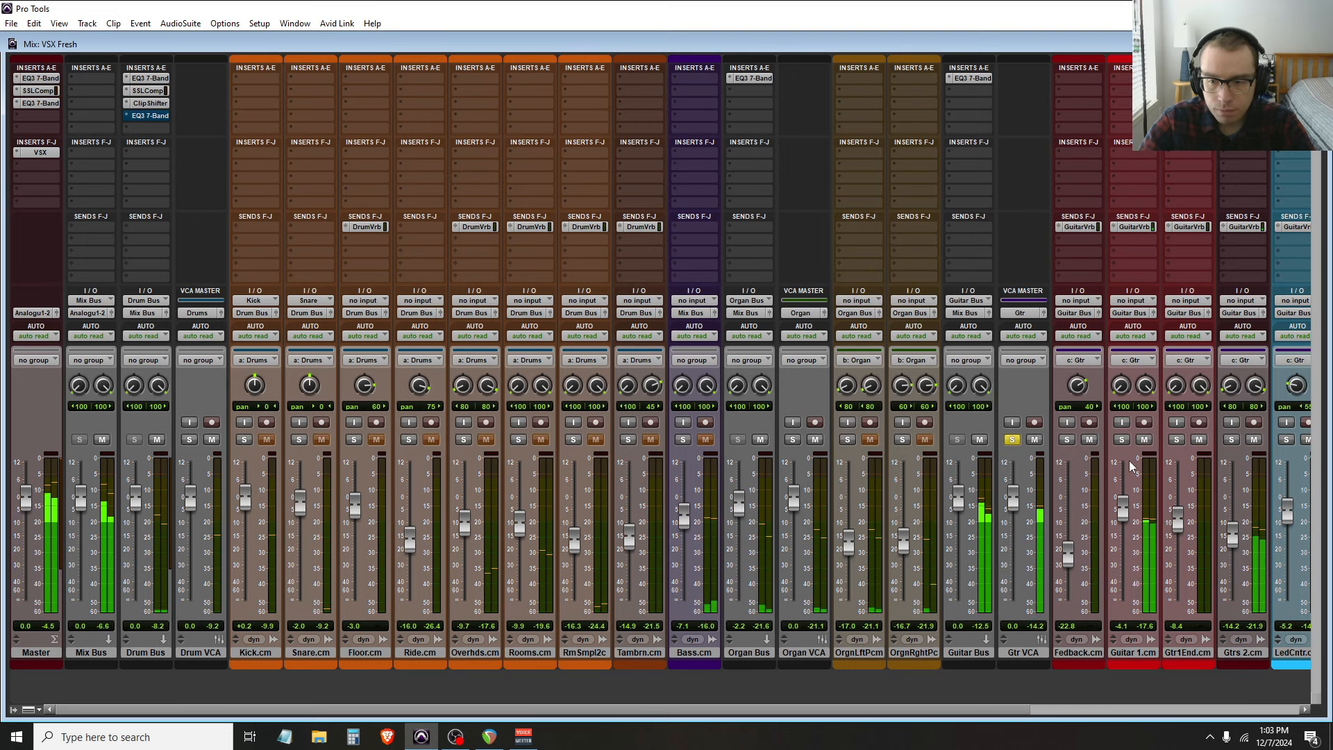
{"action": "left_click", "coordinate": [1018, 441]}
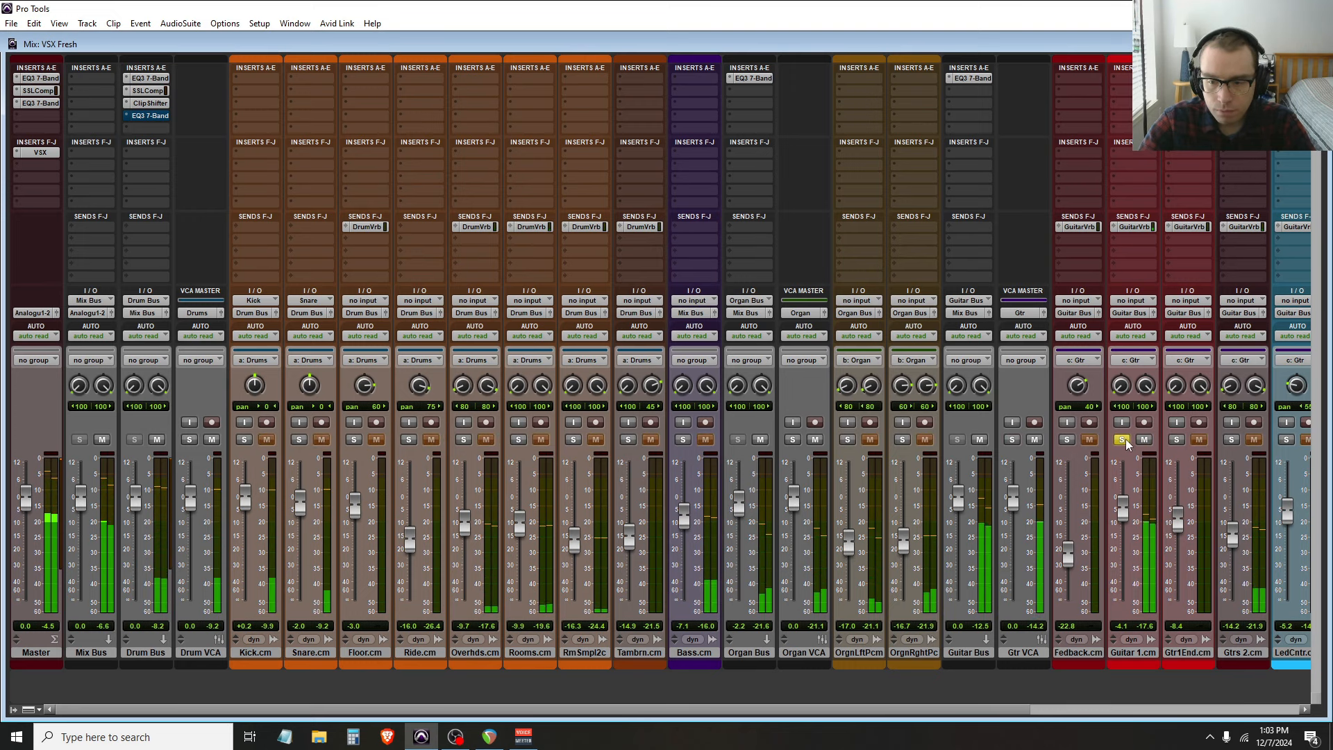
Try the solos of the Vox VCA and the individual Vocal.cm track during playback, and clear both
{"action": "scroll", "coordinate": [1149, 609], "scroll_direction": "right", "scroll_amount": 5}
{"action": "left_click", "coordinate": [1096, 440]}
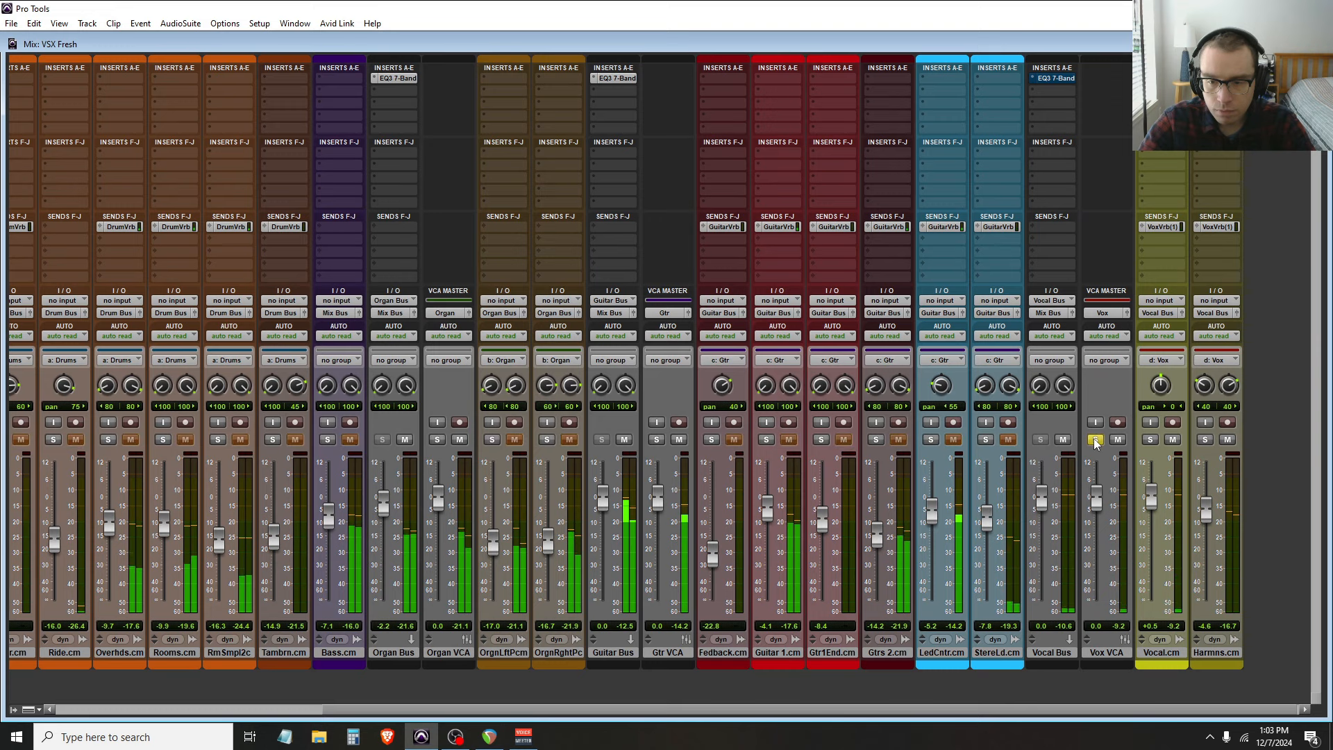
{"action": "left_click", "coordinate": [1095, 440]}
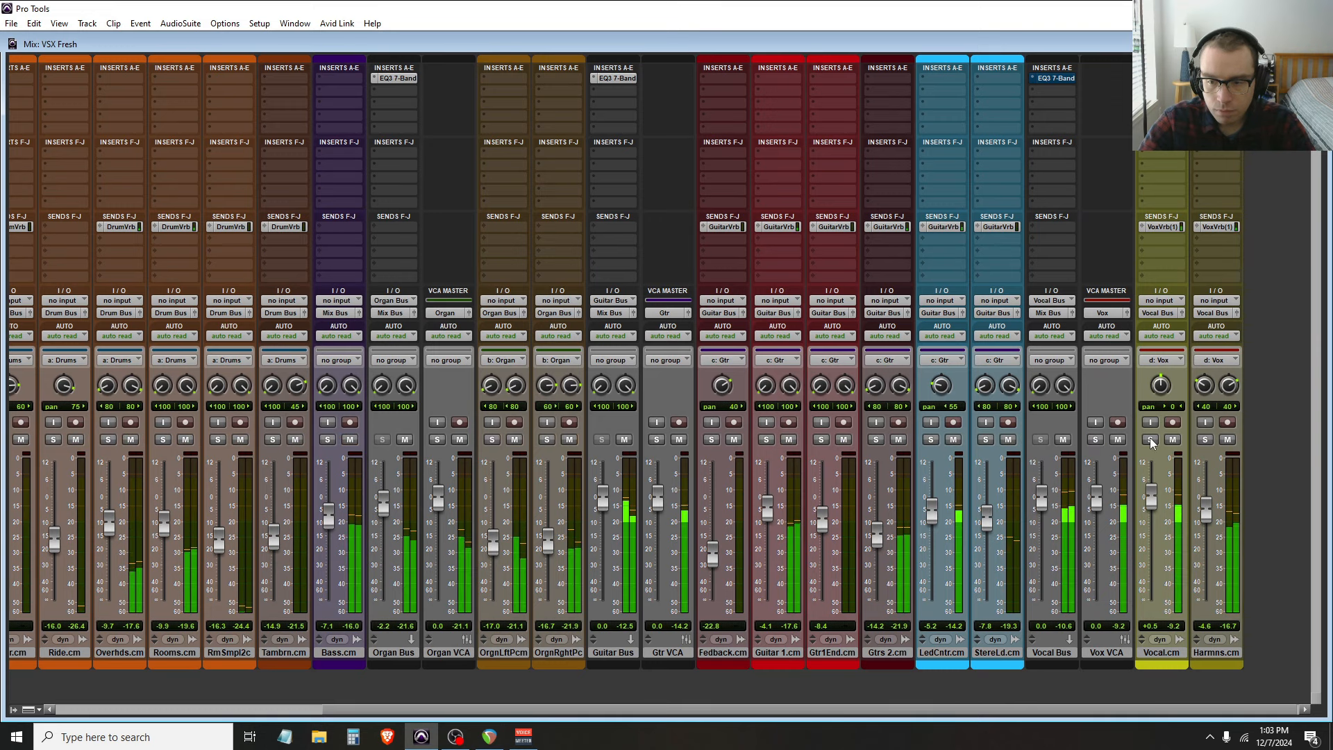
{"action": "left_click", "coordinate": [1150, 440]}
{"action": "left_click", "coordinate": [1150, 441]}
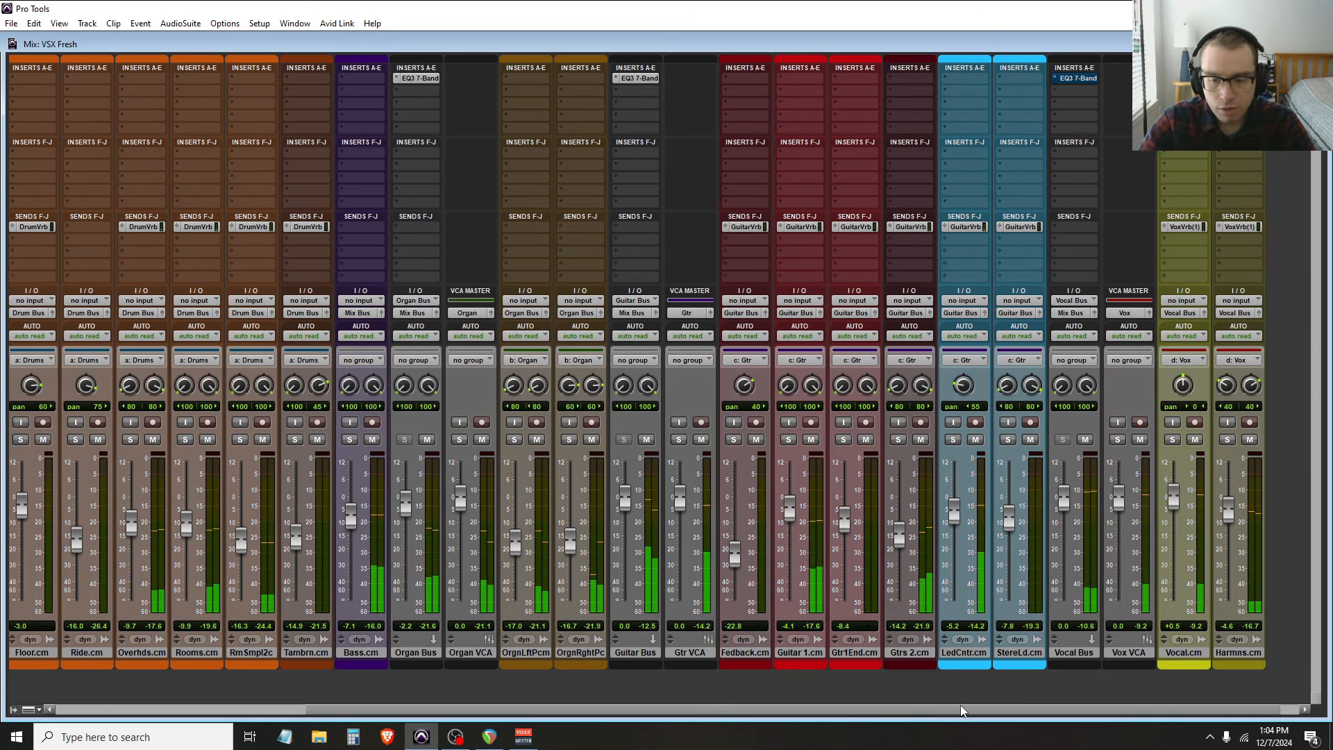
Show the Tracks and Groups lists in the Mix window to review the mix groups, and hide the lists again
{"action": "scroll", "coordinate": [849, 563], "scroll_direction": "left", "scroll_amount": 5}
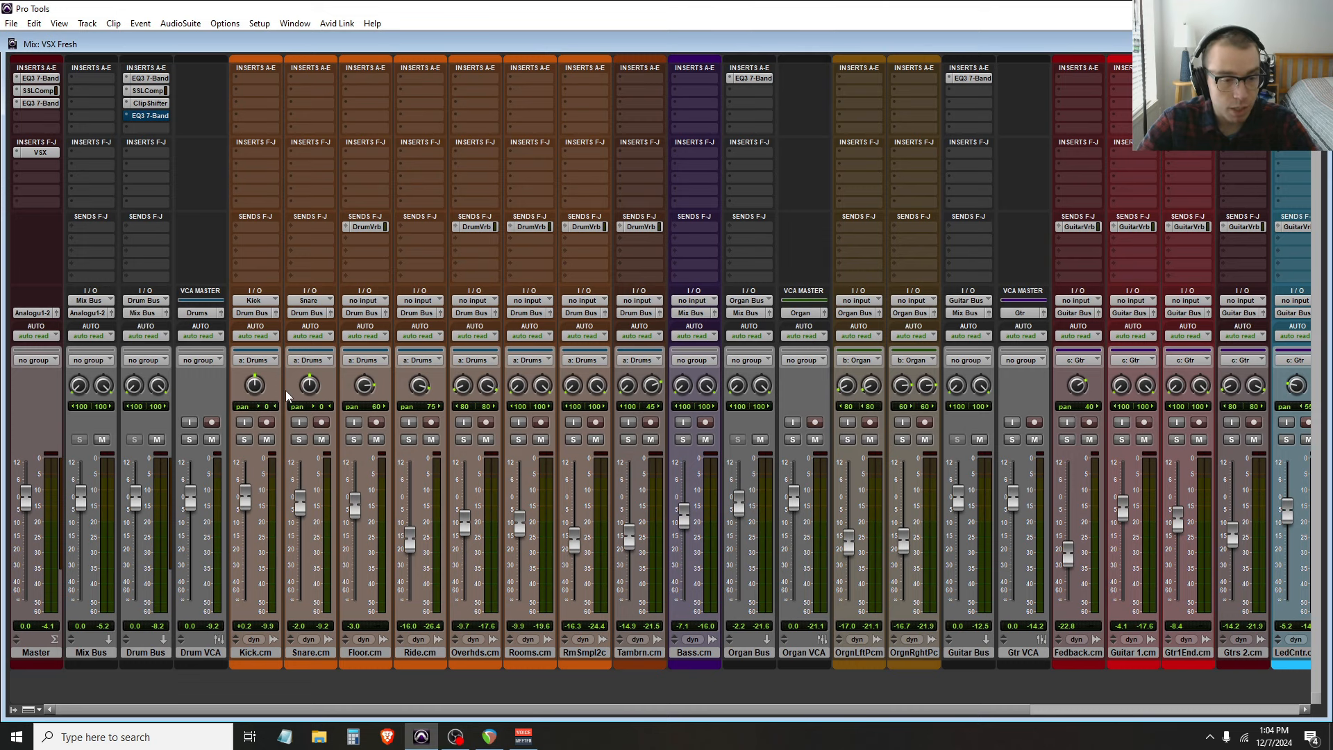
{"action": "left_click", "coordinate": [12, 708]}
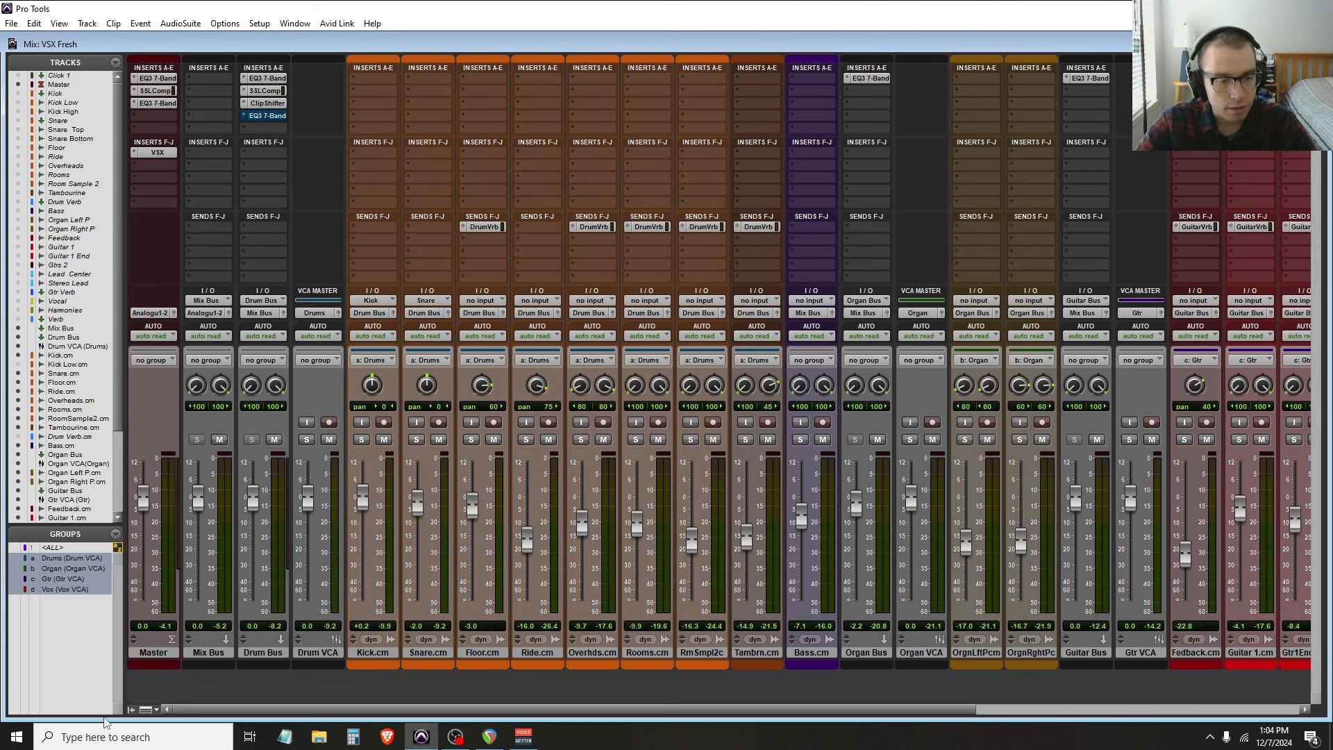
{"action": "left_click", "coordinate": [132, 717]}
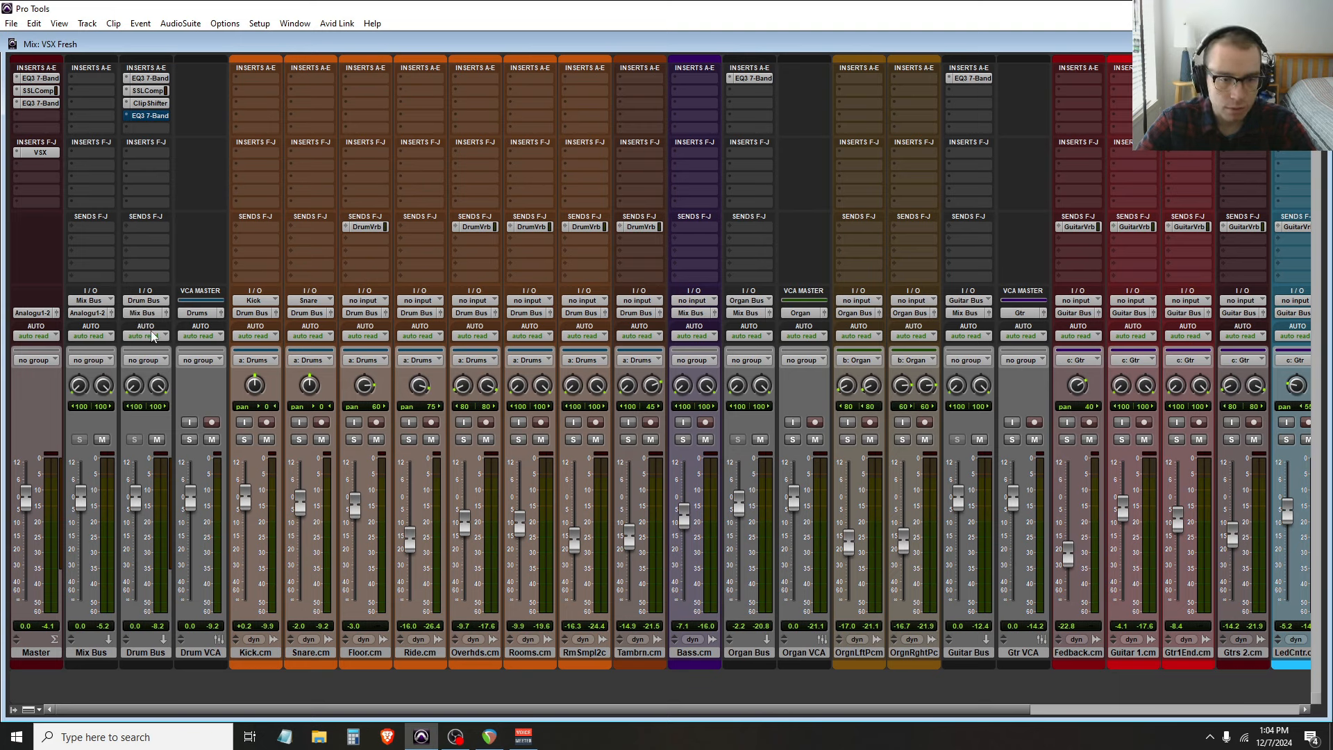
Modify the Drums group to remove Tambourine.cm from it, and hide the Tracks and Groups lists
{"action": "left_click", "coordinate": [14, 709]}
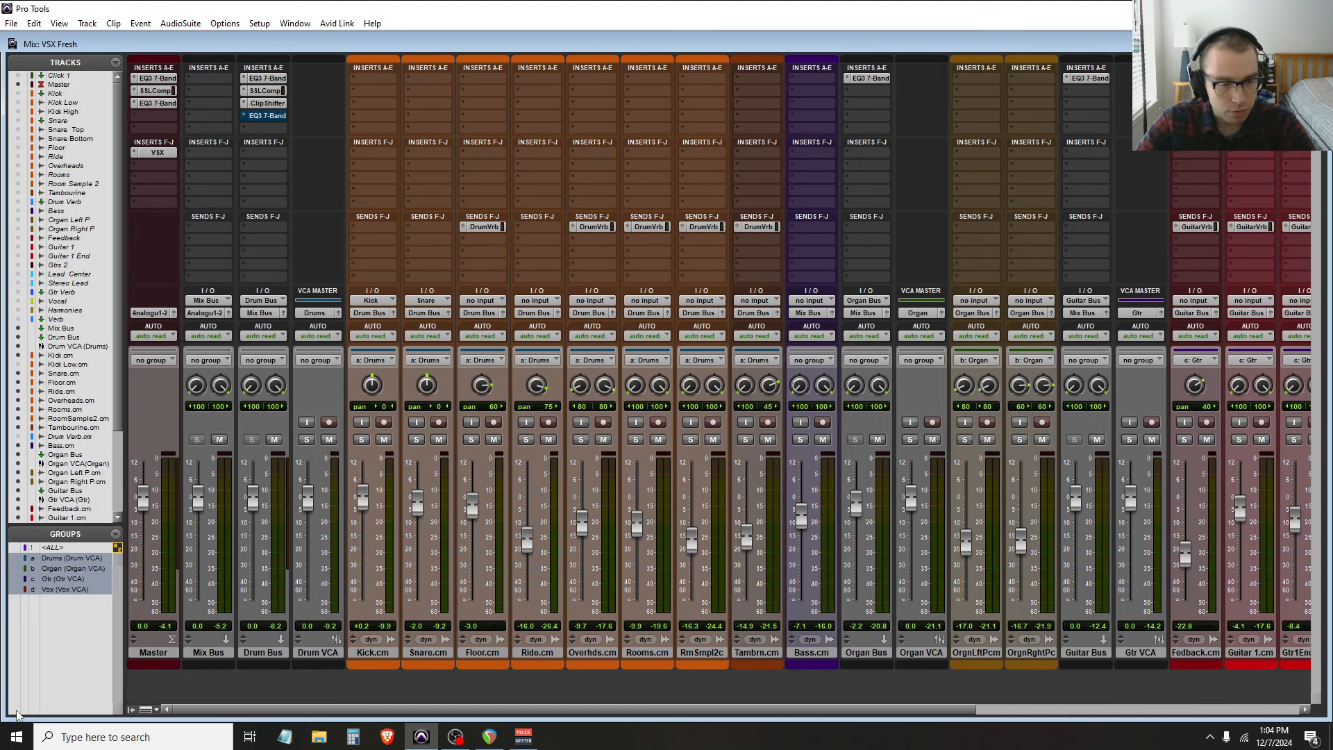
{"action": "right_click", "coordinate": [72, 564]}
{"action": "left_click", "coordinate": [94, 592]}
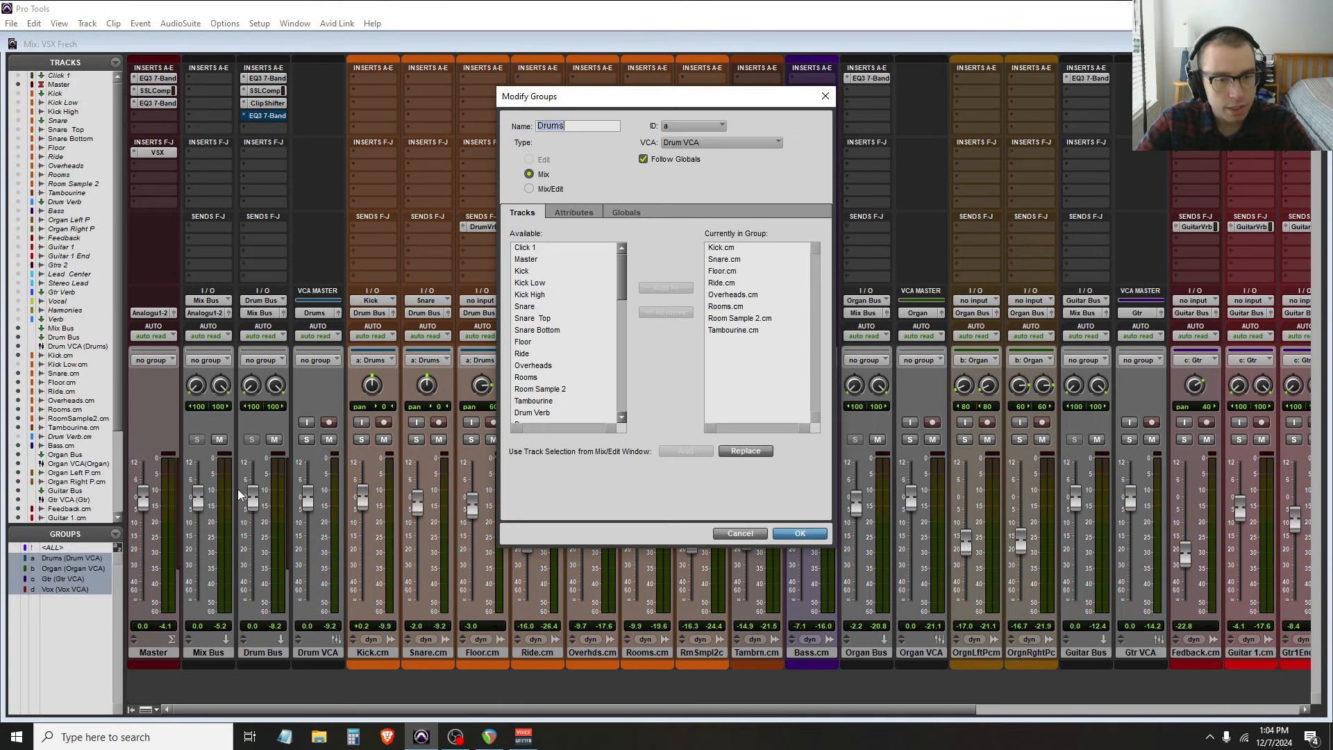
{"action": "mouse_move", "coordinate": [621, 290]}
{"action": "left_mouse_down"}
{"action": "mouse_move", "coordinate": [623, 354]}
{"action": "mouse_move", "coordinate": [622, 284]}
{"action": "left_mouse_up"}
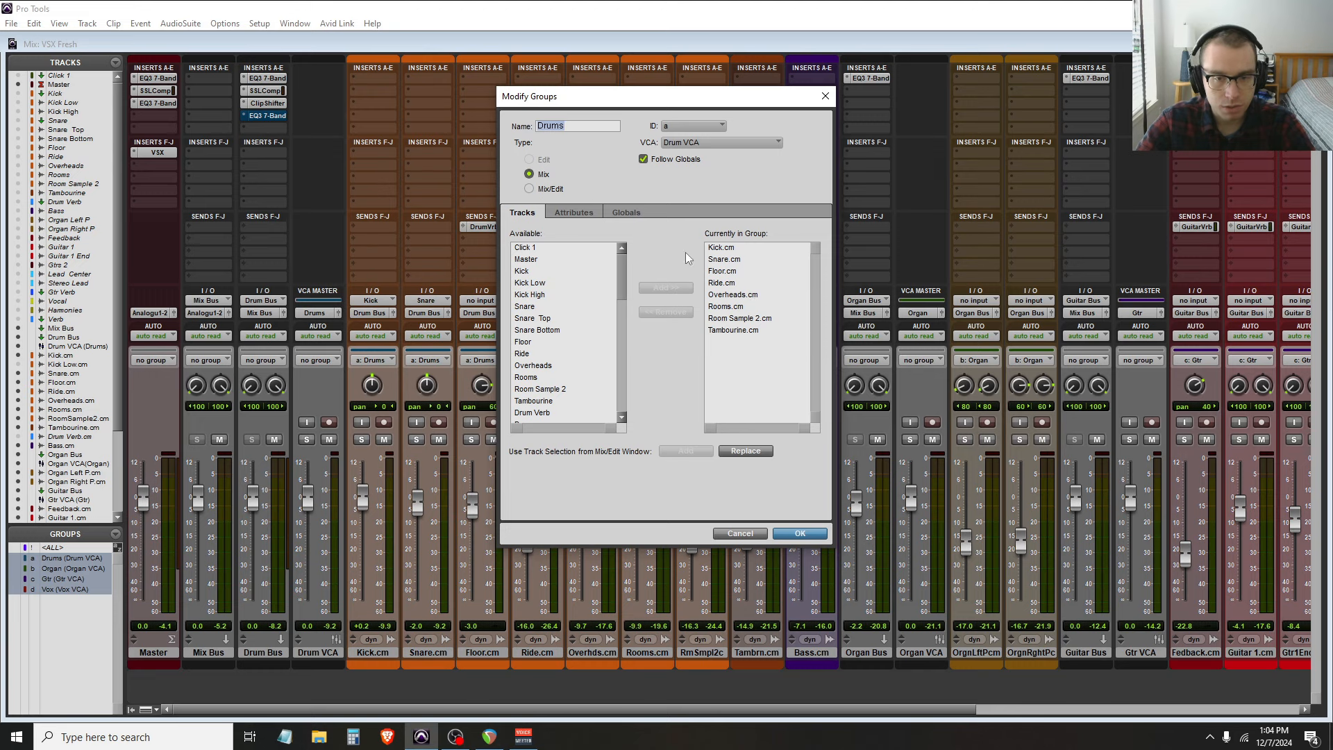
{"action": "left_click", "coordinate": [734, 330]}
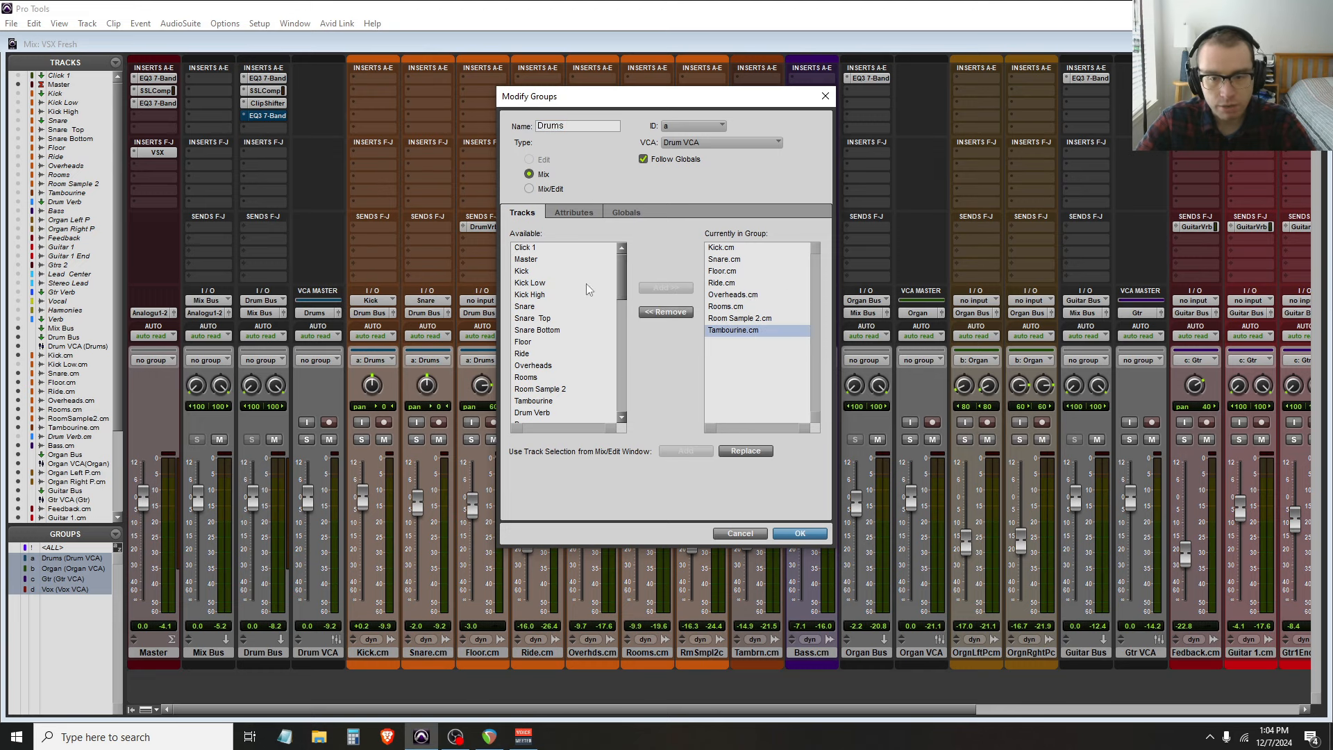
{"action": "left_click", "coordinate": [684, 312]}
{"action": "left_click", "coordinate": [818, 534]}
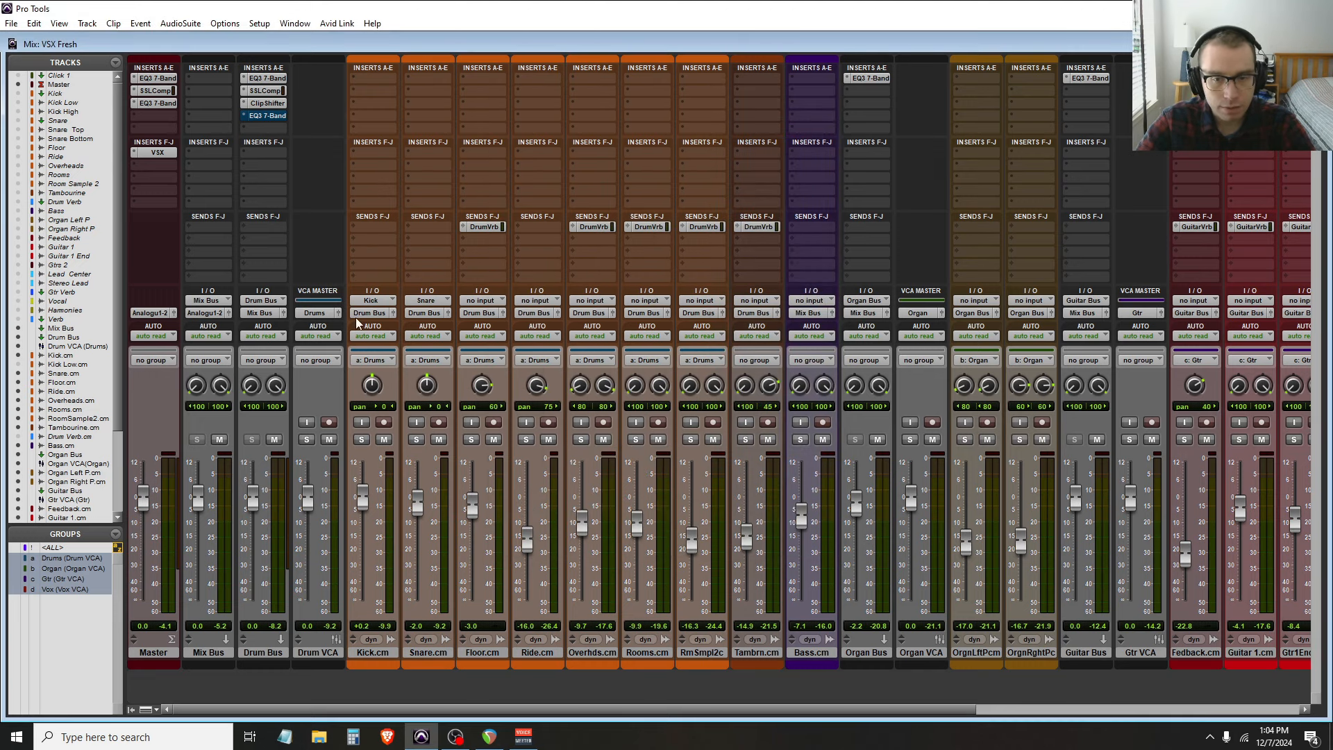
{"action": "left_click", "coordinate": [131, 710]}
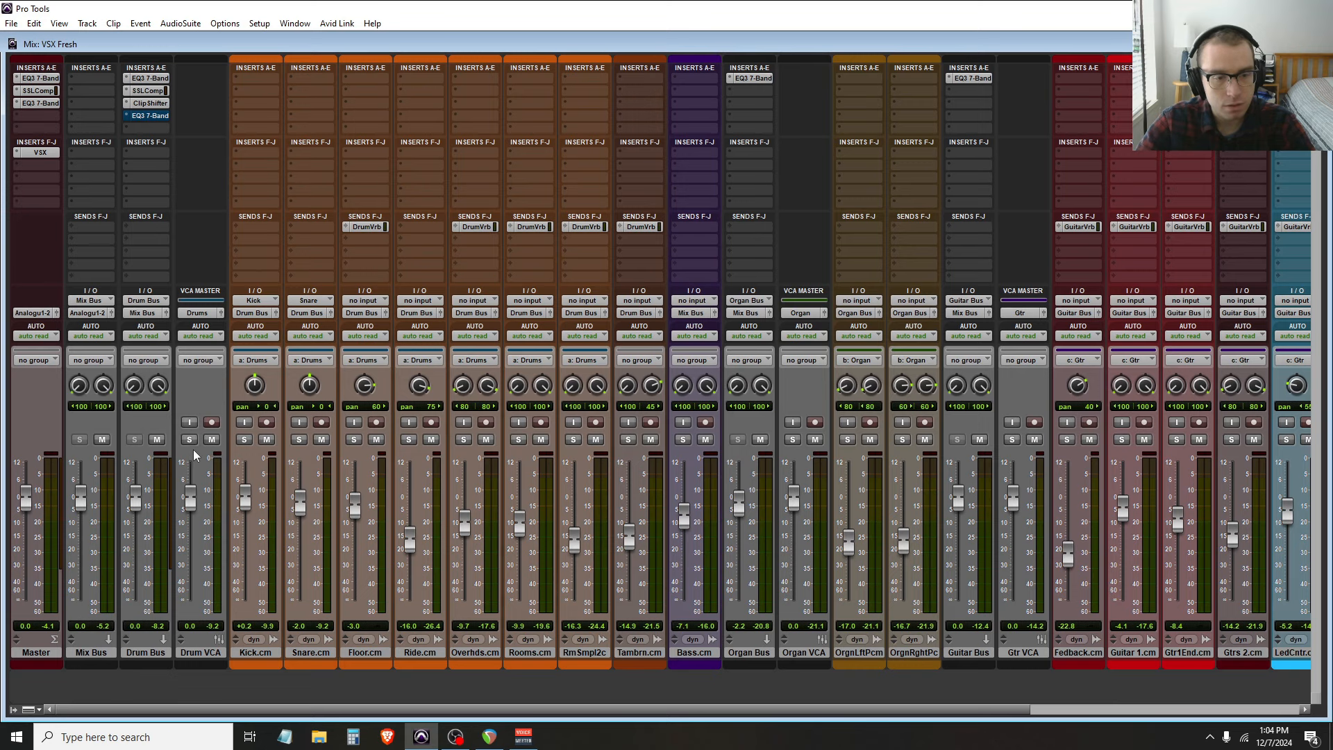
Play the session and, in the Edit window, move the playback position to bar 50 at the start of Verse 4
{"action": "key", "text": "space"}
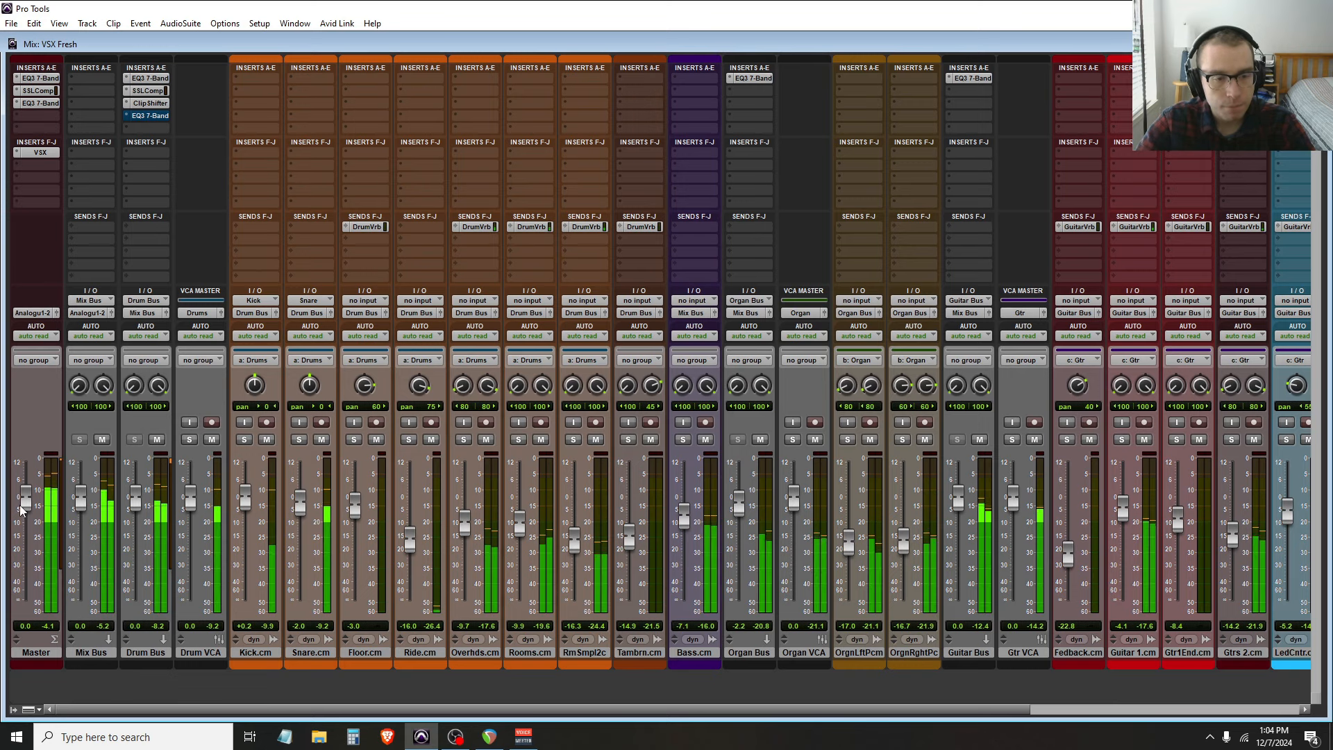
{"action": "key", "text": "ctrl+equal"}
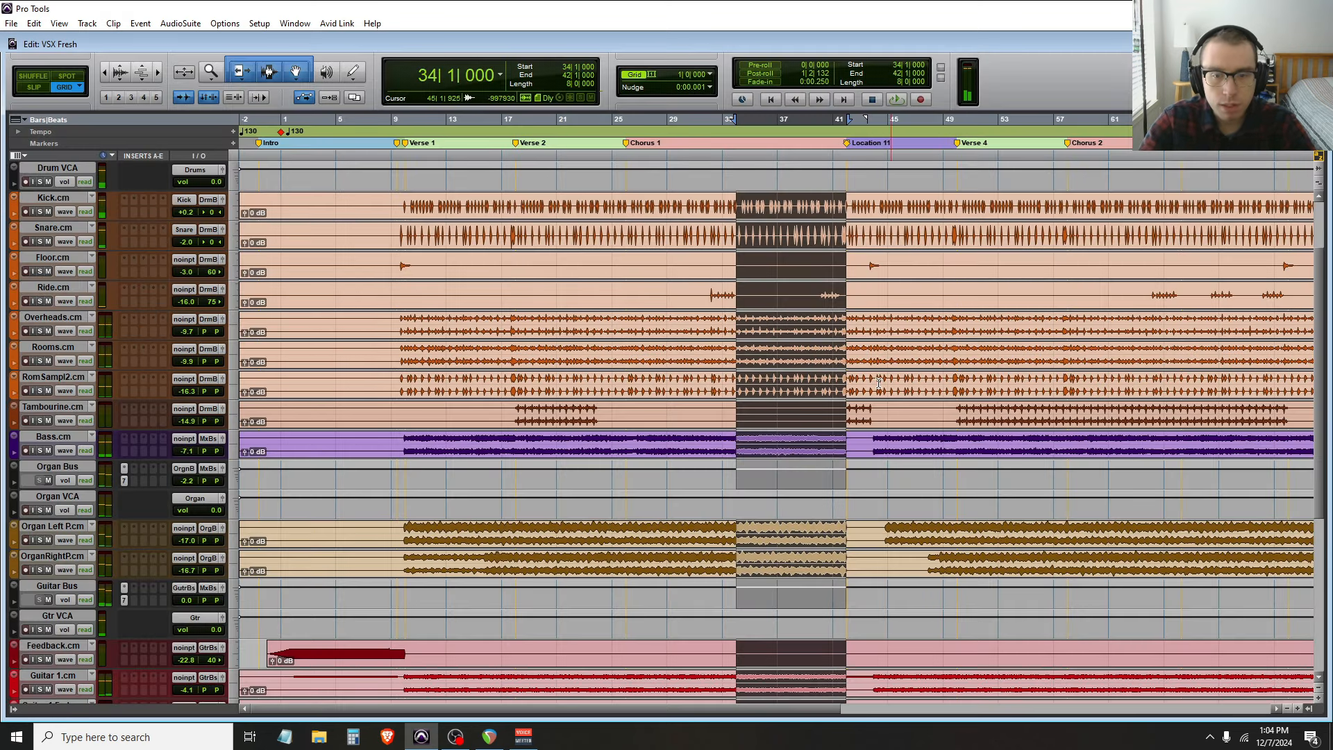
{"action": "key", "text": "Return"}
{"action": "left_click", "coordinate": [947, 410]}
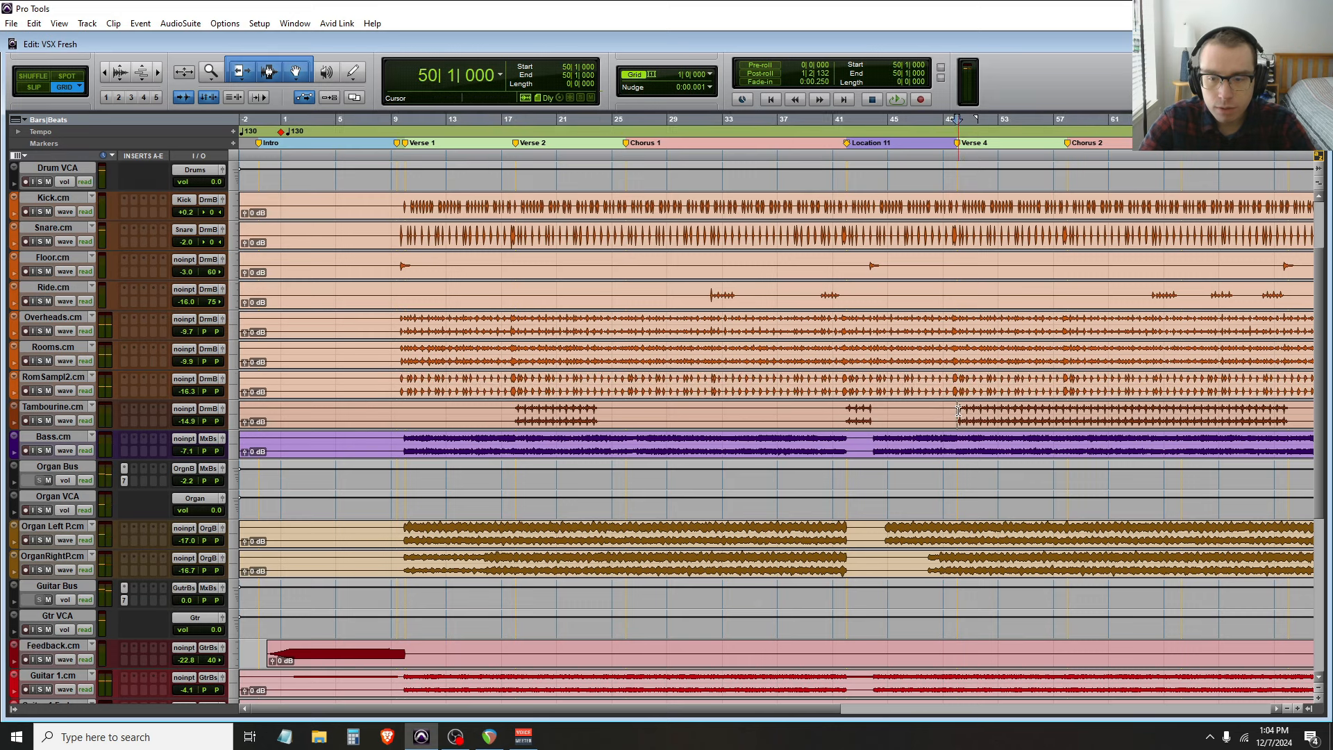
Play the session from Verse 4 and solo the Drum VCA in the Mix window to check the Tambourine.cm track
{"action": "key", "text": "space"}
{"action": "key", "text": "ctrl+equal"}
{"action": "left_click", "coordinate": [189, 440]}
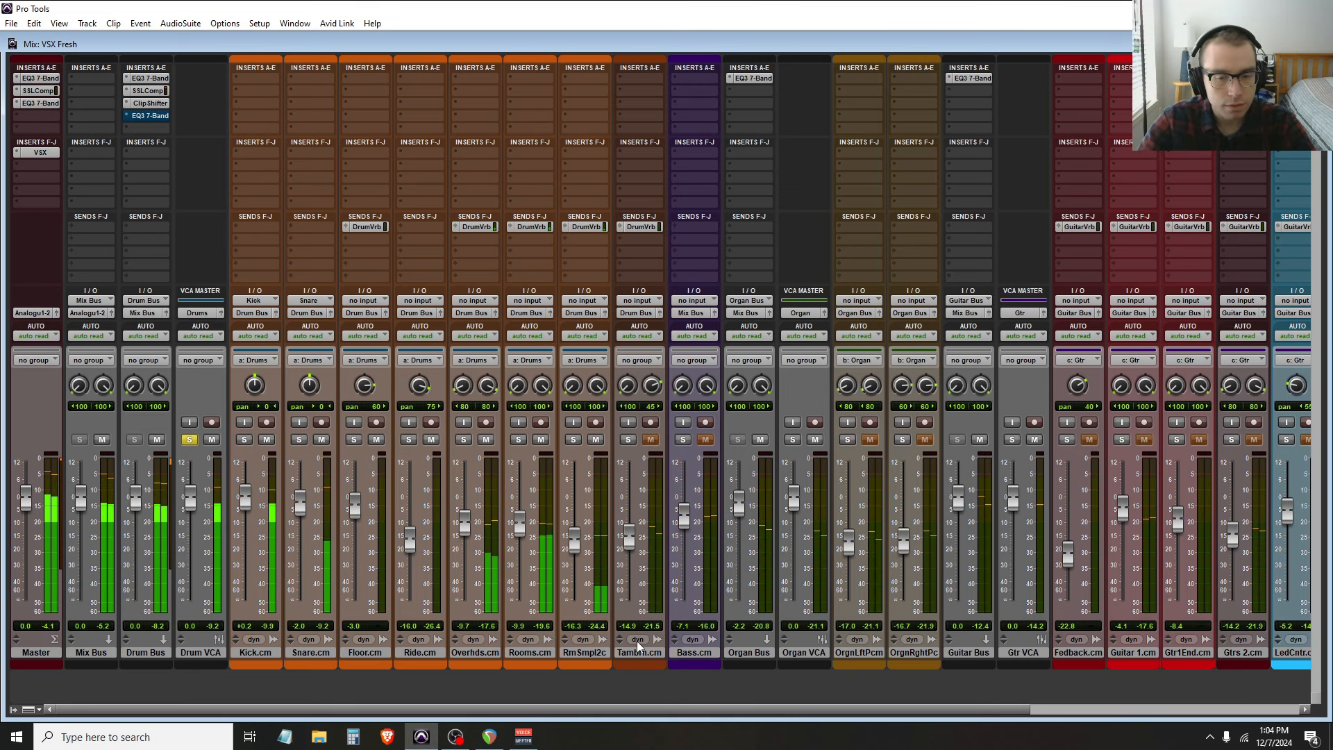
Show the Tracks and Groups lists and modify the Drums group to add the Tambourine track
{"action": "left_click", "coordinate": [14, 709]}
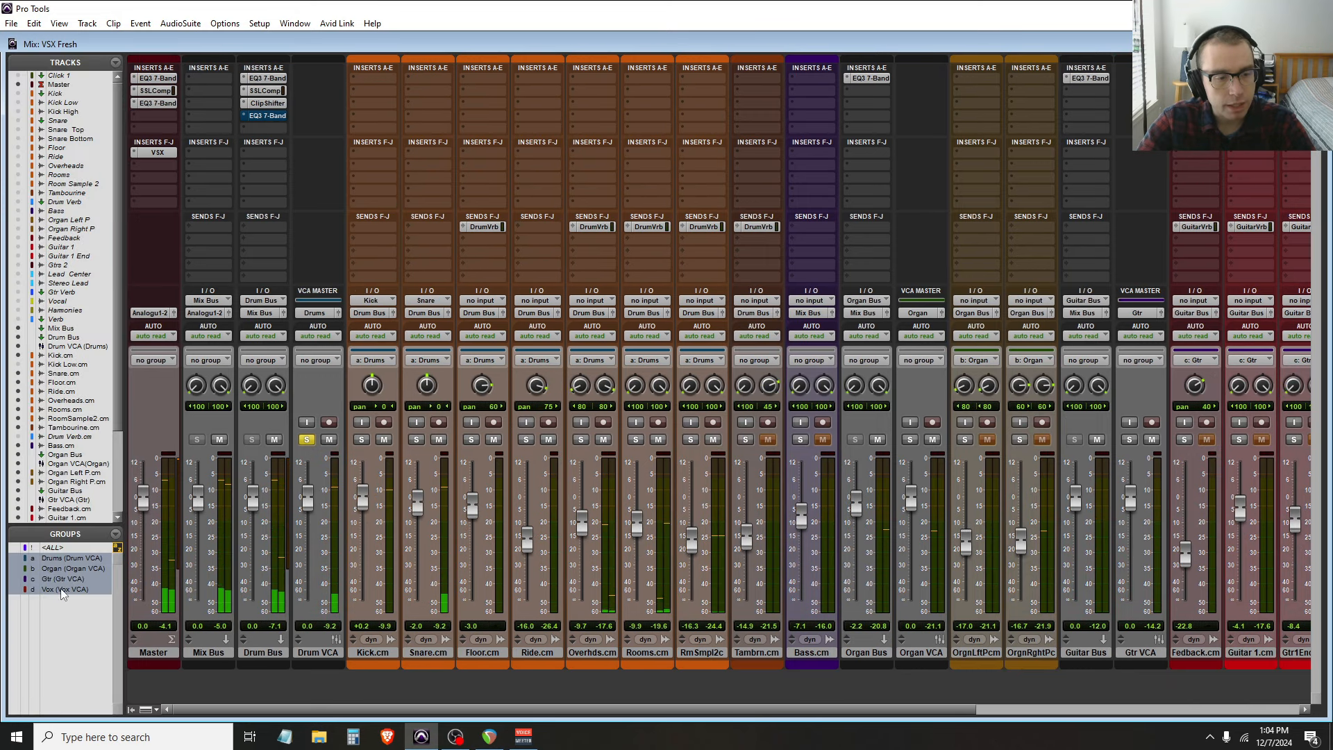
{"action": "right_click", "coordinate": [65, 559]}
{"action": "left_click", "coordinate": [94, 593]}
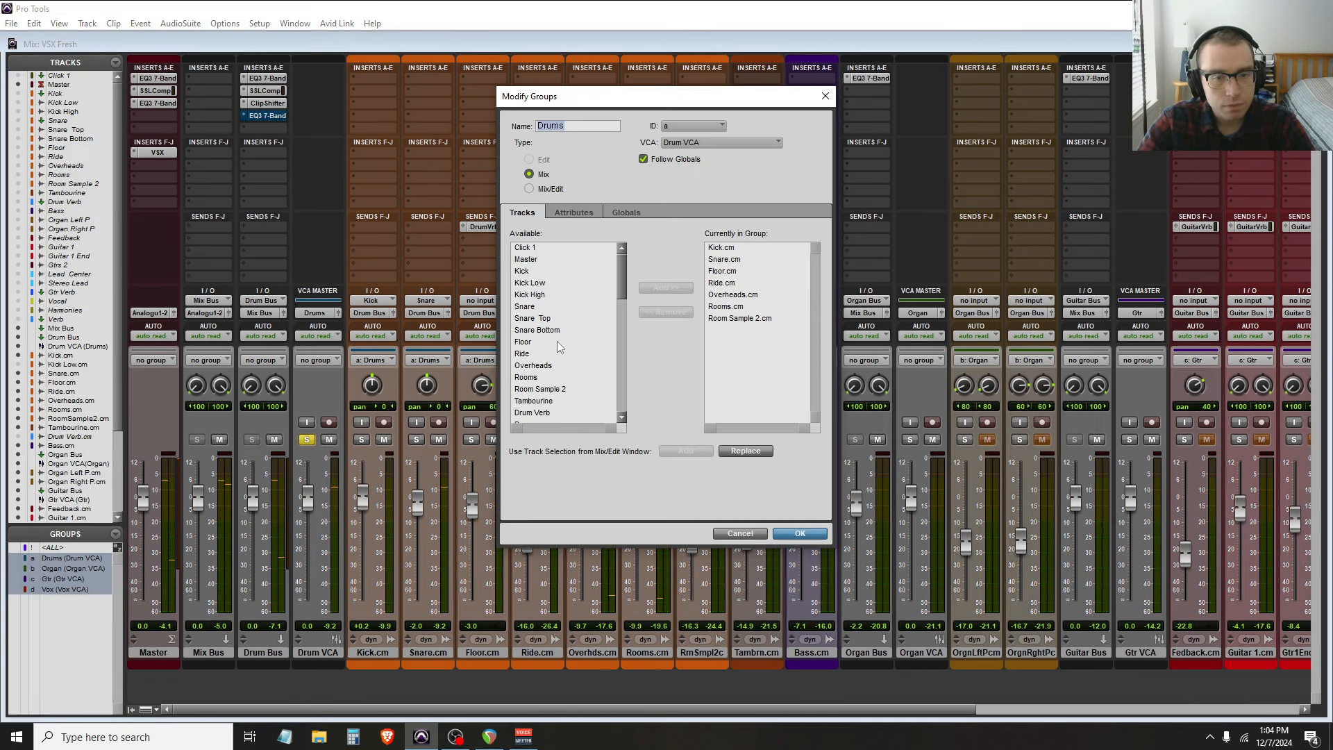
{"action": "left_click", "coordinate": [544, 404]}
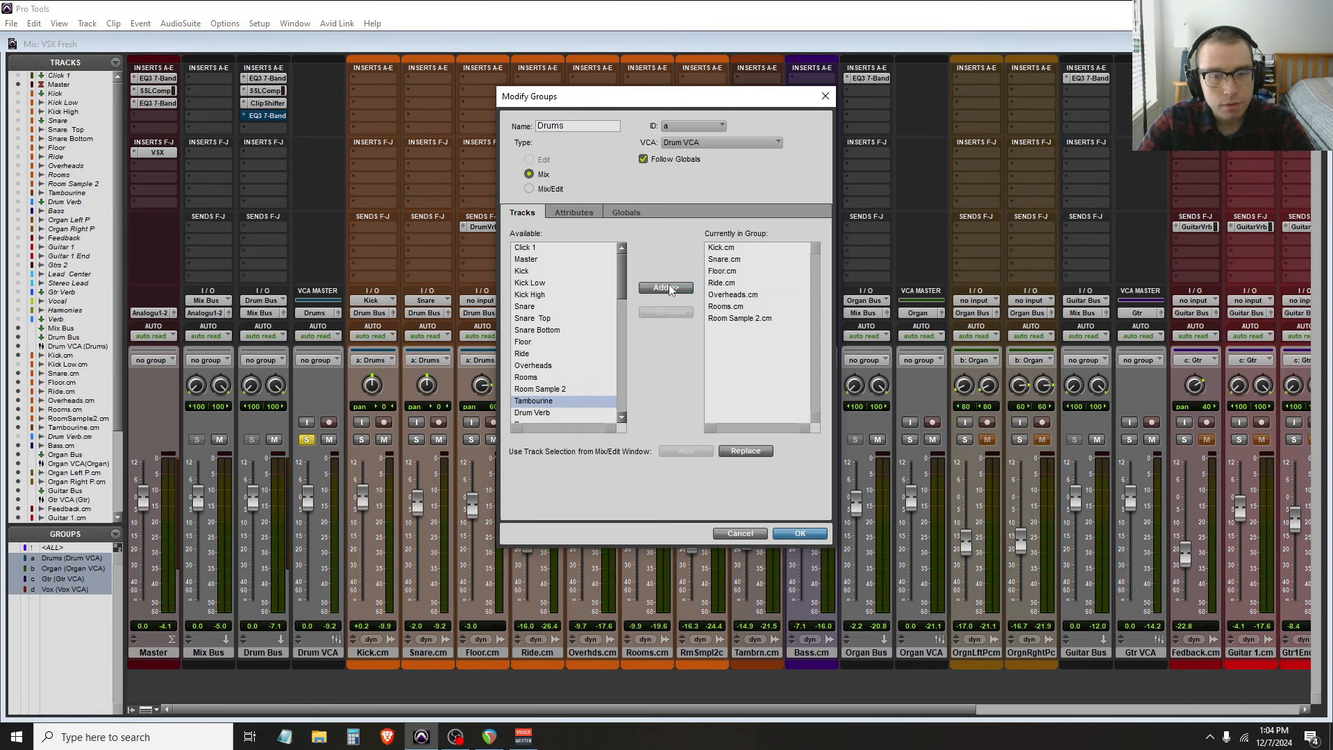
{"action": "left_click", "coordinate": [669, 285]}
{"action": "left_click", "coordinate": [795, 537]}
Stop playback, clear the Drum VCA's solo, and hide the Tracks and Groups lists
{"action": "key", "text": "space"}
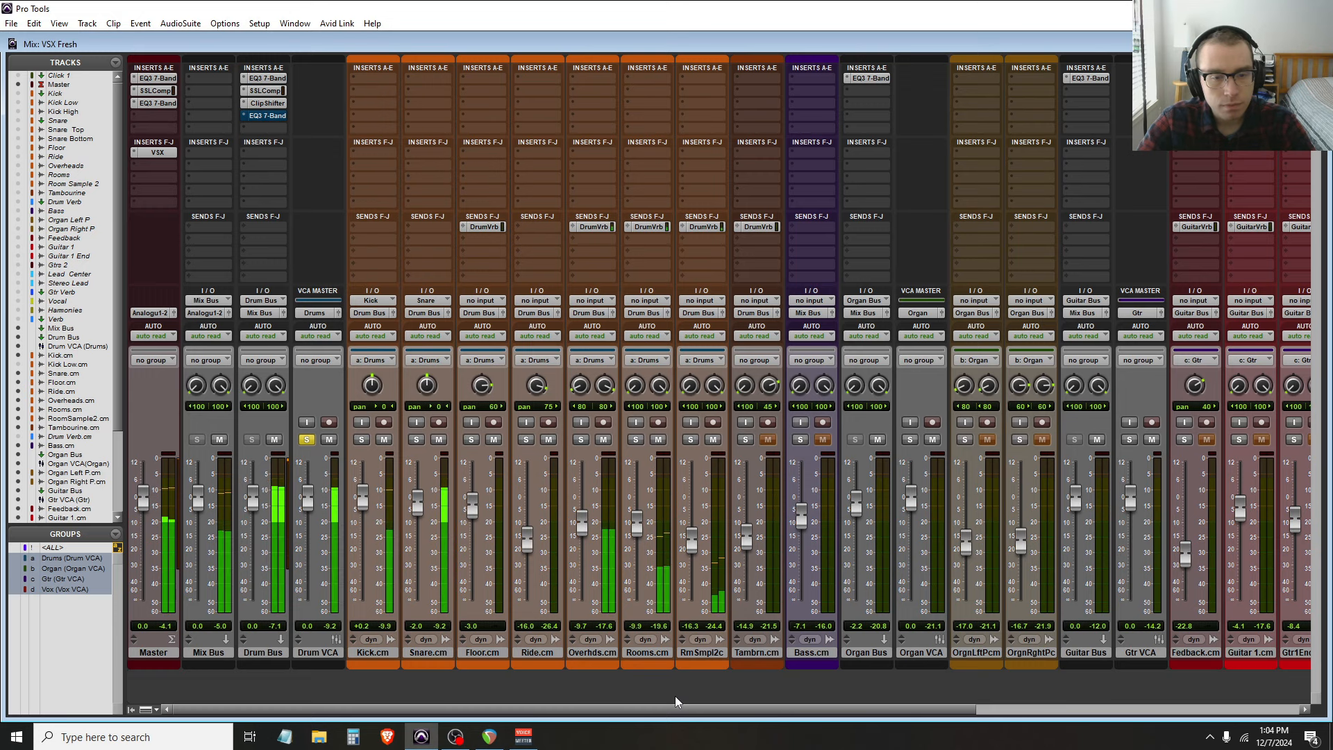
{"action": "key", "text": "space"}
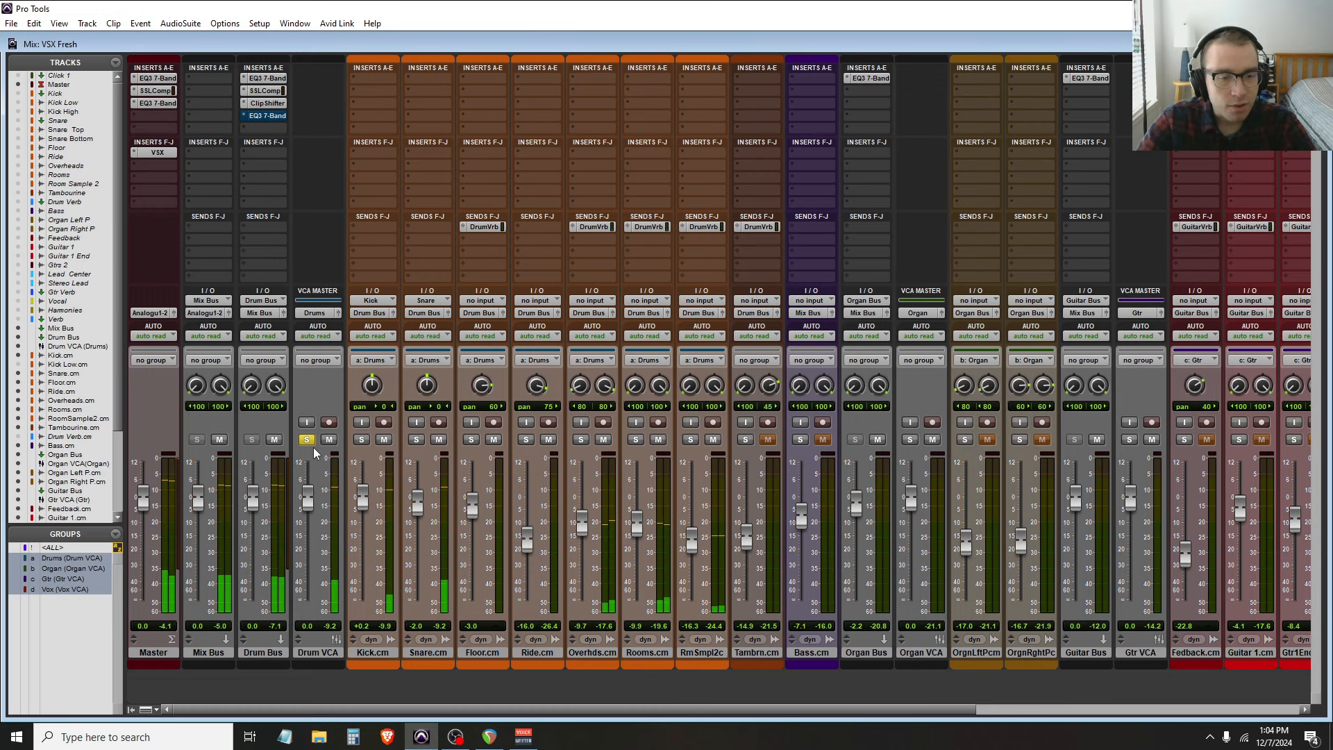
{"action": "left_click", "coordinate": [307, 440]}
{"action": "left_click", "coordinate": [130, 709]}
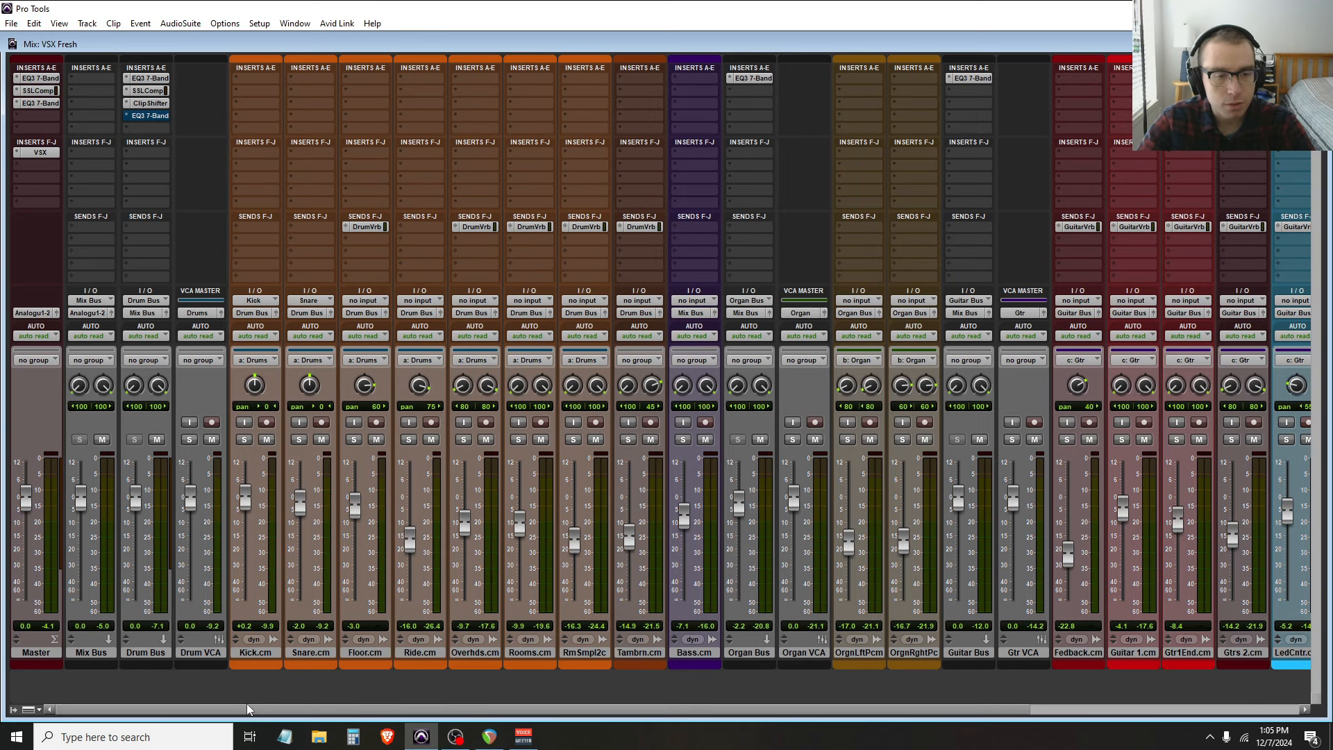
Open the VSX plug-in on the Master track to view its room and speaker settings, and close it
{"action": "left_click_drag", "start_coordinate": [247, 702], "coordinate": [96, 696]}
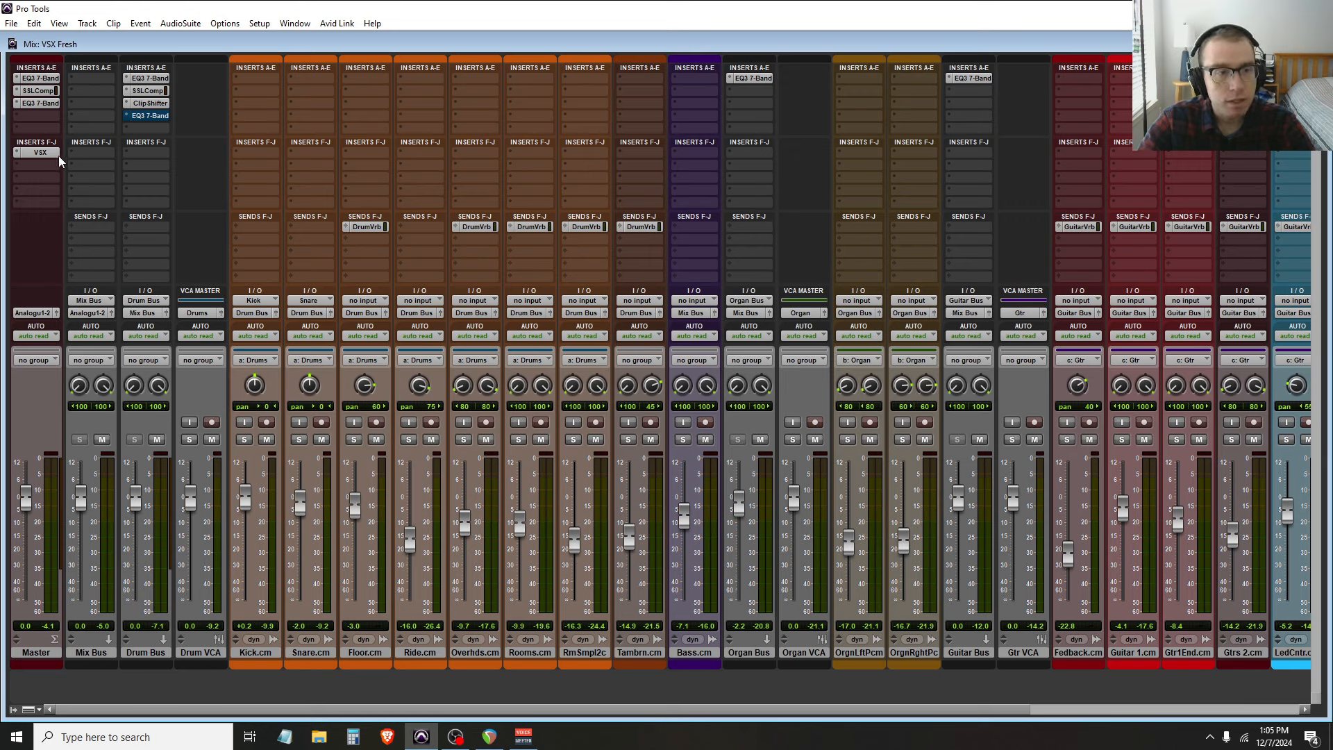
{"action": "left_click", "coordinate": [39, 152]}
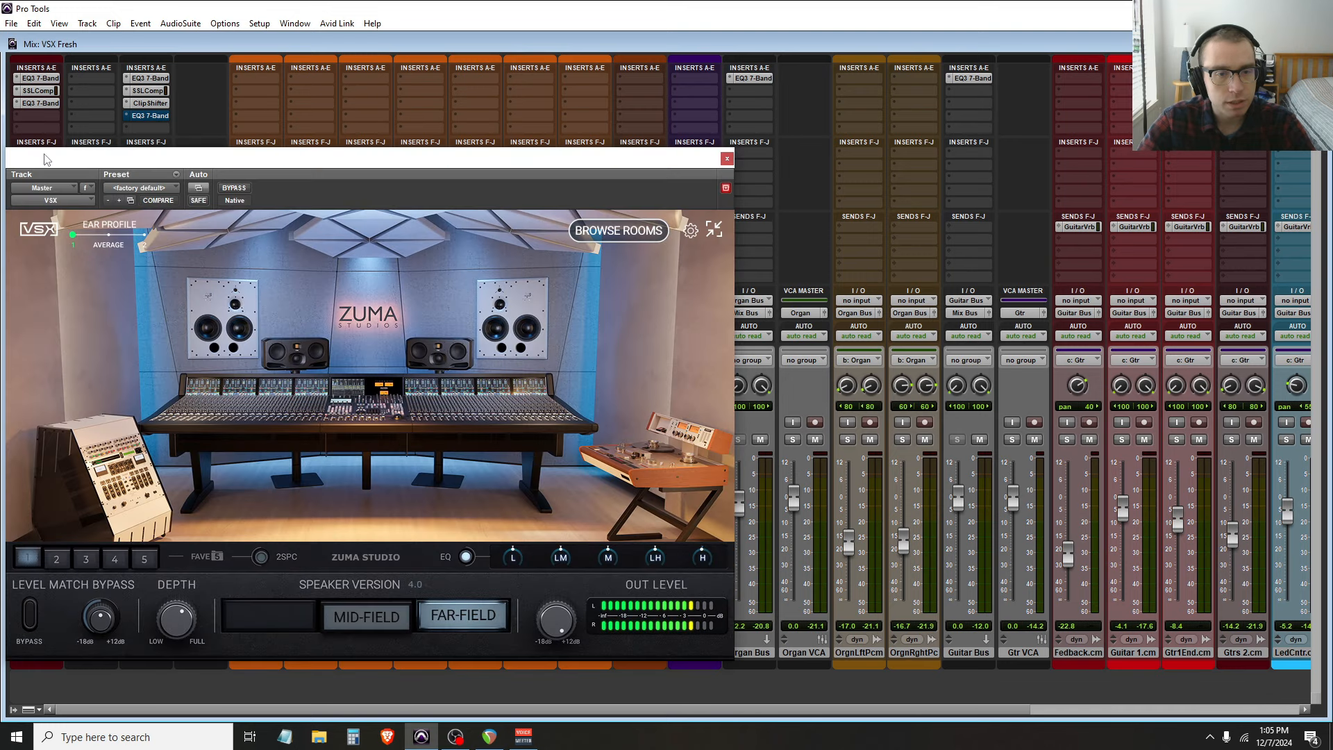
{"action": "left_click_drag", "start_coordinate": [455, 157], "coordinate": [762, 130]}
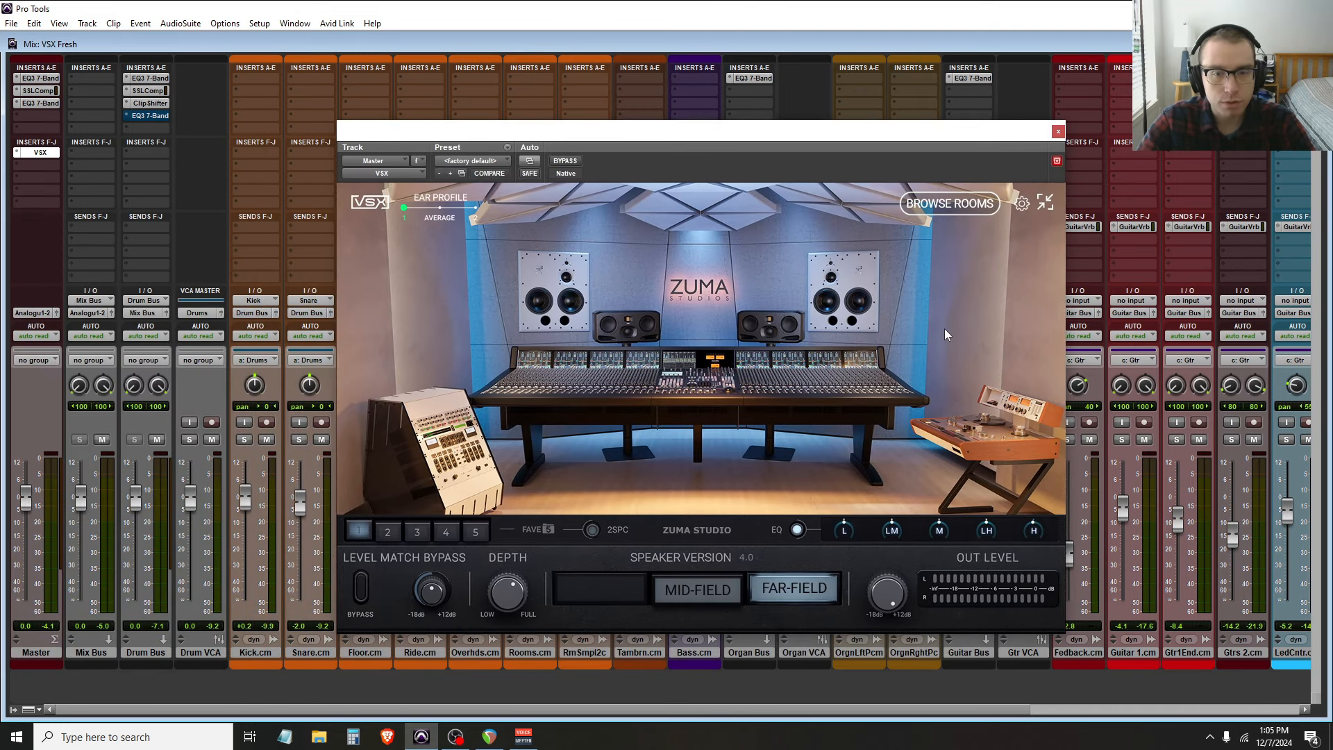
{"action": "left_click", "coordinate": [1058, 131]}
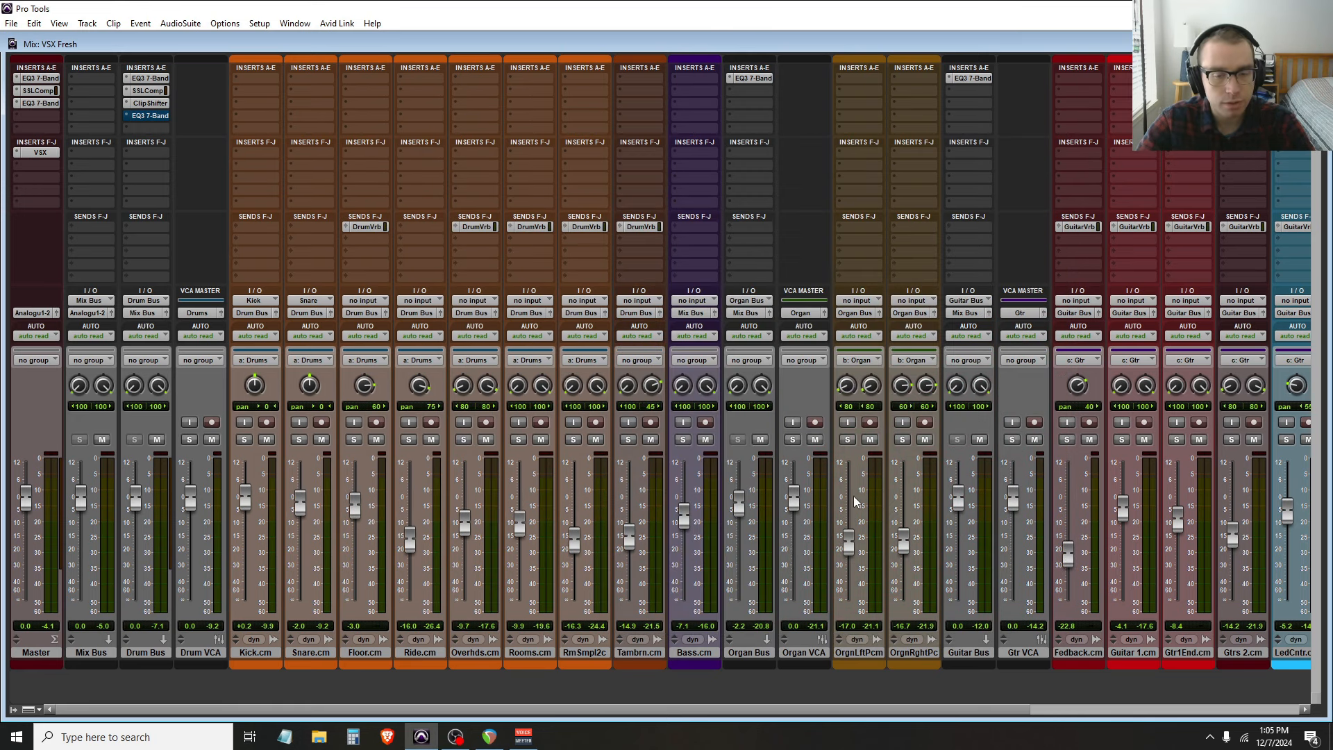
Try the solo of the Bass.cm track and clear it
{"action": "left_click", "coordinate": [689, 440]}
{"action": "left_click", "coordinate": [686, 440]}
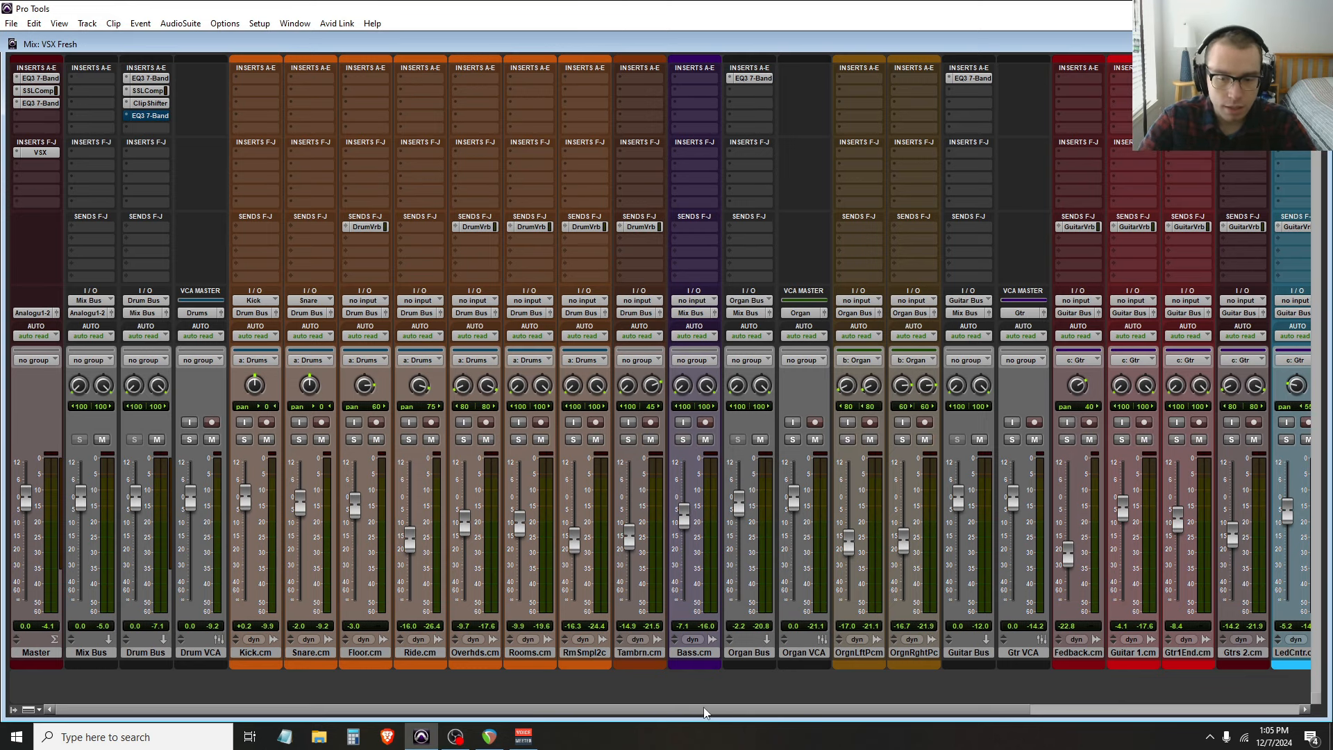
{"action": "left_click_drag", "start_coordinate": [703, 709], "coordinate": [570, 710]}
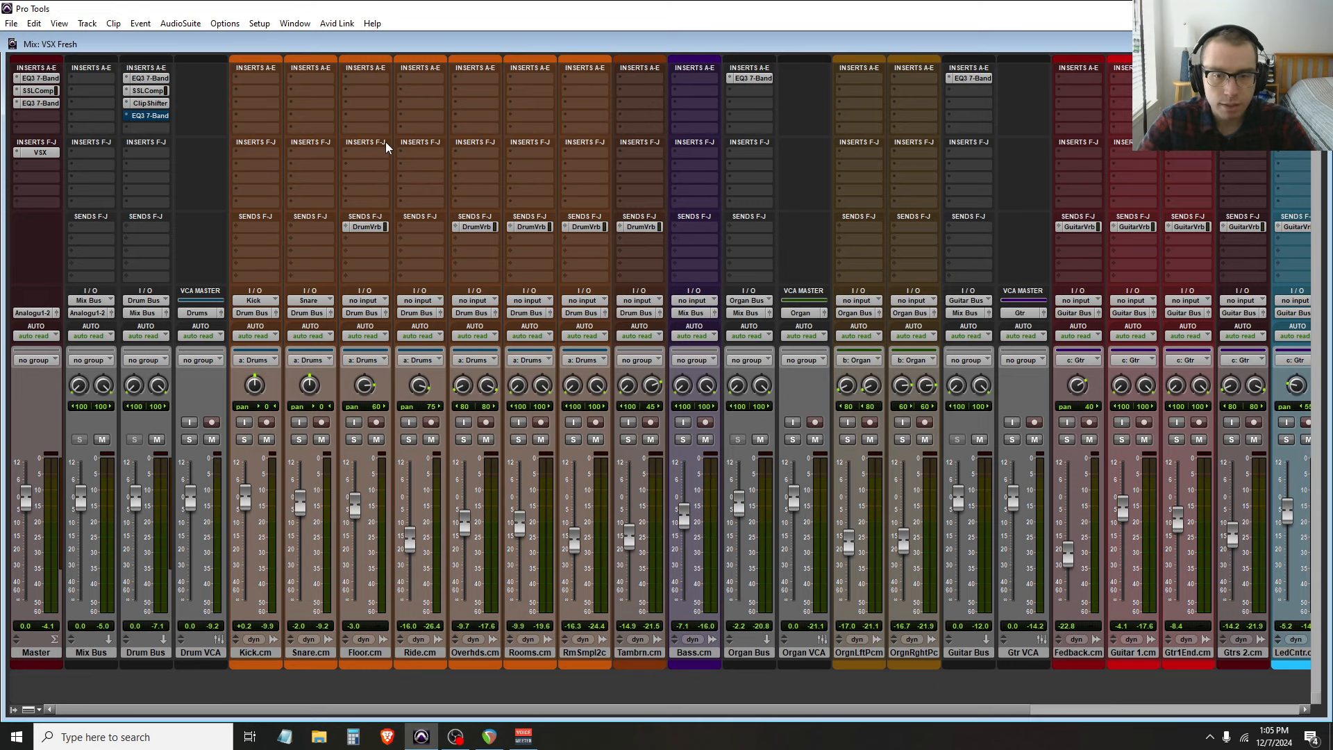
{"action": "left_click_drag", "start_coordinate": [513, 707], "coordinate": [543, 706]}
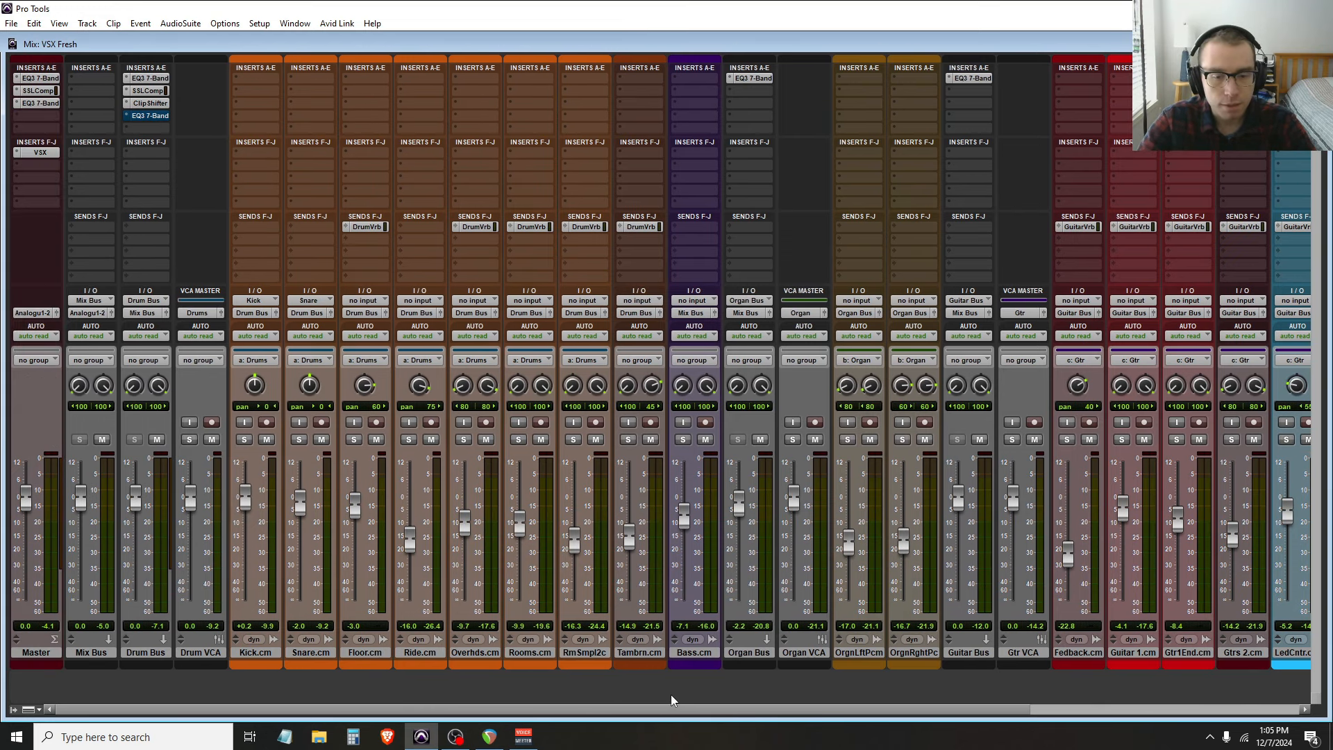
{"action": "mouse_move", "coordinate": [647, 706]}
{"action": "left_mouse_down"}
{"action": "mouse_move", "coordinate": [805, 710]}
{"action": "mouse_move", "coordinate": [717, 720]}
{"action": "mouse_move", "coordinate": [632, 707]}
{"action": "left_mouse_up"}
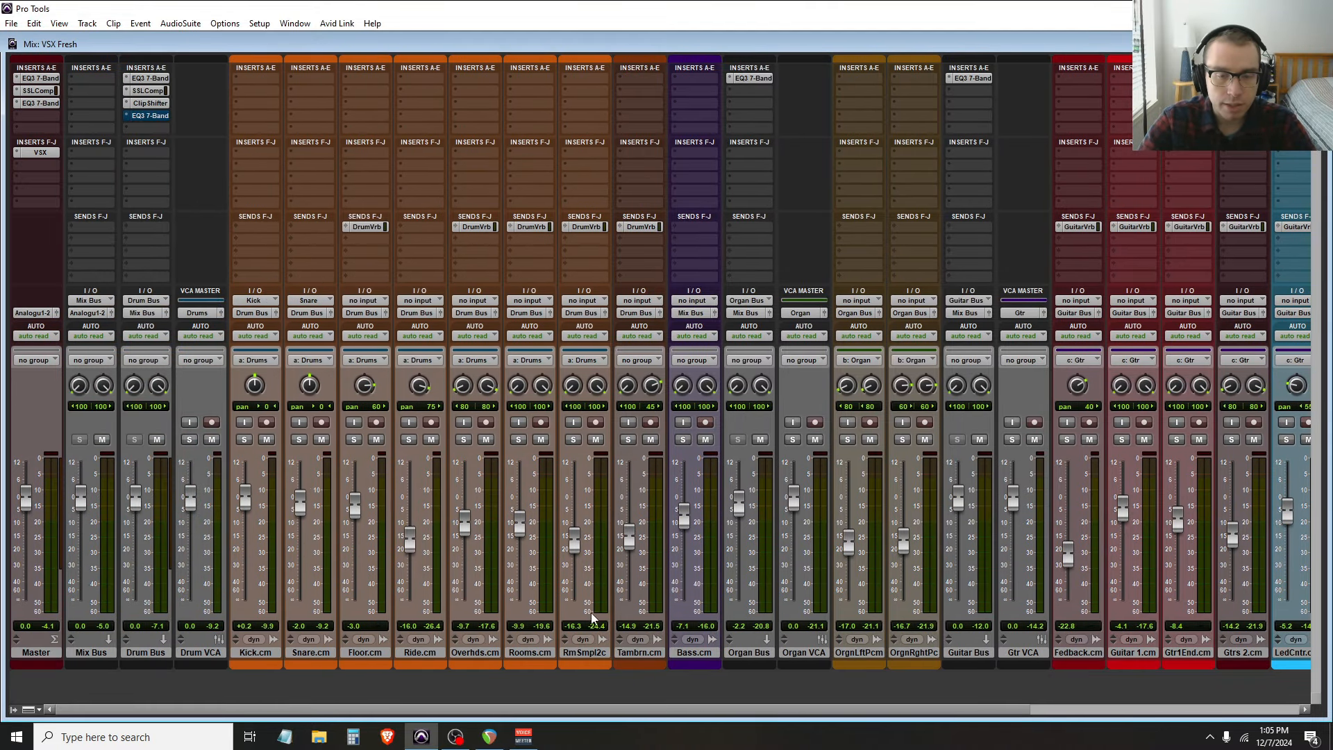